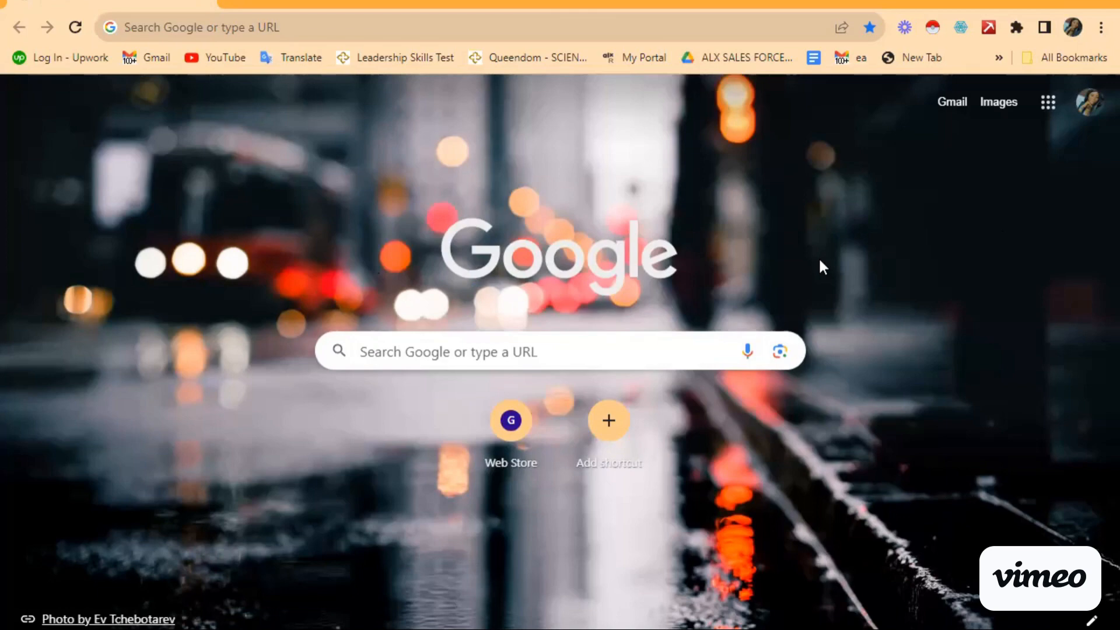
Step: Open the Google apps launcher and scroll it until the Calendar tile is visible
{"action": "left_click", "coordinate": [1048, 105]}
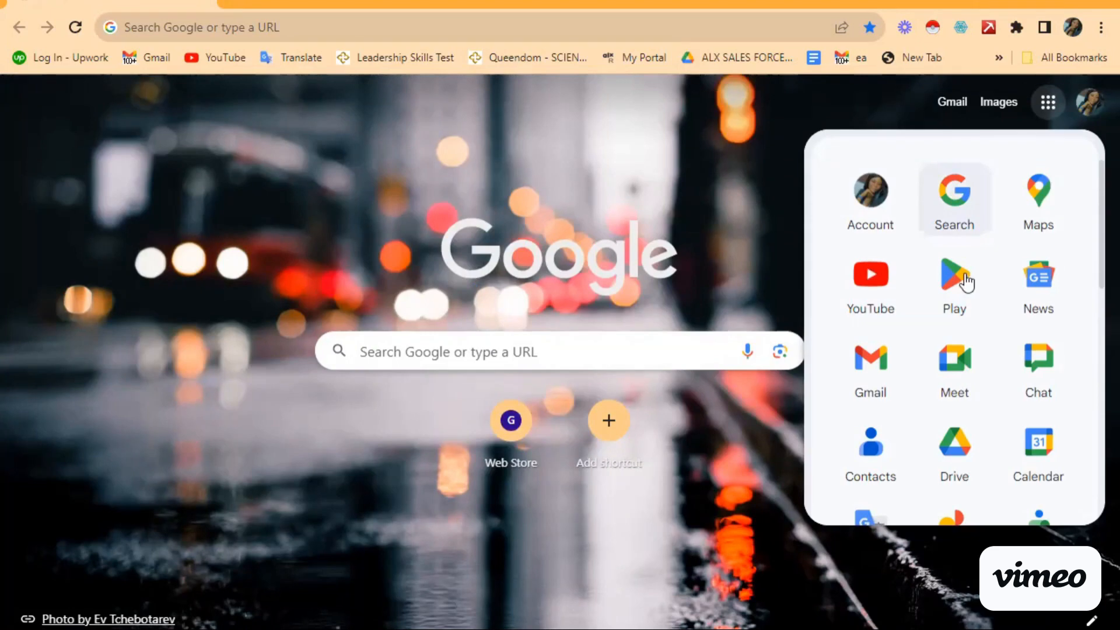
{"action": "scroll", "coordinate": [952, 301], "scroll_direction": "down", "scroll_amount": 1}
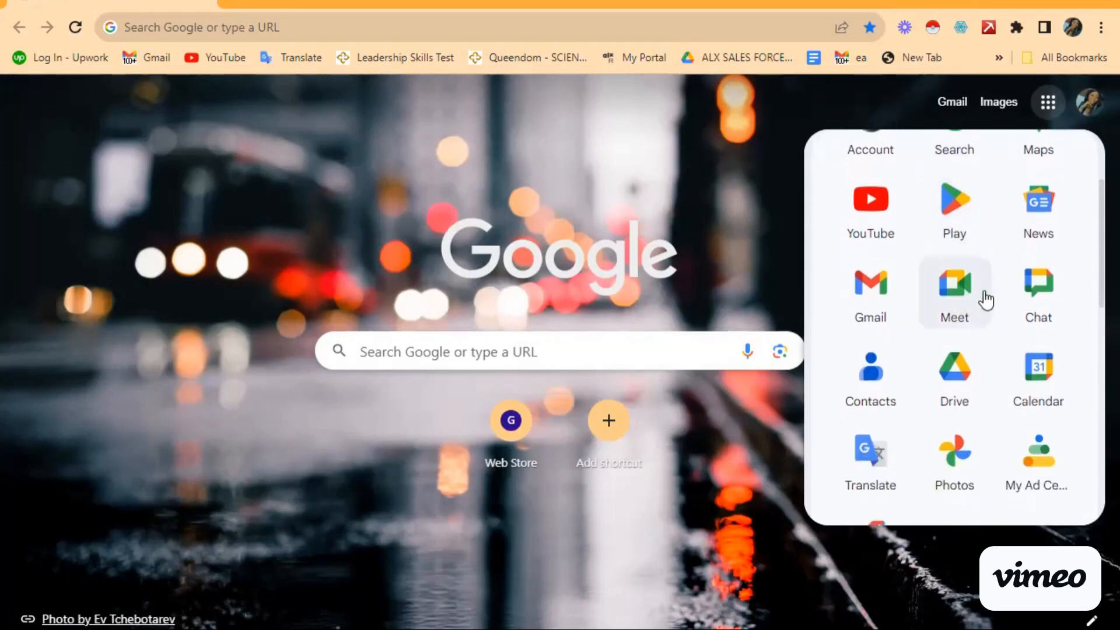
{"action": "scroll", "coordinate": [927, 380], "scroll_direction": "down", "scroll_amount": 3}
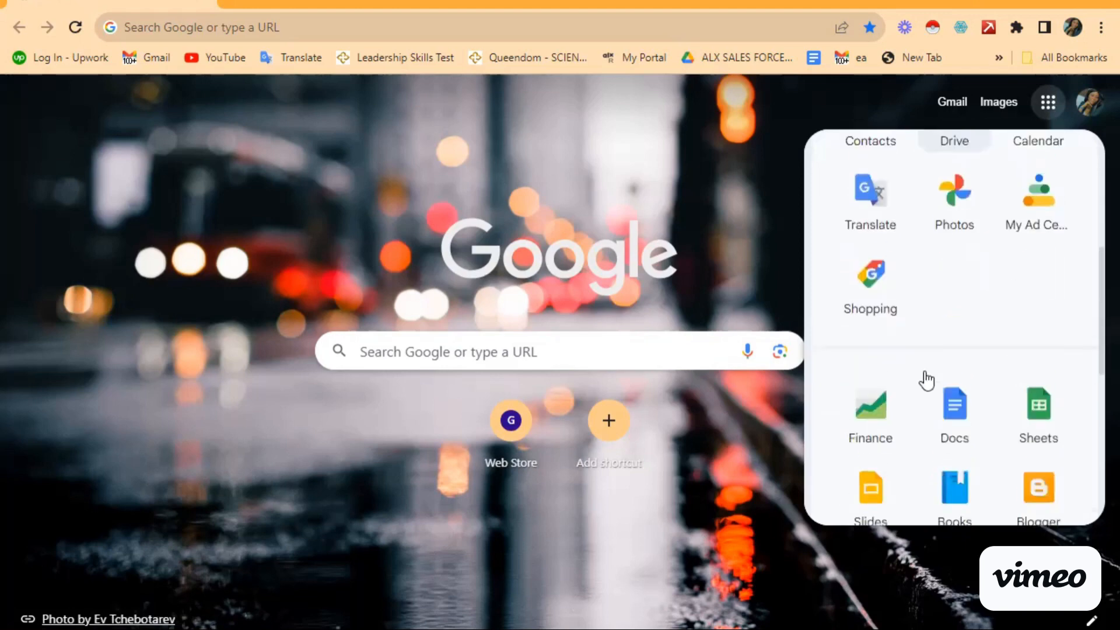
{"action": "scroll", "coordinate": [926, 380], "scroll_direction": "up", "scroll_amount": 2}
{"action": "scroll", "coordinate": [927, 380], "scroll_direction": "down", "scroll_amount": 1}
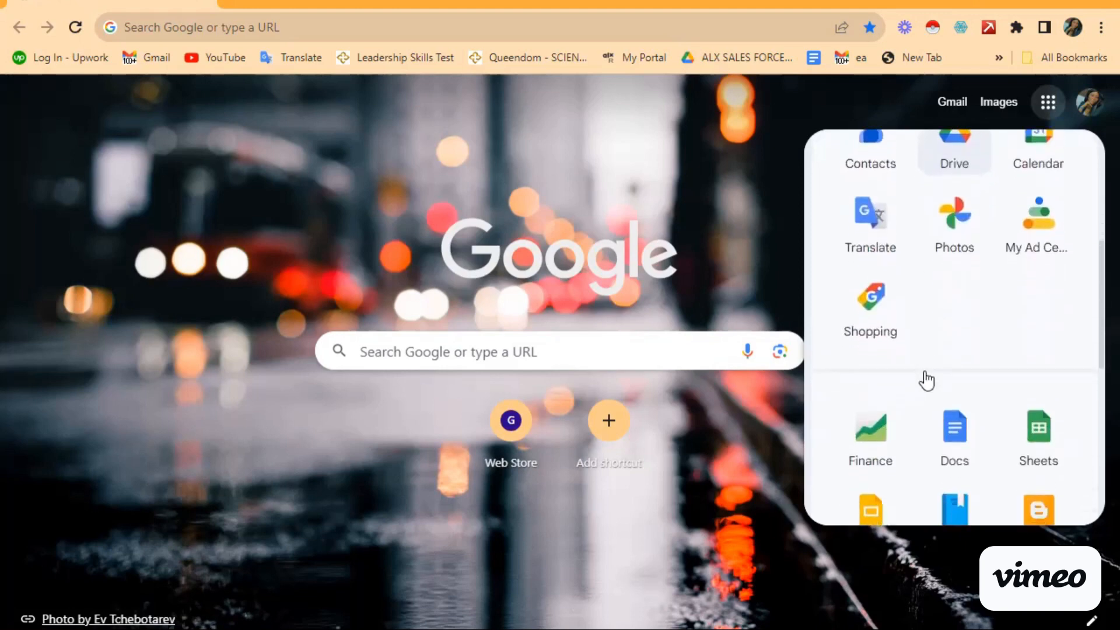
{"action": "scroll", "coordinate": [926, 380], "scroll_direction": "up", "scroll_amount": 3}
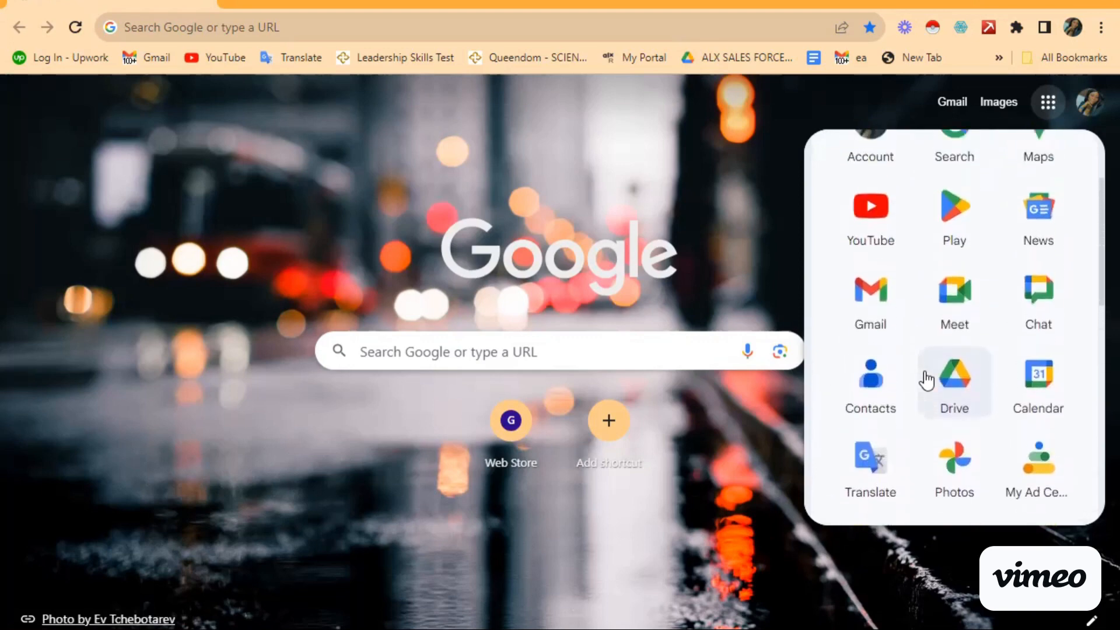
{"action": "scroll", "coordinate": [927, 380], "scroll_direction": "down", "scroll_amount": 1}
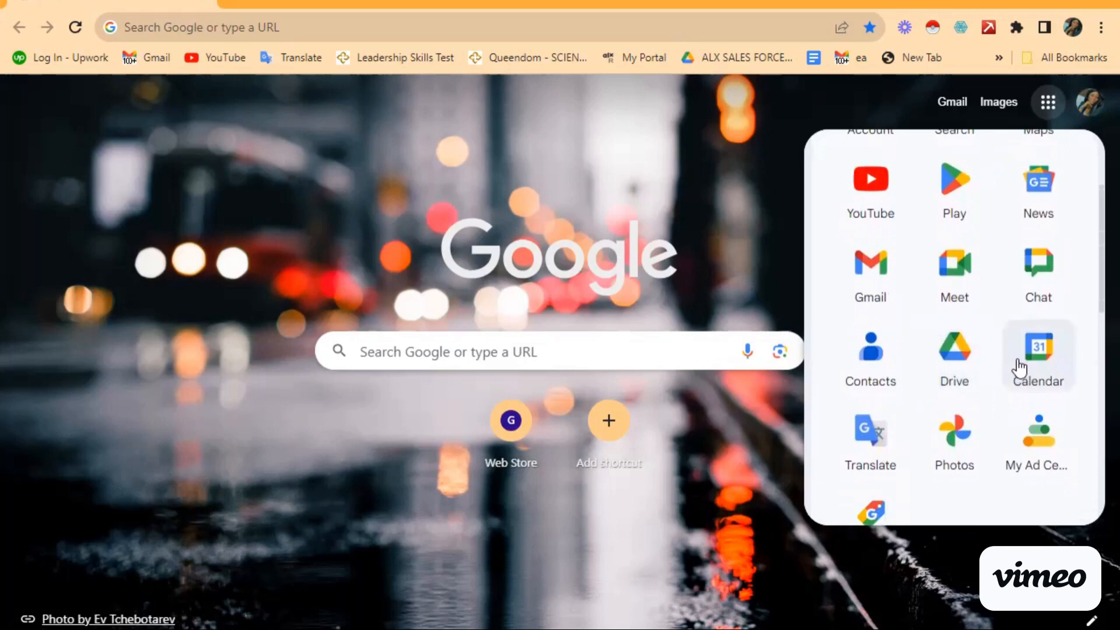
Step: Launch Google Calendar and expand the sidebar showing the mini month and calendar lists
{"action": "left_click", "coordinate": [1019, 369]}
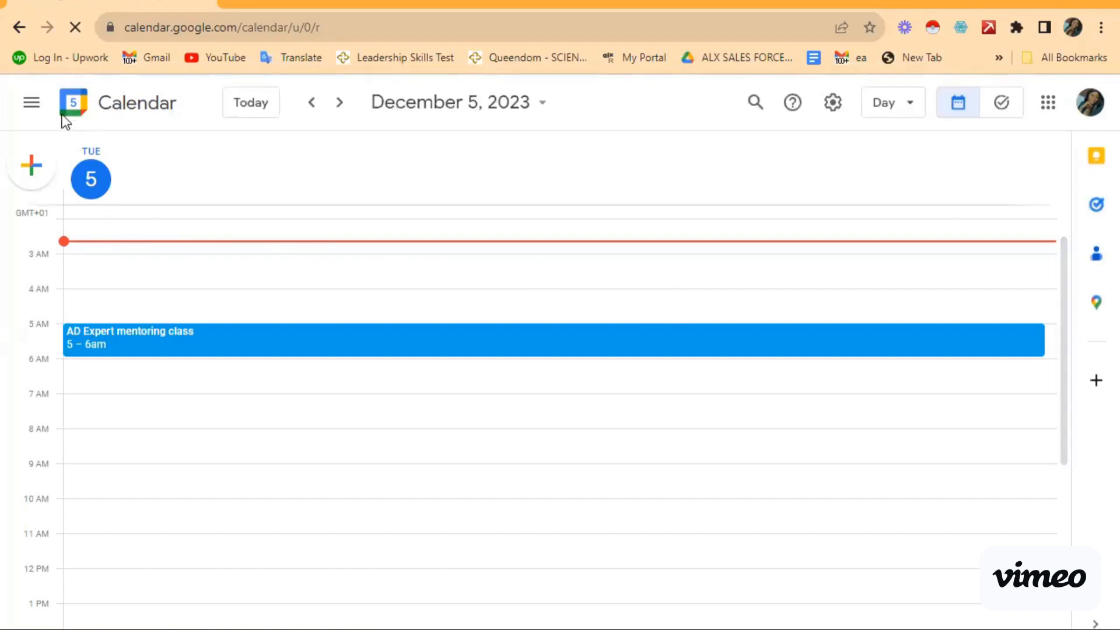
{"action": "left_click", "coordinate": [31, 103]}
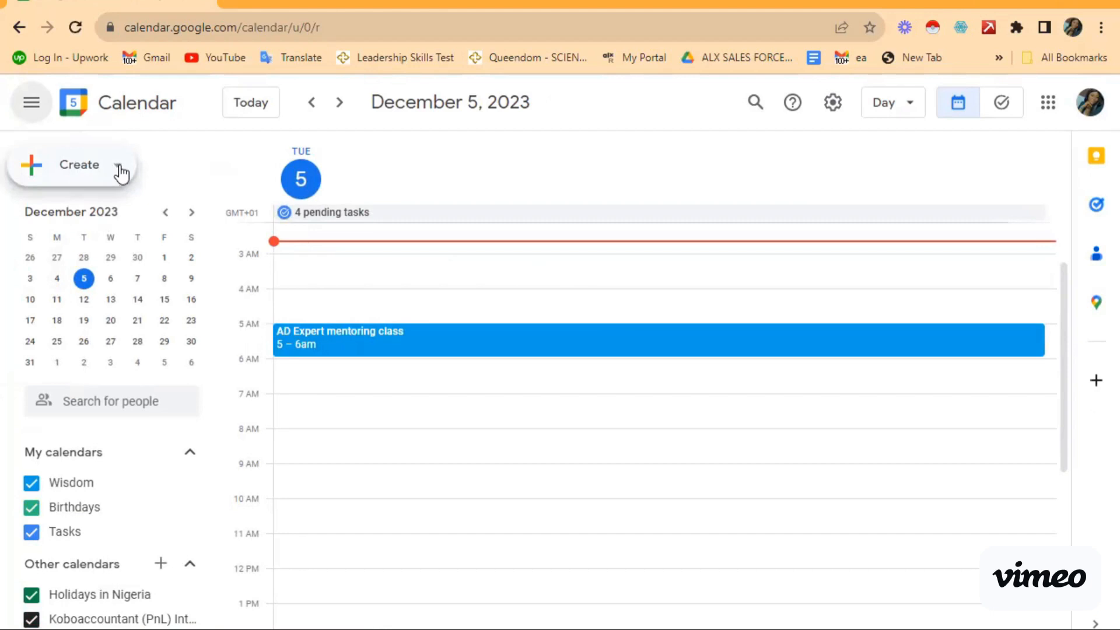
{"action": "left_click", "coordinate": [114, 170]}
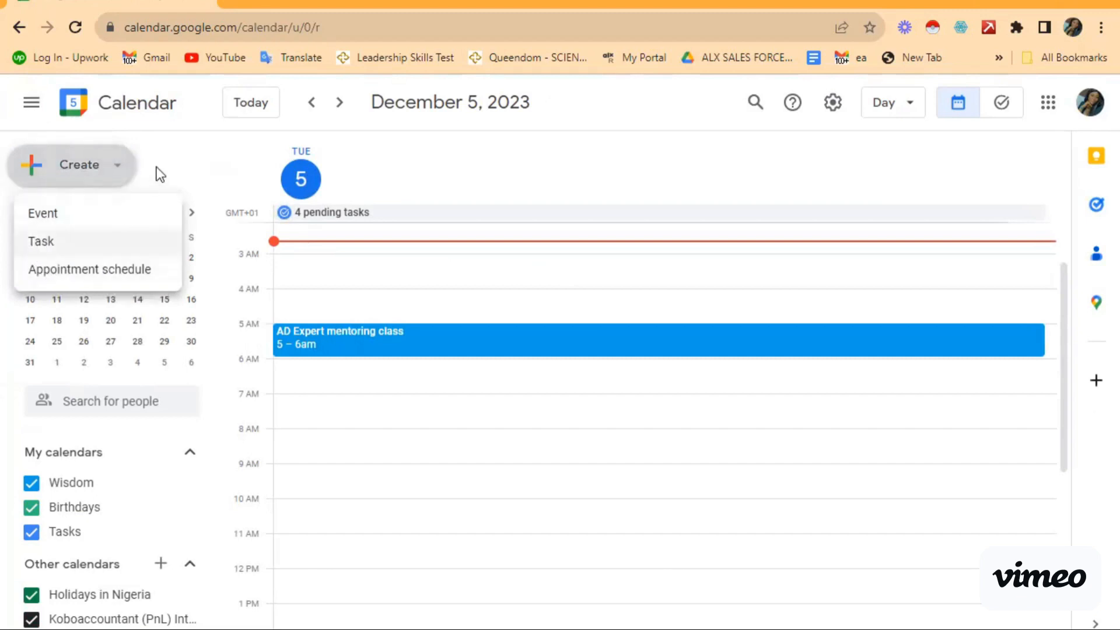
{"action": "left_click", "coordinate": [182, 163]}
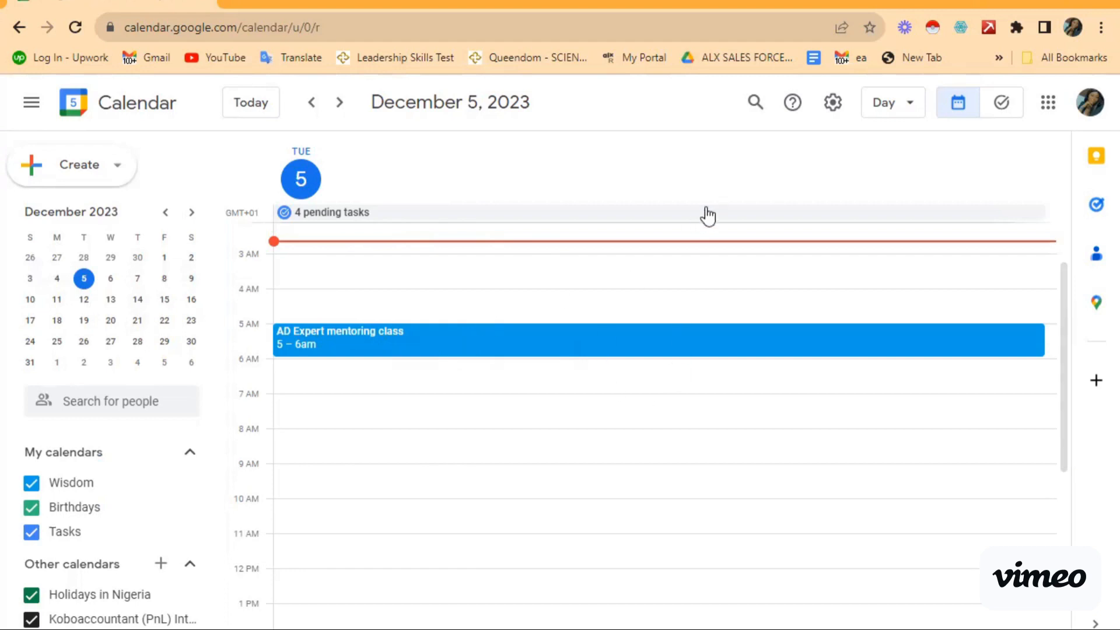
Step: Switch the calendar to Week, then Month, then the 2023 Year layout
{"action": "left_click", "coordinate": [907, 108]}
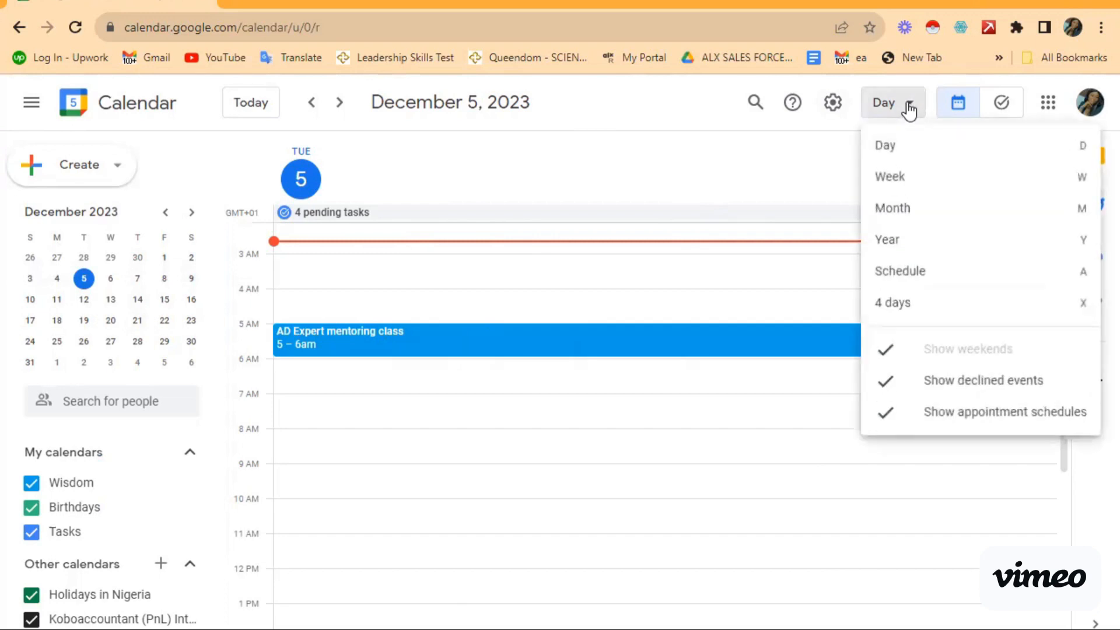
{"action": "left_click", "coordinate": [900, 185]}
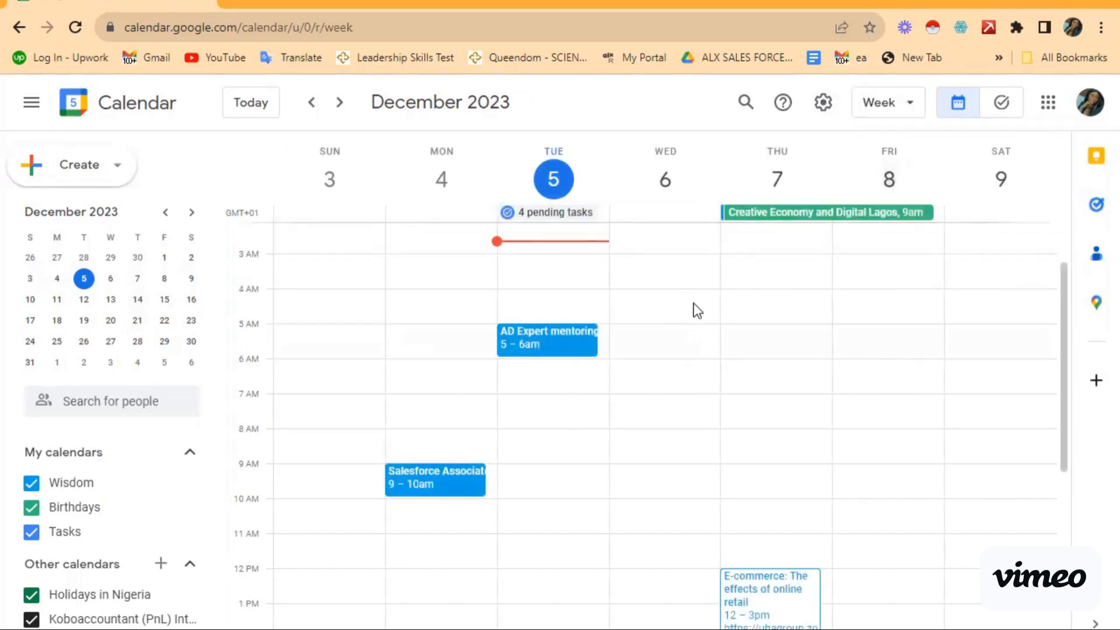
{"action": "left_click", "coordinate": [912, 110]}
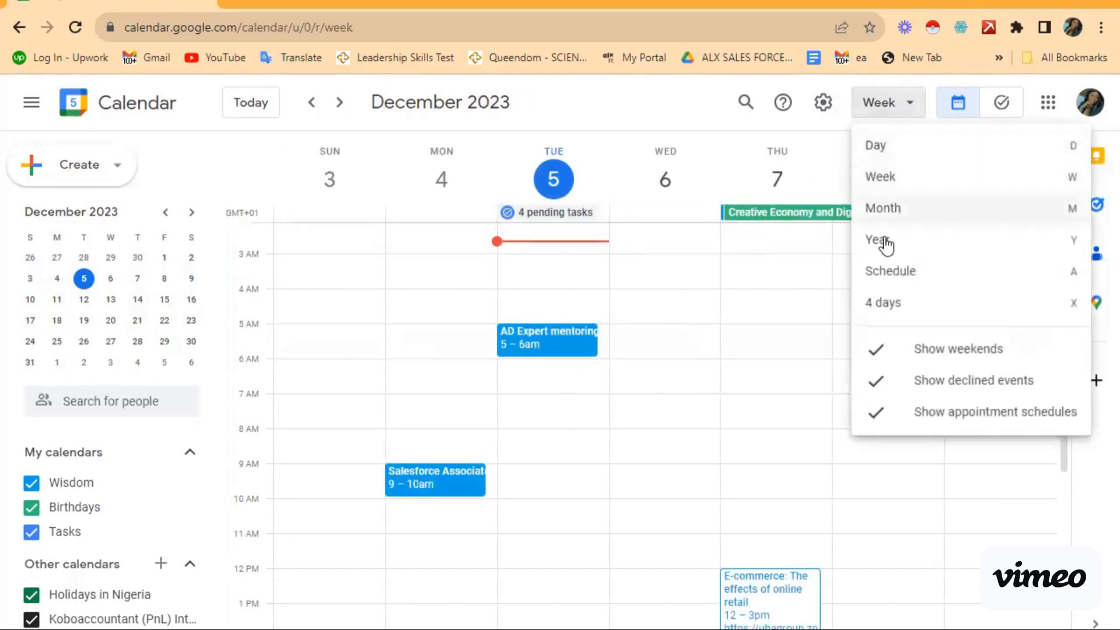
{"action": "left_click", "coordinate": [877, 219]}
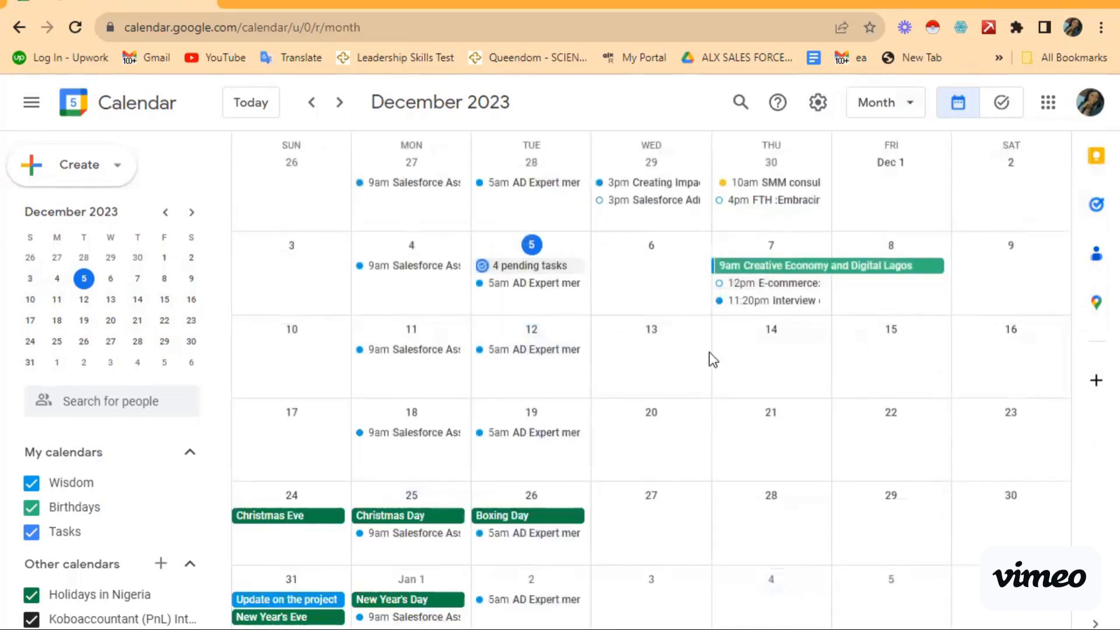
{"action": "left_click", "coordinate": [908, 110]}
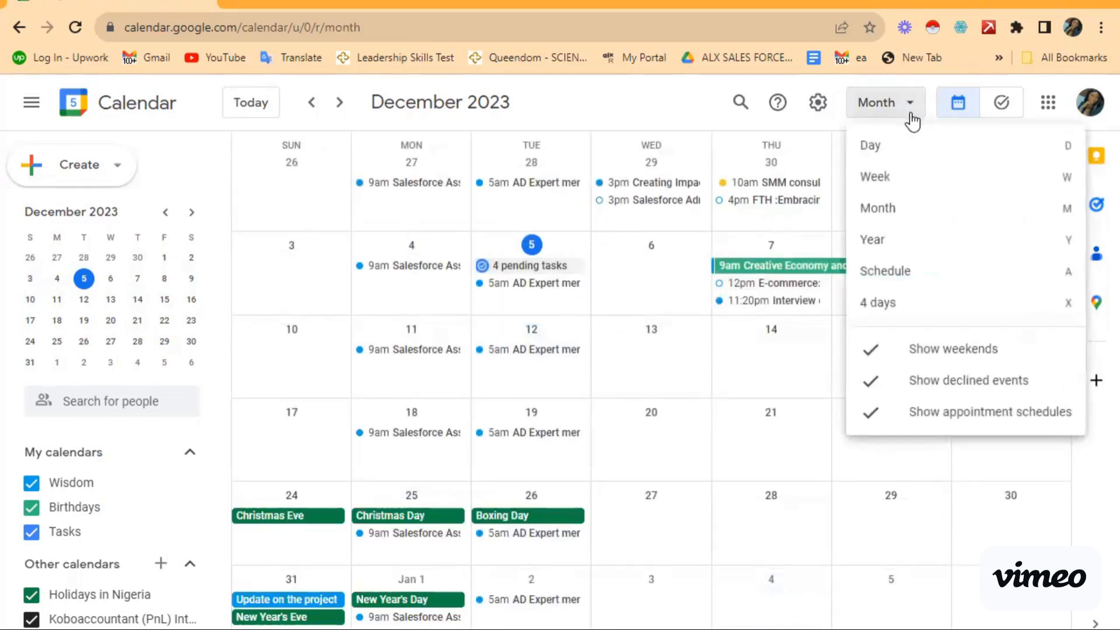
{"action": "left_click", "coordinate": [891, 246]}
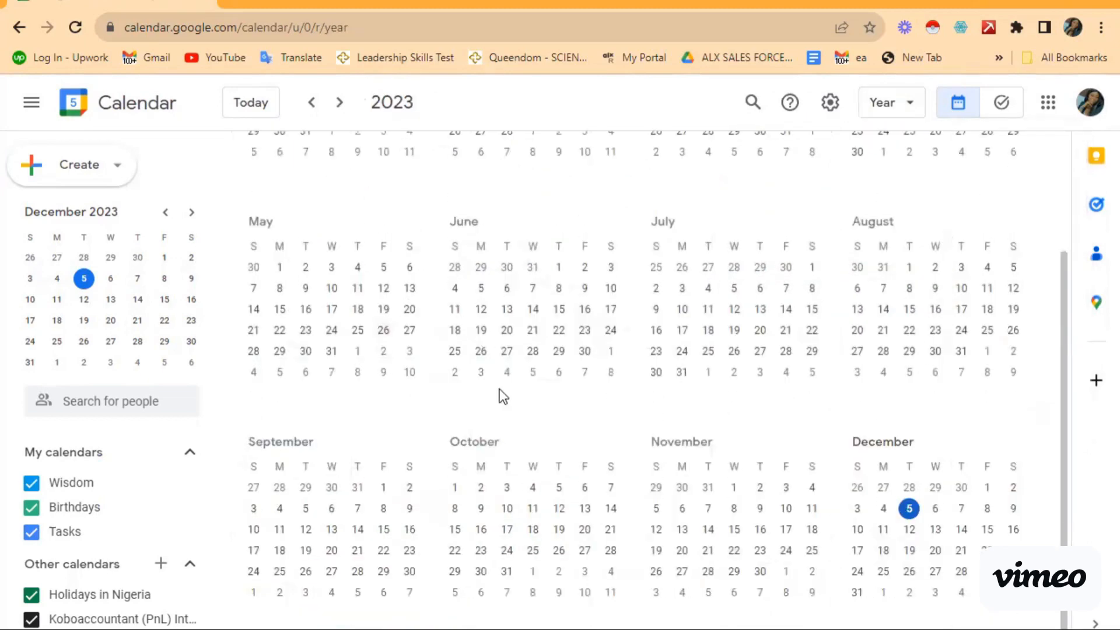
{"action": "scroll", "coordinate": [499, 395], "scroll_direction": "up", "scroll_amount": 2}
{"action": "scroll", "coordinate": [499, 391], "scroll_direction": "down", "scroll_amount": 2}
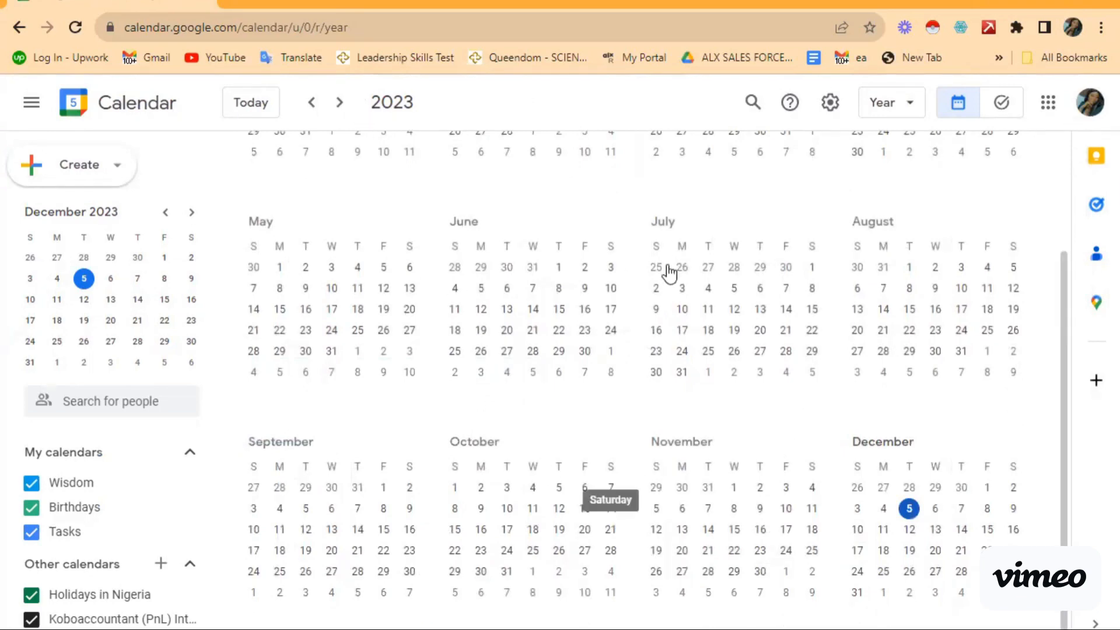
Step: Switch to the Schedule layout, then return to the December 5 Day view
{"action": "left_click", "coordinate": [905, 105]}
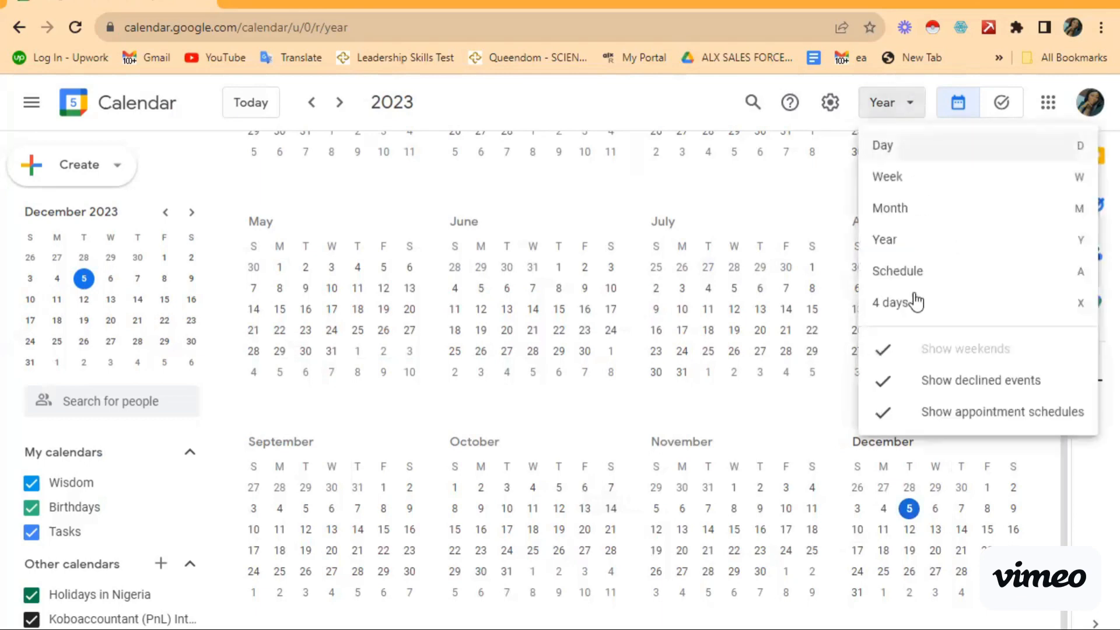
{"action": "left_click", "coordinate": [893, 281]}
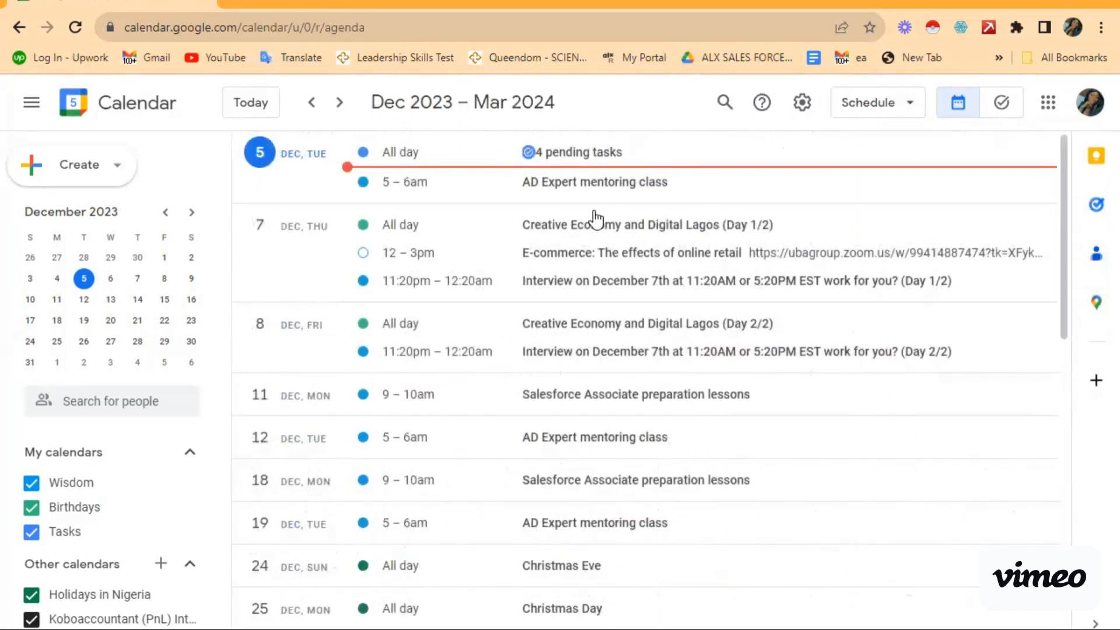
{"action": "left_click", "coordinate": [909, 106]}
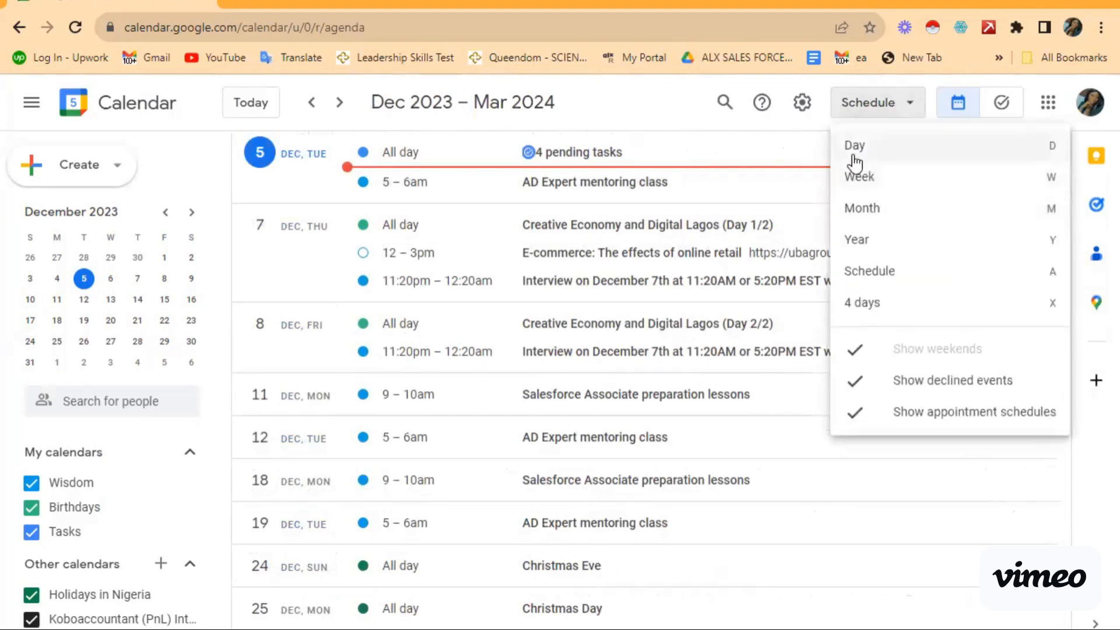
{"action": "left_click", "coordinate": [855, 162]}
{"action": "left_click", "coordinate": [908, 105]}
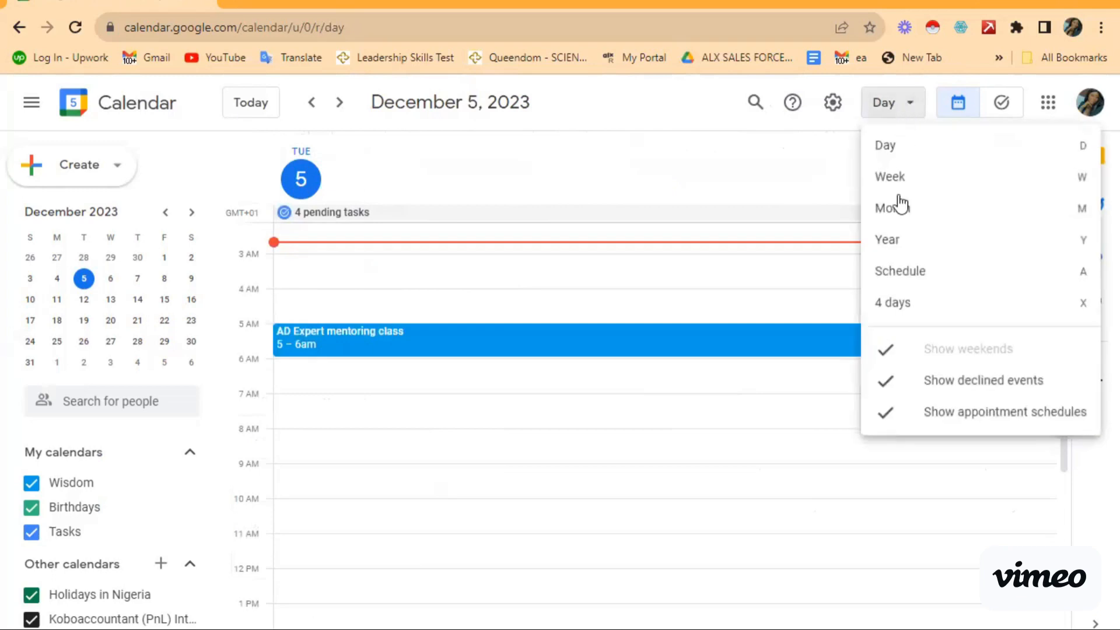
Step: Pick Month from the view dropdown to display December 2023
{"action": "left_click", "coordinate": [901, 209]}
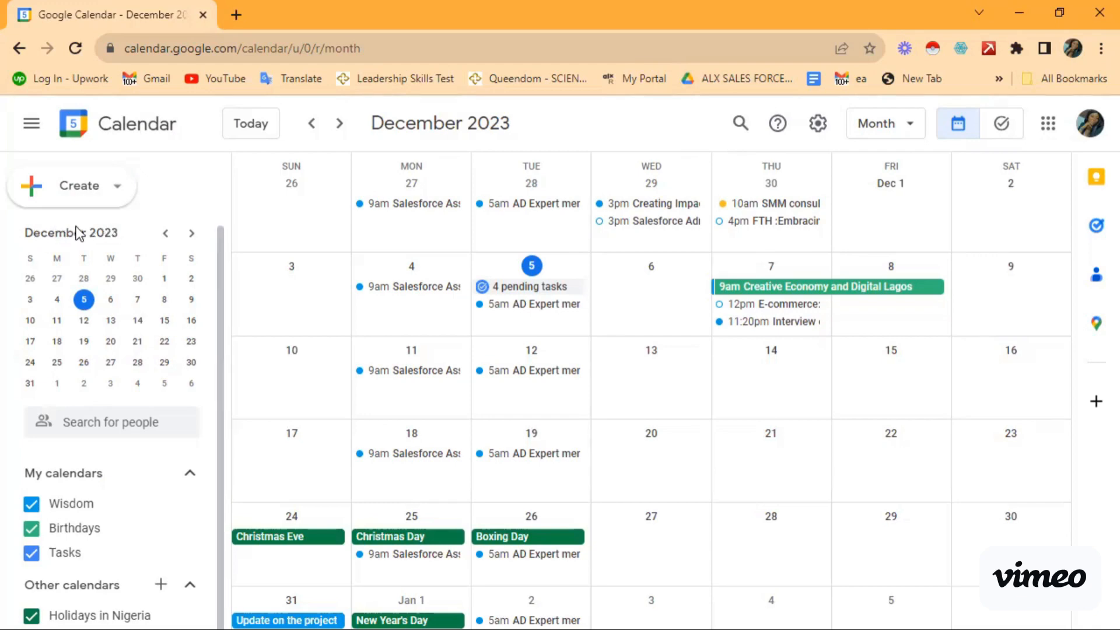
Step: Browse to January 2024 and back, then open Thursday, December 14 from the mini calendar
{"action": "left_click", "coordinate": [341, 125]}
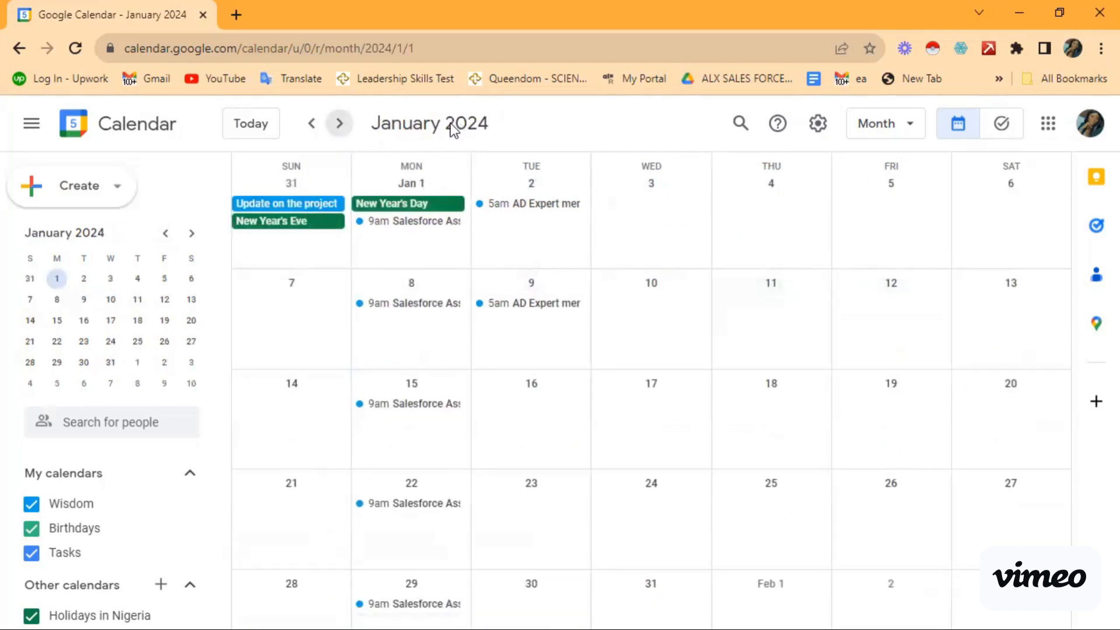
{"action": "left_click", "coordinate": [312, 123]}
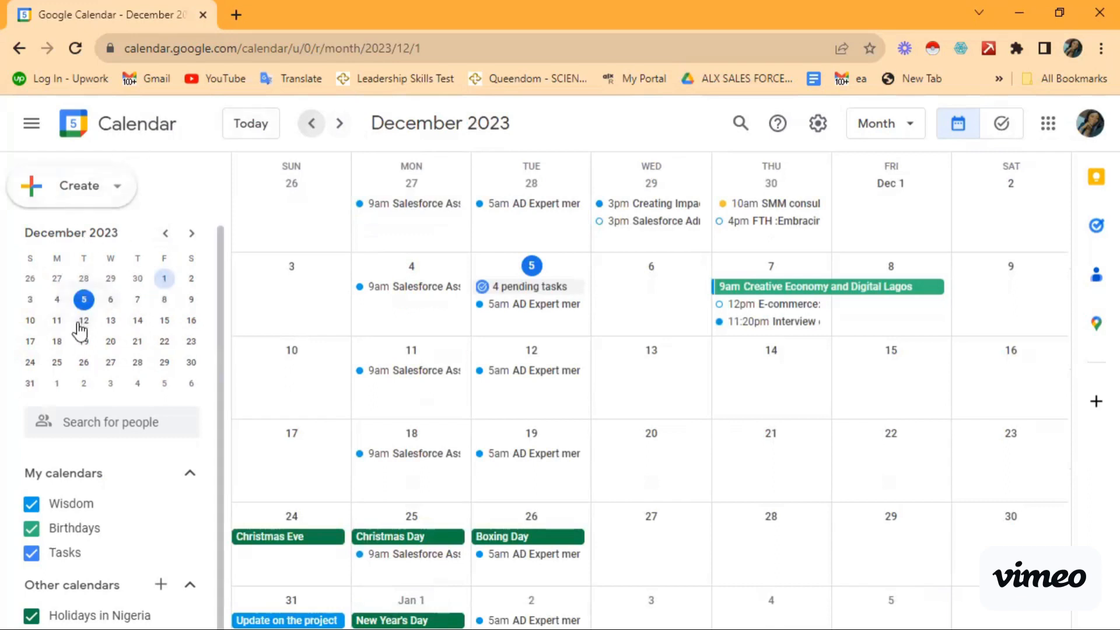
{"action": "left_click", "coordinate": [140, 324]}
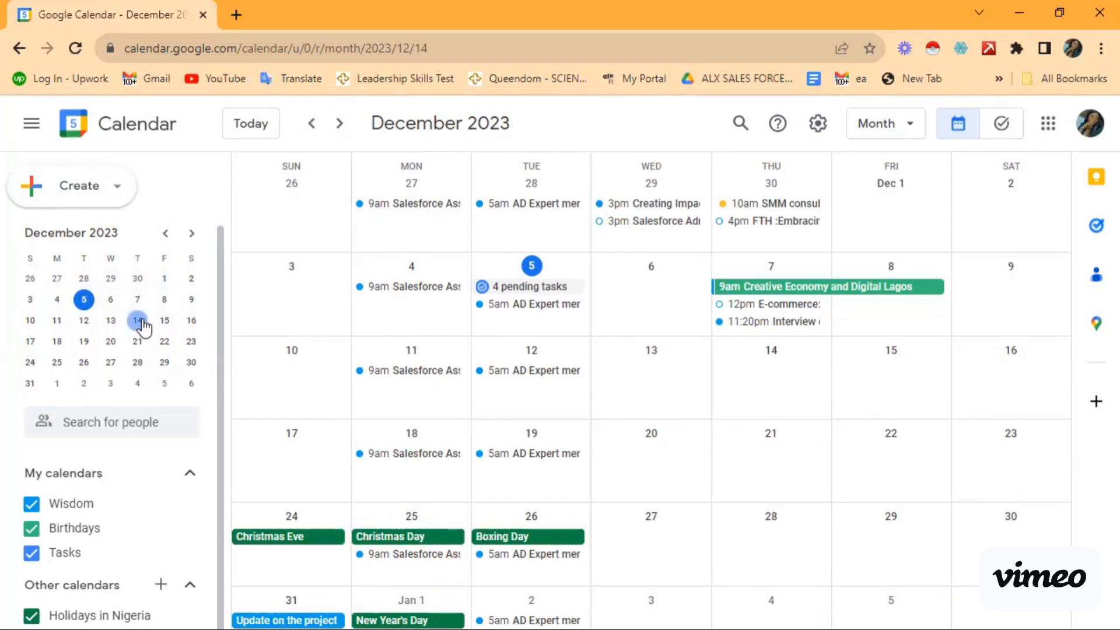
{"action": "left_click", "coordinate": [140, 323]}
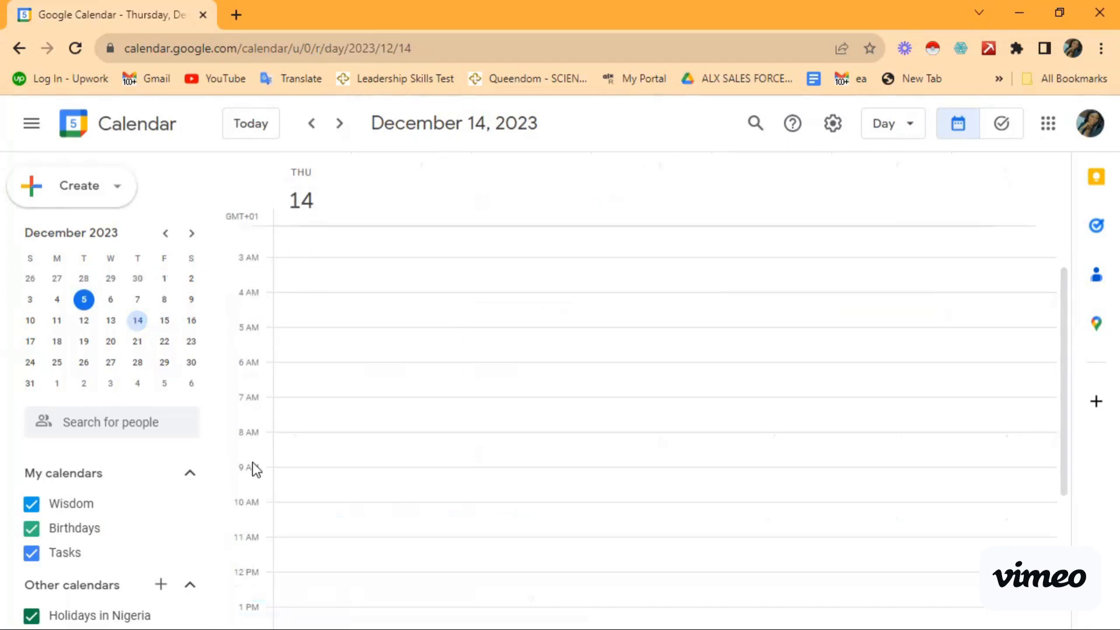
{"action": "scroll", "coordinate": [391, 302], "scroll_direction": "down", "scroll_amount": 1}
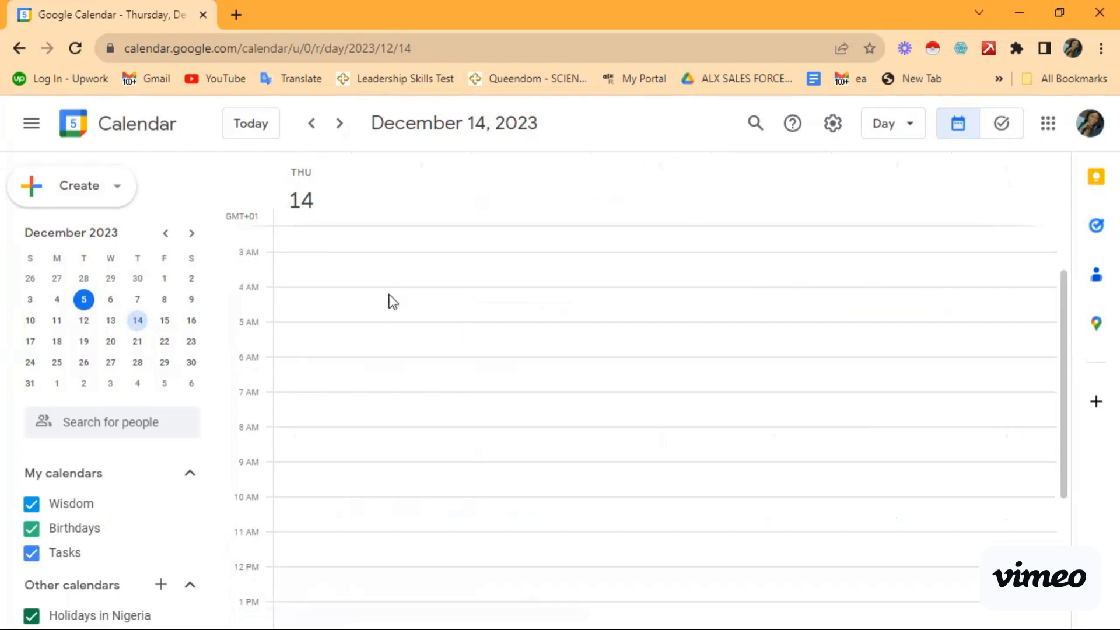
{"action": "scroll", "coordinate": [350, 286], "scroll_direction": "down", "scroll_amount": 1}
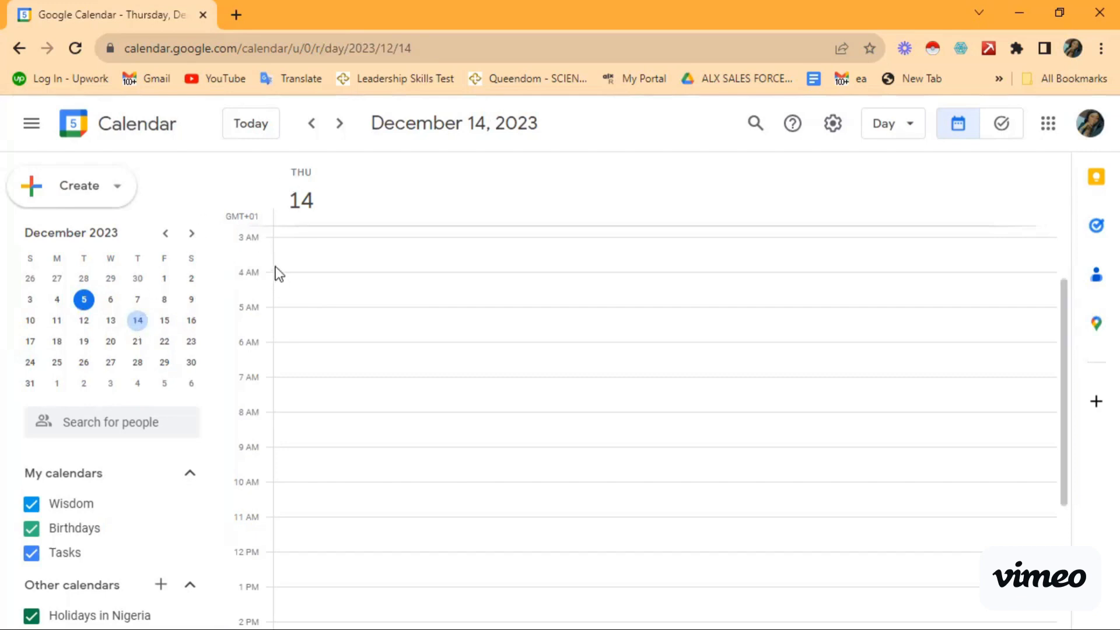
{"action": "scroll", "coordinate": [289, 381], "scroll_direction": "down", "scroll_amount": 2}
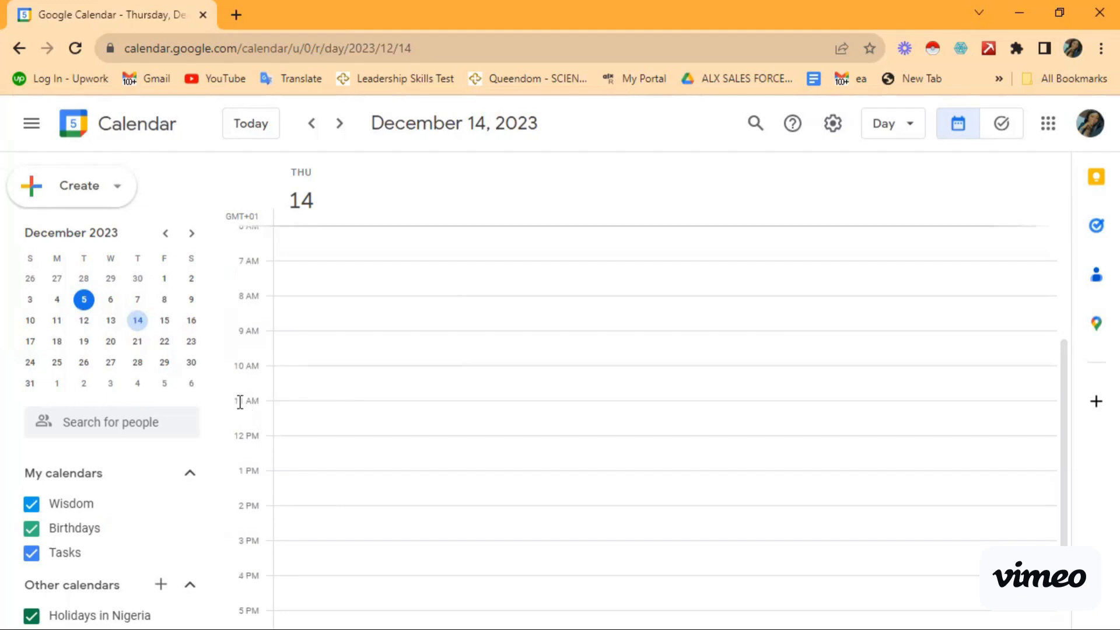
Step: Draft a 10:30–11:30am December 14 event titled as a sales meeting with the contact, expanding its date options
{"action": "left_click", "coordinate": [290, 397]}
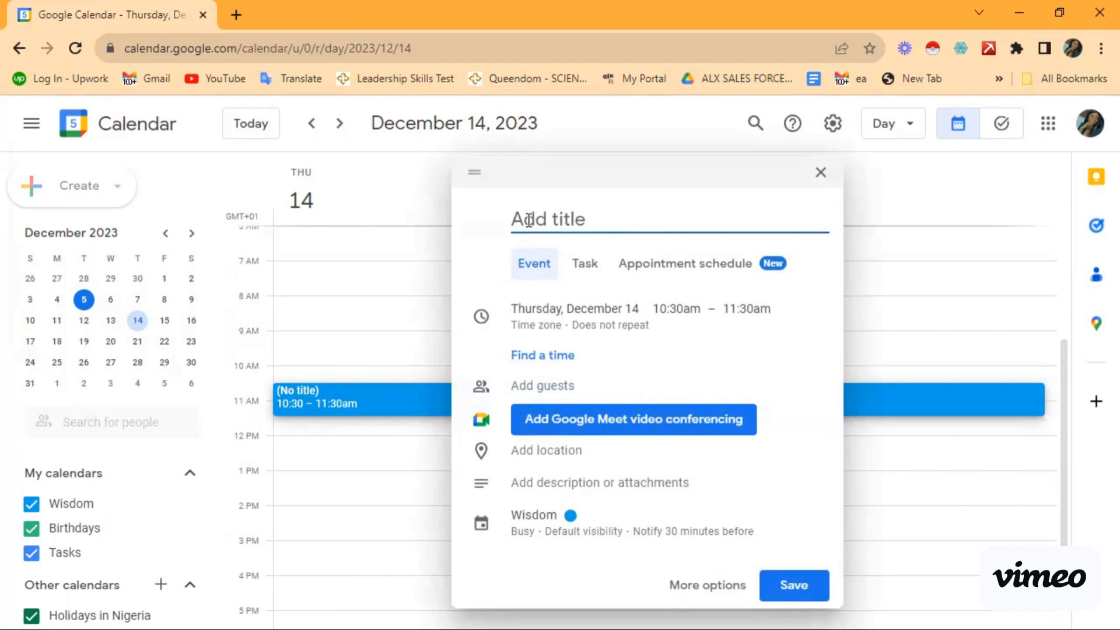
{"action": "type", "text": "Sales "}
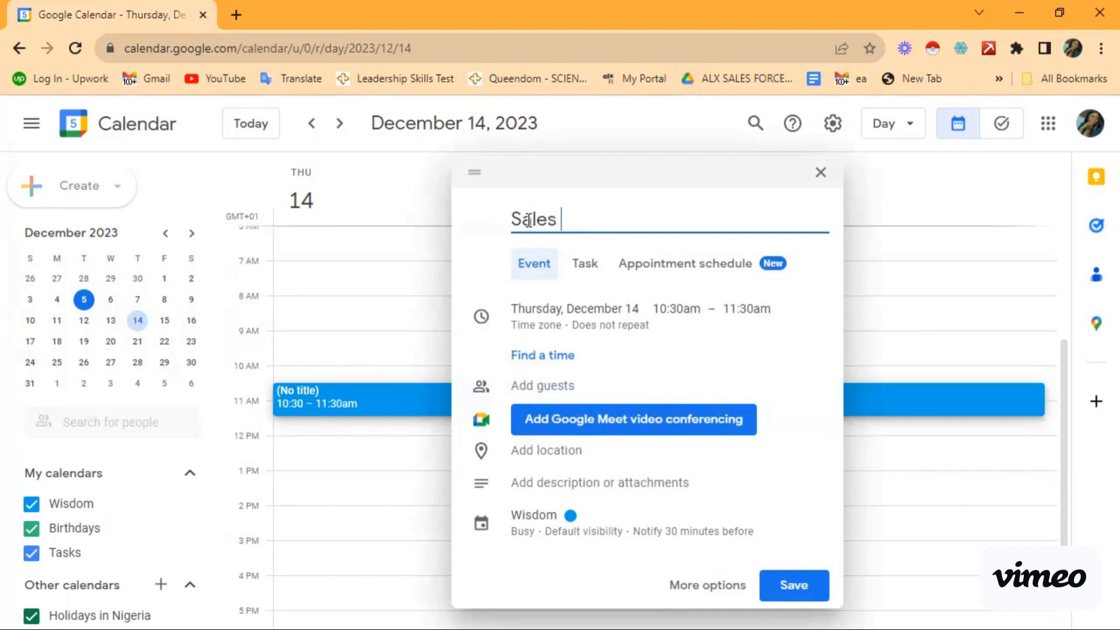
{"action": "type", "text": "meeting wwi"}
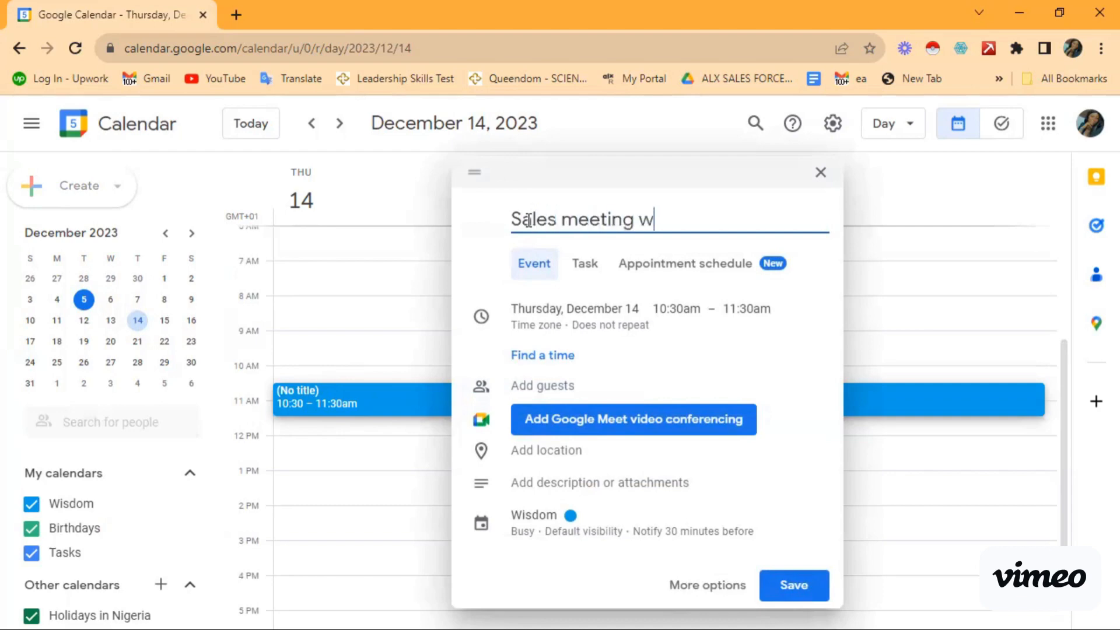
{"action": "key", "text": "BackSpace"}
{"action": "key", "text": "BackSpace"}
{"action": "type", "text": "ith John"}
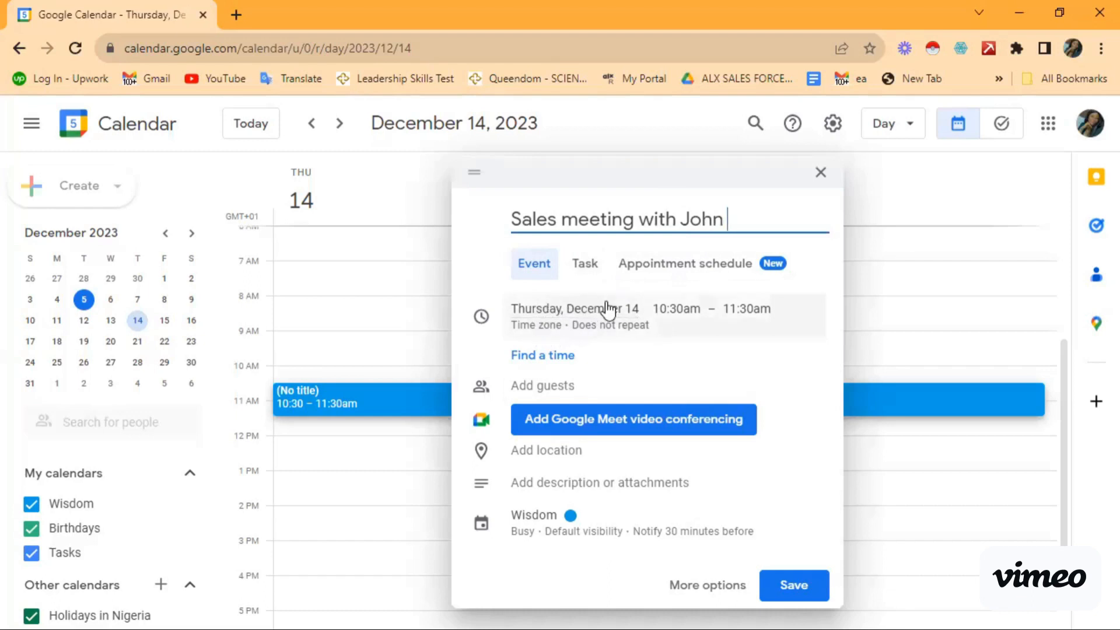
{"action": "left_click", "coordinate": [551, 335]}
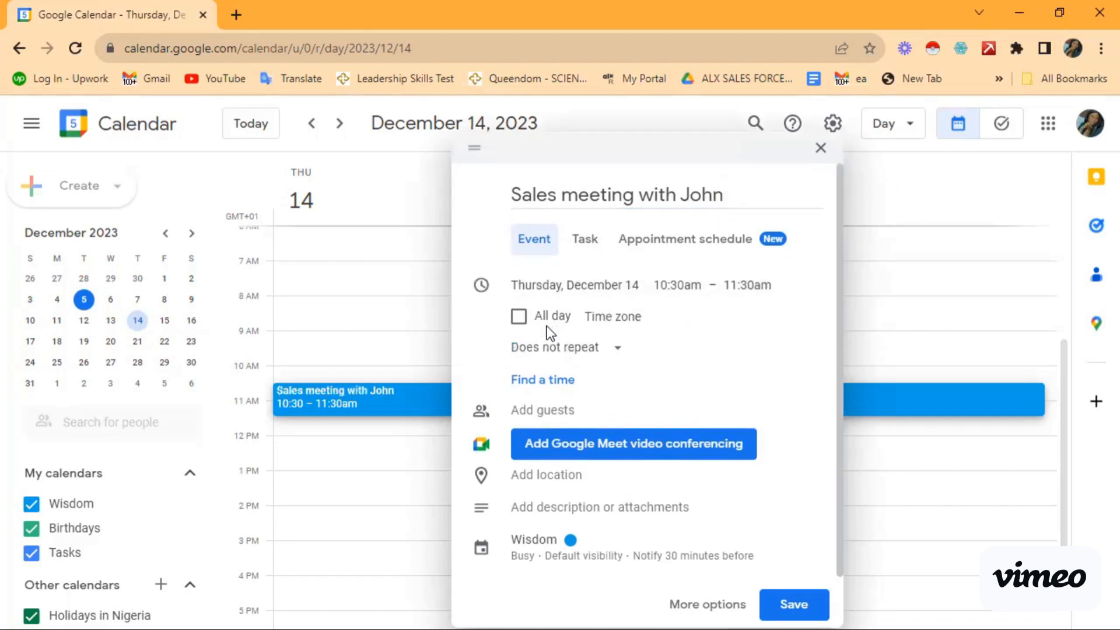
Step: Set the event's start time zone to (GMT+01:00) West Africa Standard Time - Lagos
{"action": "left_click", "coordinate": [624, 322]}
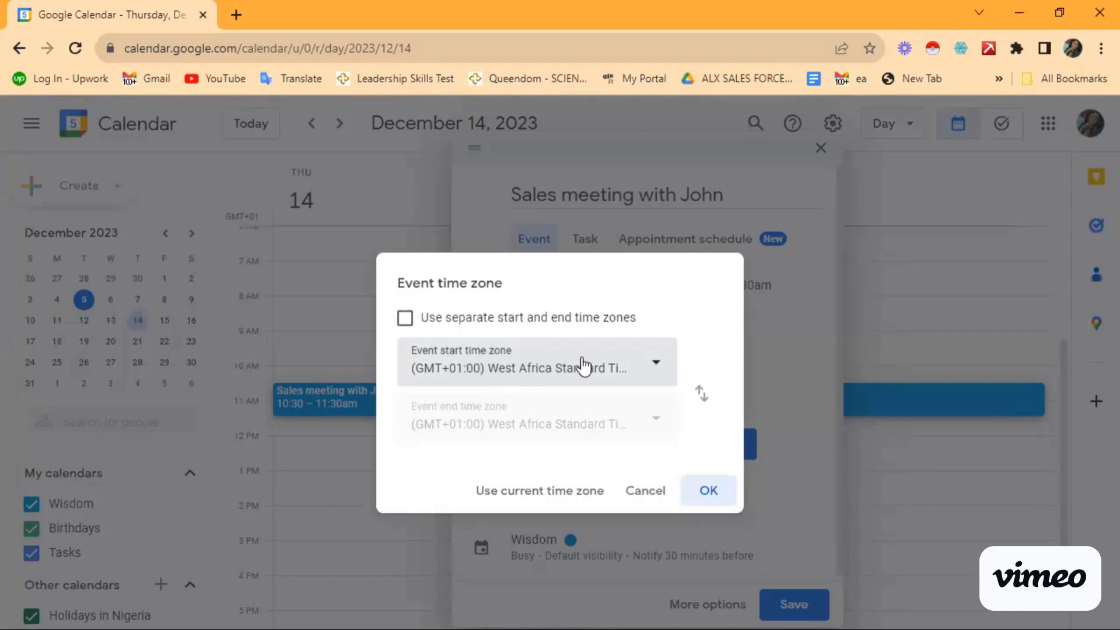
{"action": "left_click", "coordinate": [476, 375]}
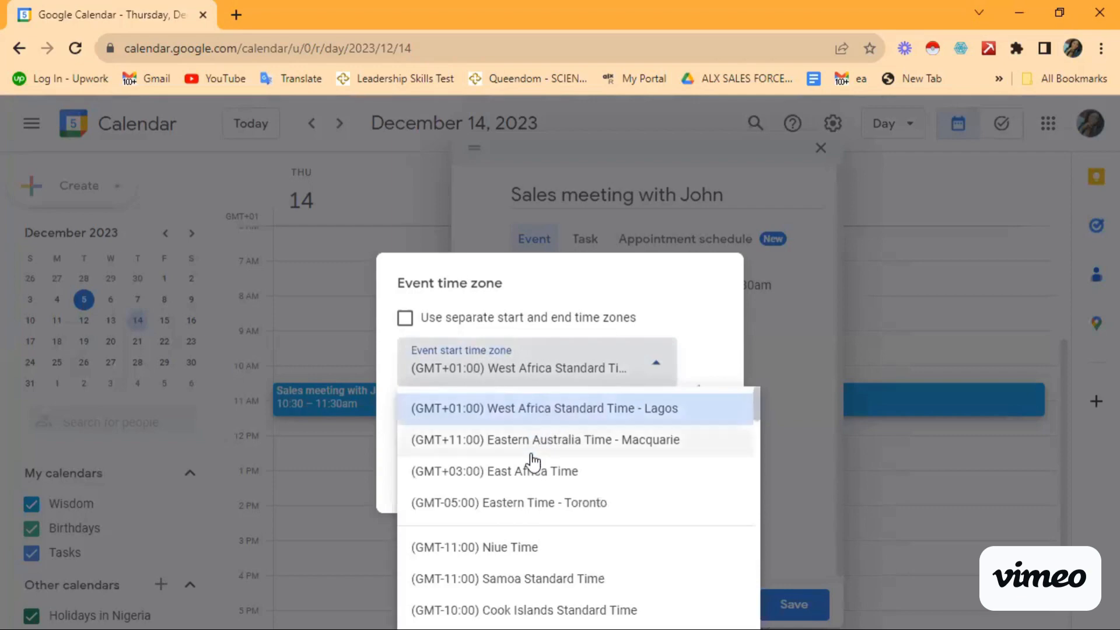
{"action": "scroll", "coordinate": [533, 463], "scroll_direction": "down", "scroll_amount": 5}
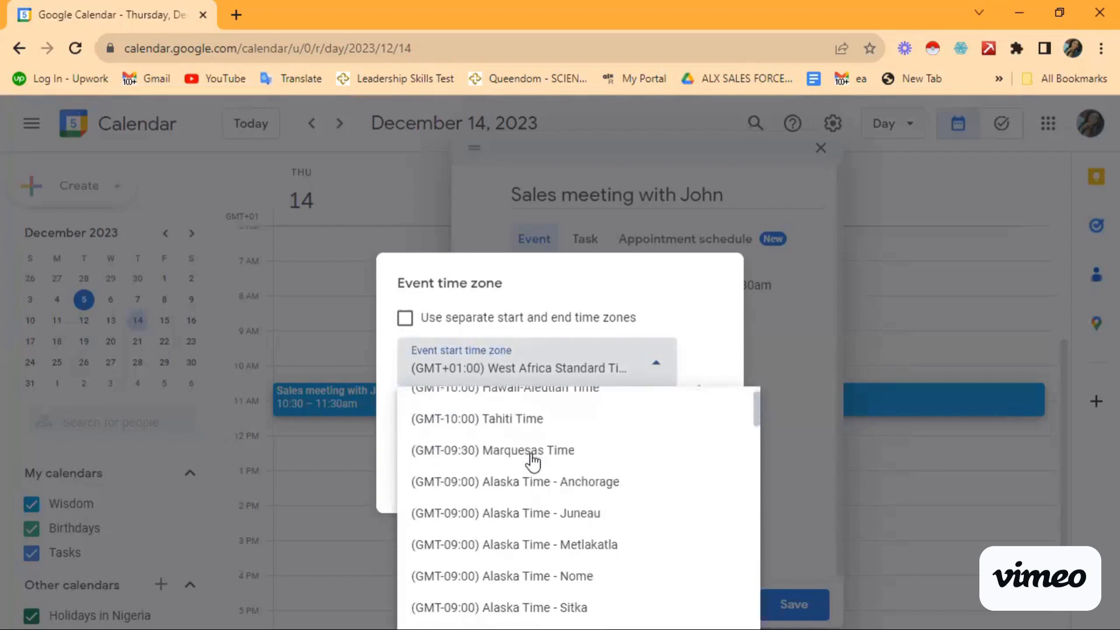
{"action": "scroll", "coordinate": [533, 463], "scroll_direction": "down", "scroll_amount": 1}
{"action": "scroll", "coordinate": [533, 461], "scroll_direction": "down", "scroll_amount": 4}
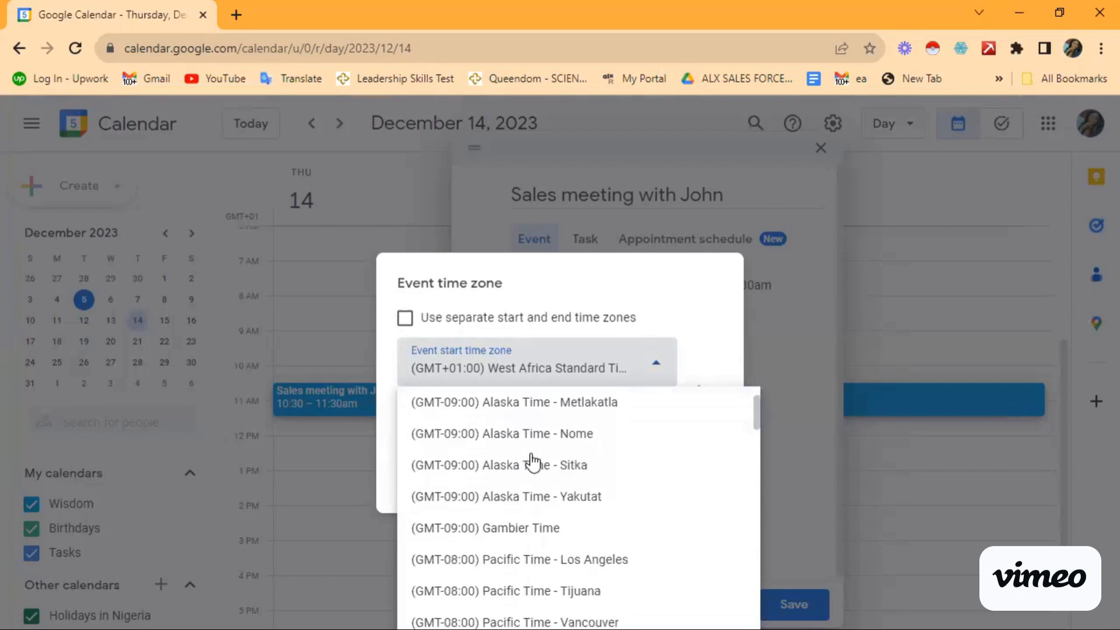
{"action": "scroll", "coordinate": [533, 461], "scroll_direction": "down", "scroll_amount": 4}
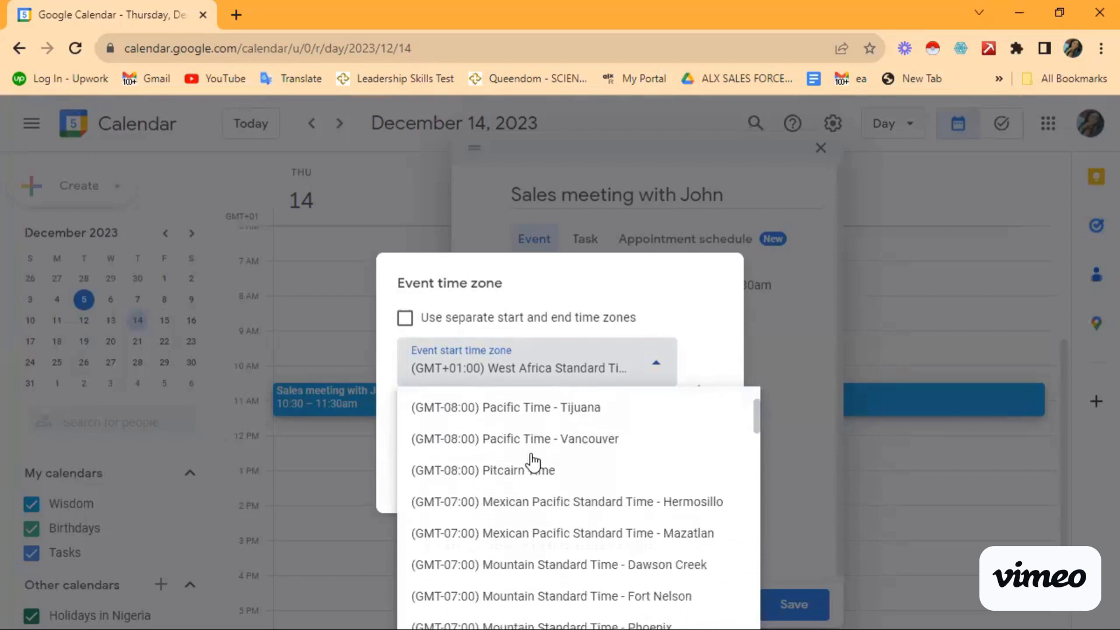
{"action": "scroll", "coordinate": [532, 461], "scroll_direction": "down", "scroll_amount": 2}
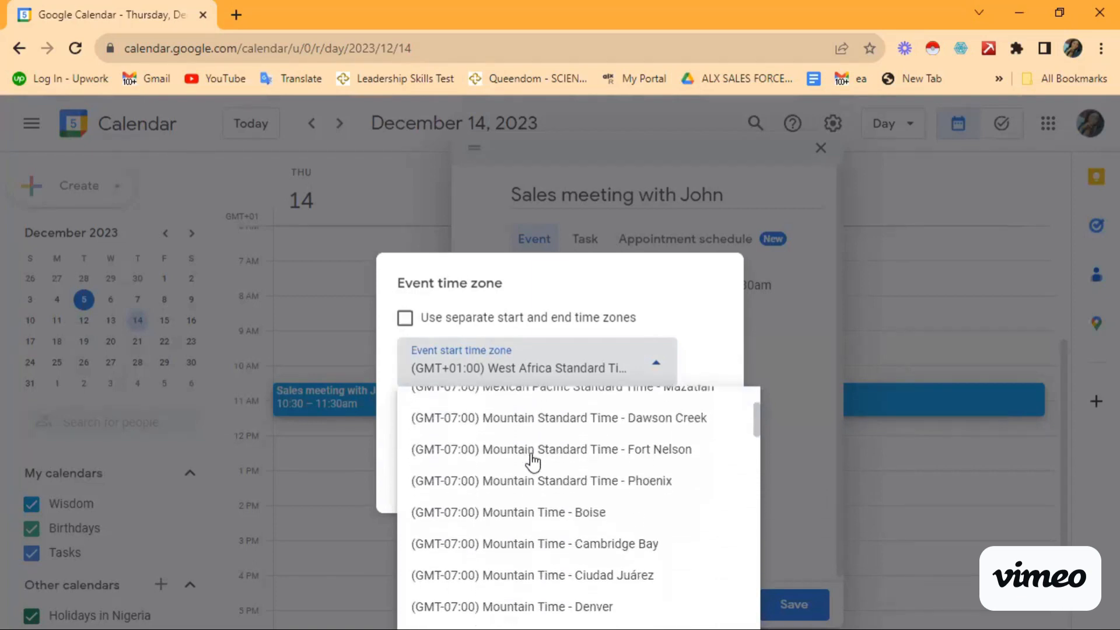
{"action": "scroll", "coordinate": [531, 476], "scroll_direction": "down", "scroll_amount": 1}
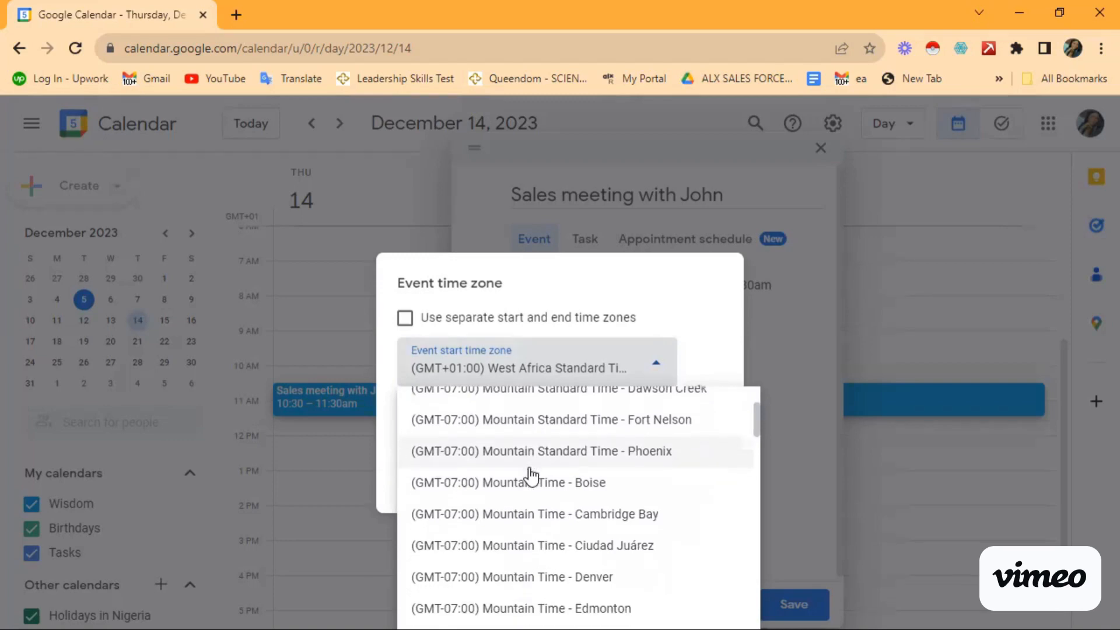
{"action": "scroll", "coordinate": [531, 476], "scroll_direction": "up", "scroll_amount": 15}
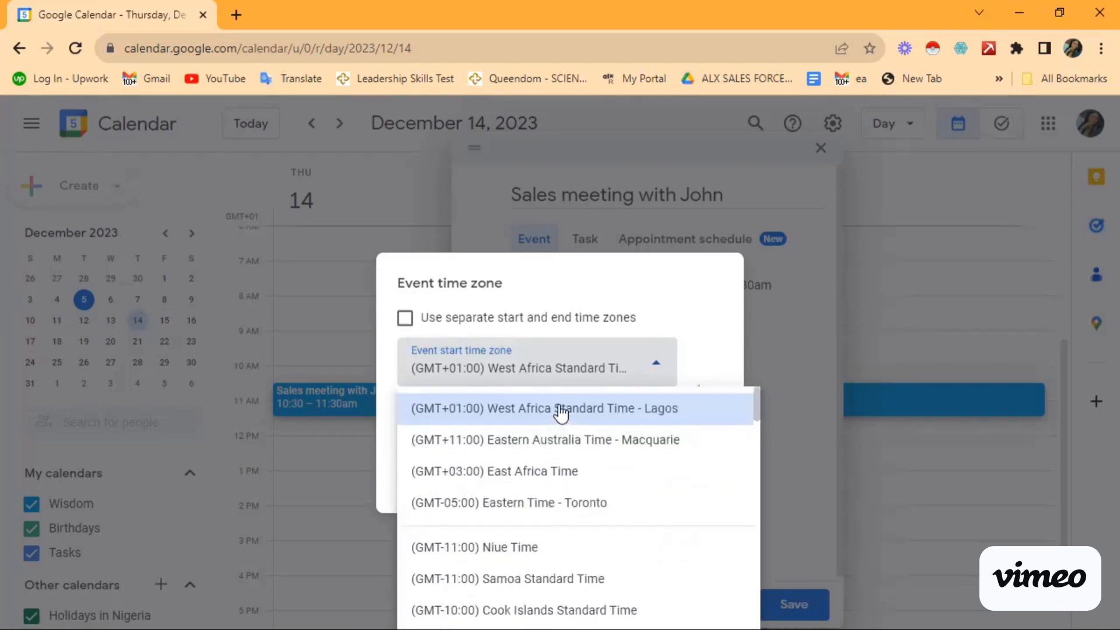
{"action": "left_click", "coordinate": [684, 425]}
{"action": "left_click", "coordinate": [708, 493]}
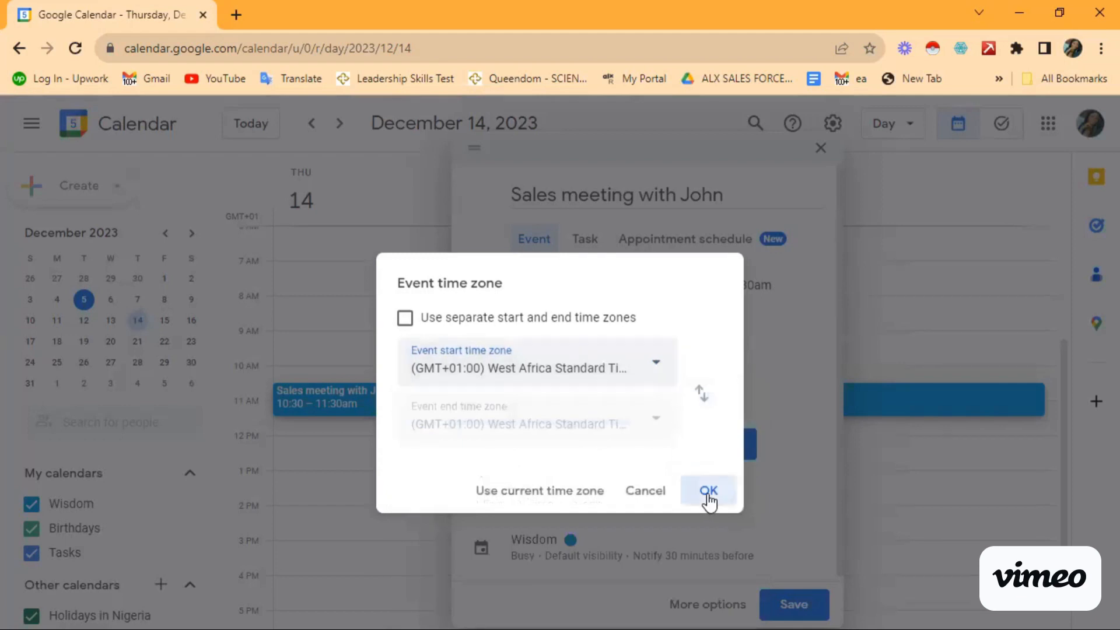
{"action": "scroll", "coordinate": [670, 347], "scroll_direction": "down", "scroll_amount": 1}
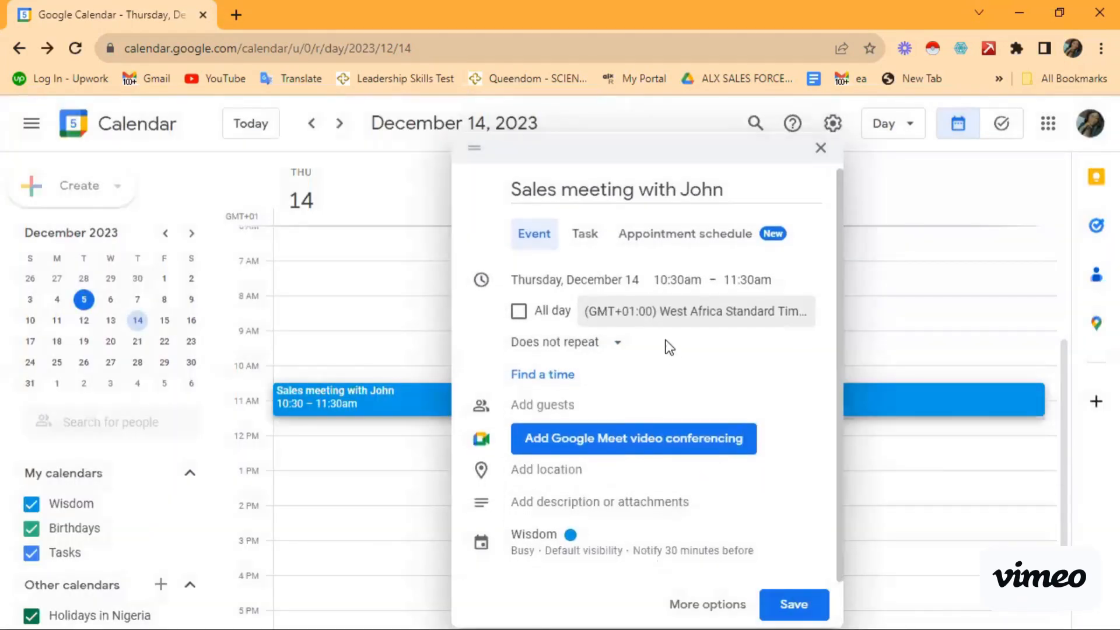
Step: Open the description editor, then show the repeat options, which remain on Does not repeat
{"action": "left_click", "coordinate": [542, 513]}
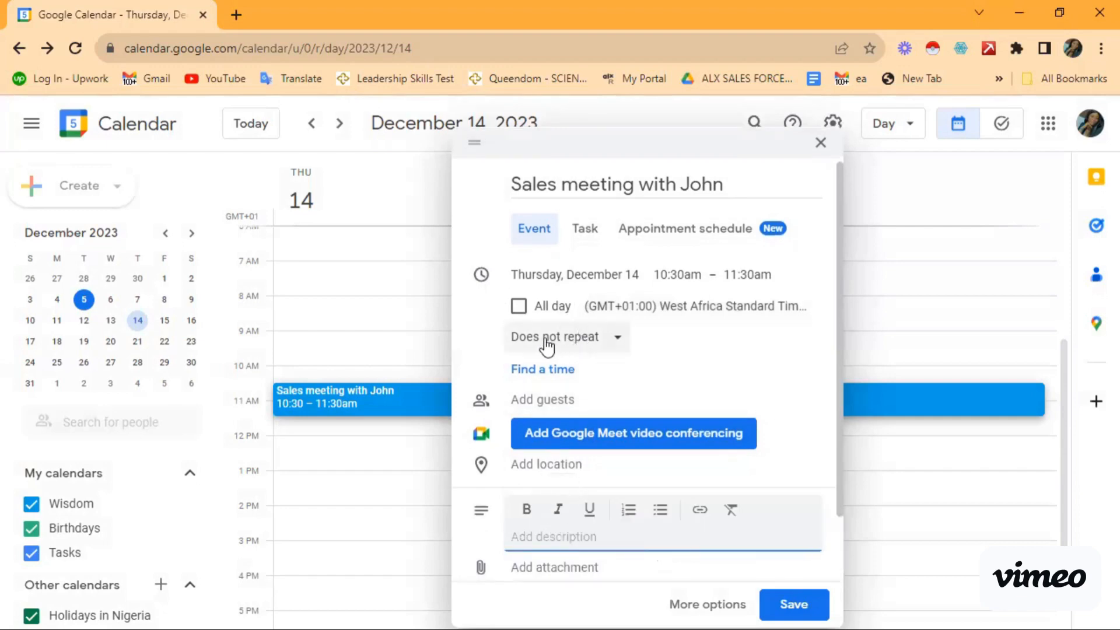
{"action": "left_click", "coordinate": [615, 344]}
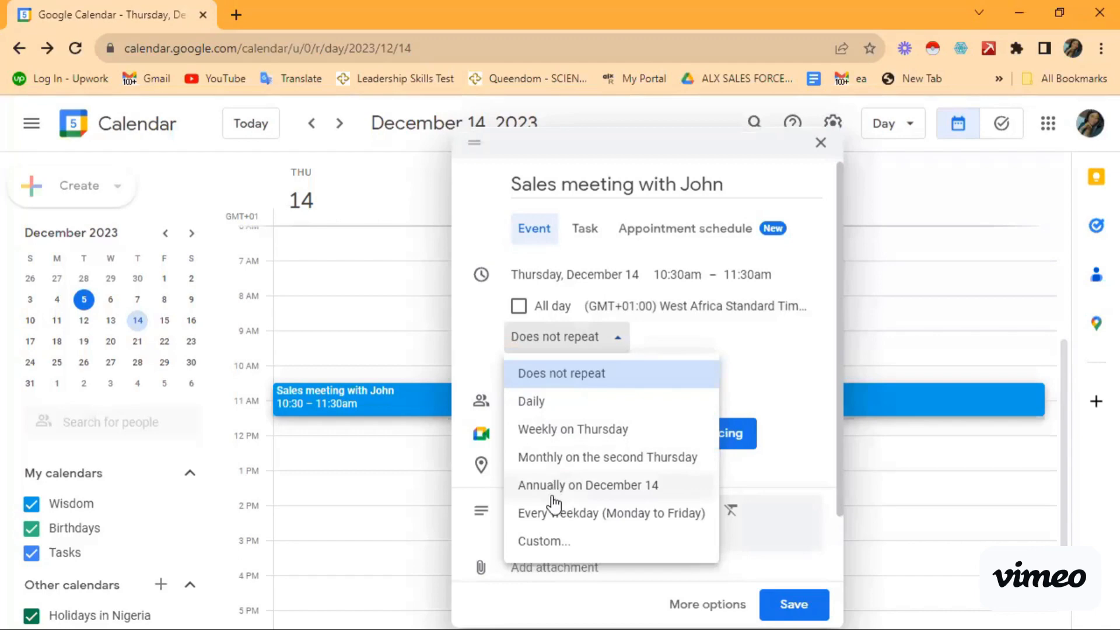
{"action": "left_click", "coordinate": [547, 542]}
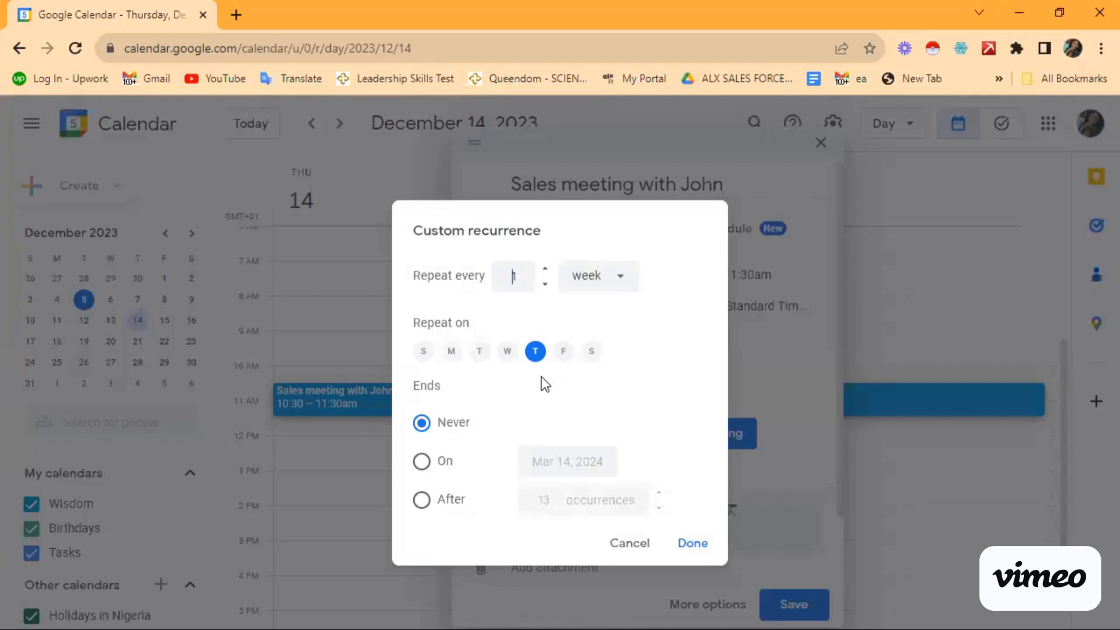
{"action": "left_click", "coordinate": [628, 546]}
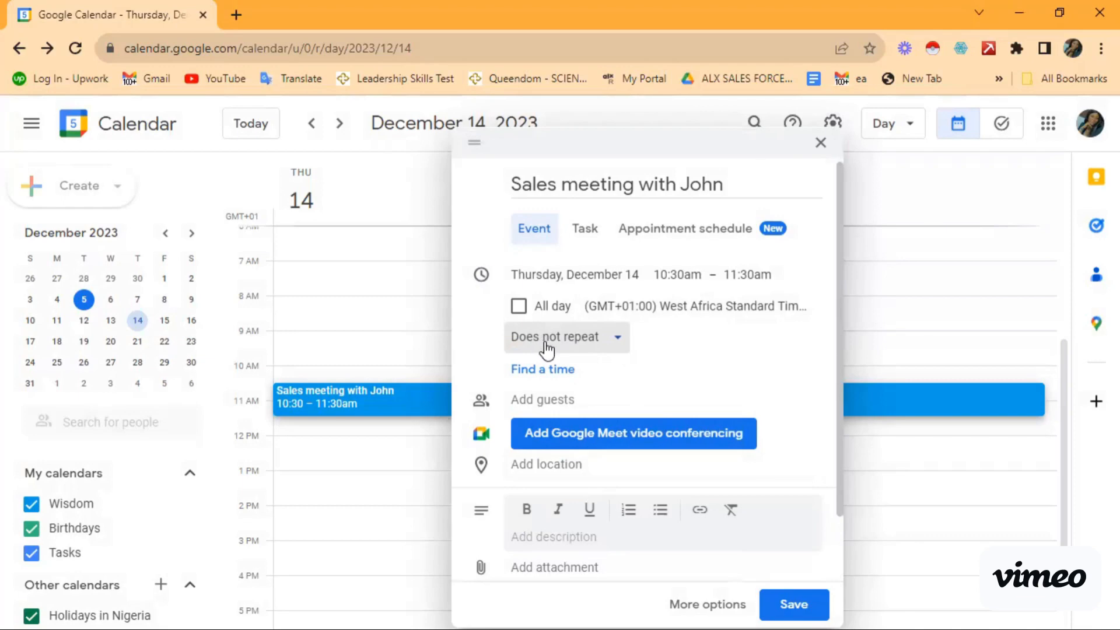
{"action": "left_click", "coordinate": [519, 309]}
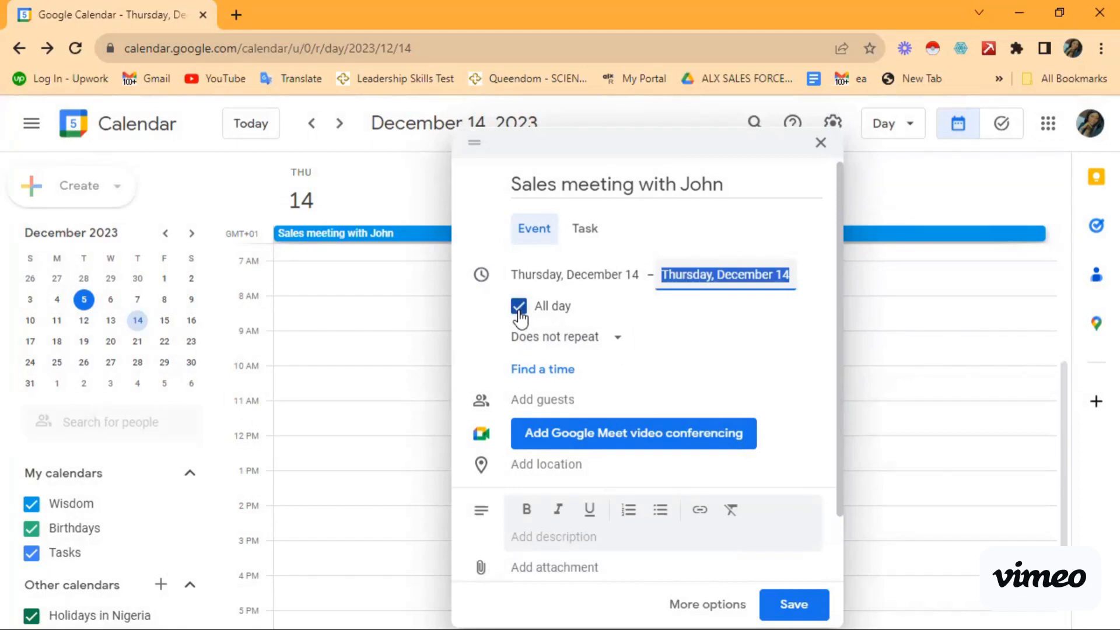
{"action": "left_click", "coordinate": [519, 307]}
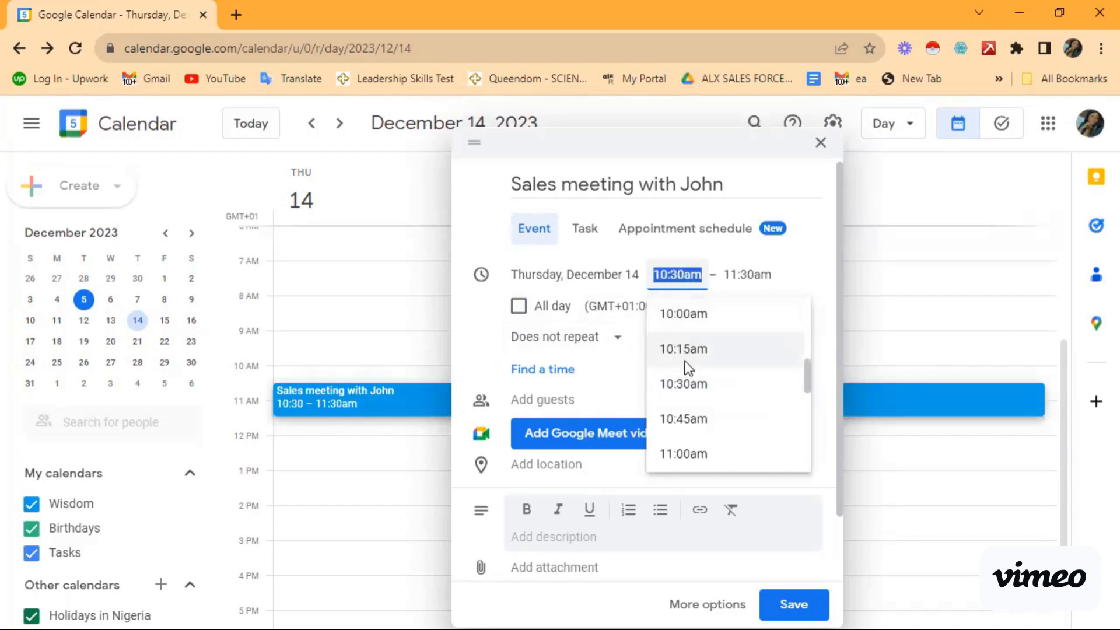
{"action": "scroll", "coordinate": [688, 368], "scroll_direction": "down", "scroll_amount": 2}
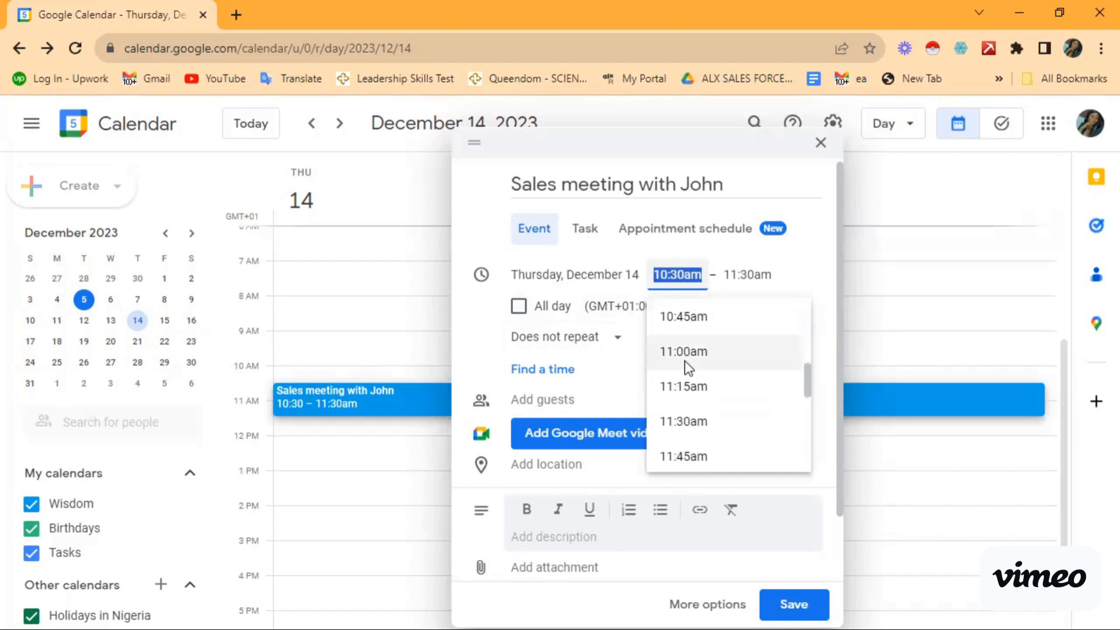
{"action": "scroll", "coordinate": [688, 365], "scroll_direction": "down", "scroll_amount": 2}
{"action": "scroll", "coordinate": [689, 368], "scroll_direction": "up", "scroll_amount": 6}
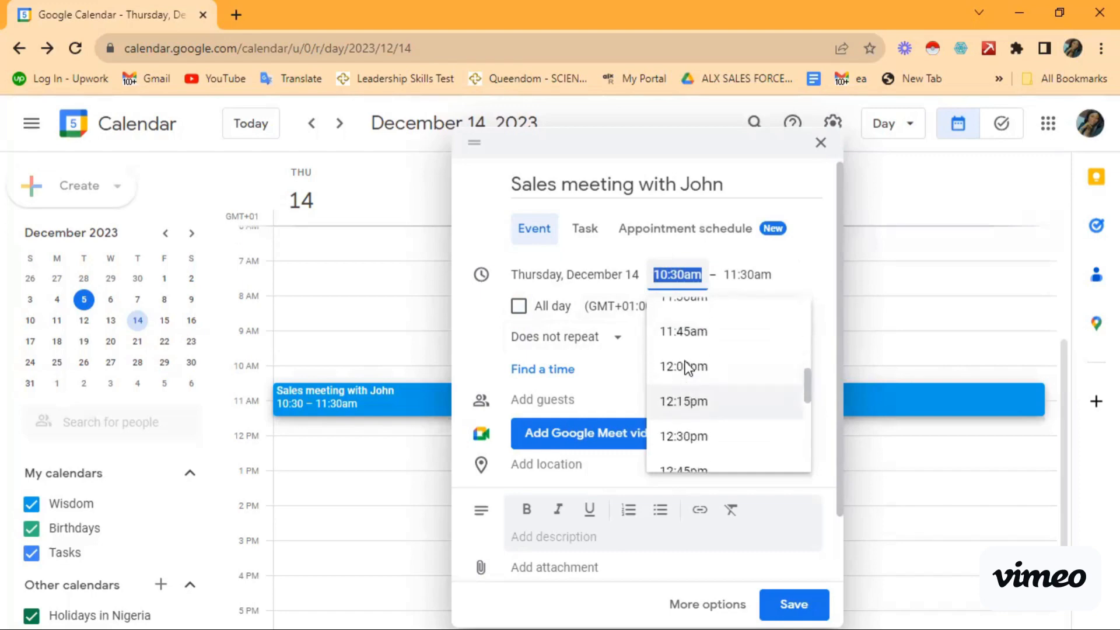
{"action": "scroll", "coordinate": [688, 368], "scroll_direction": "up", "scroll_amount": 1}
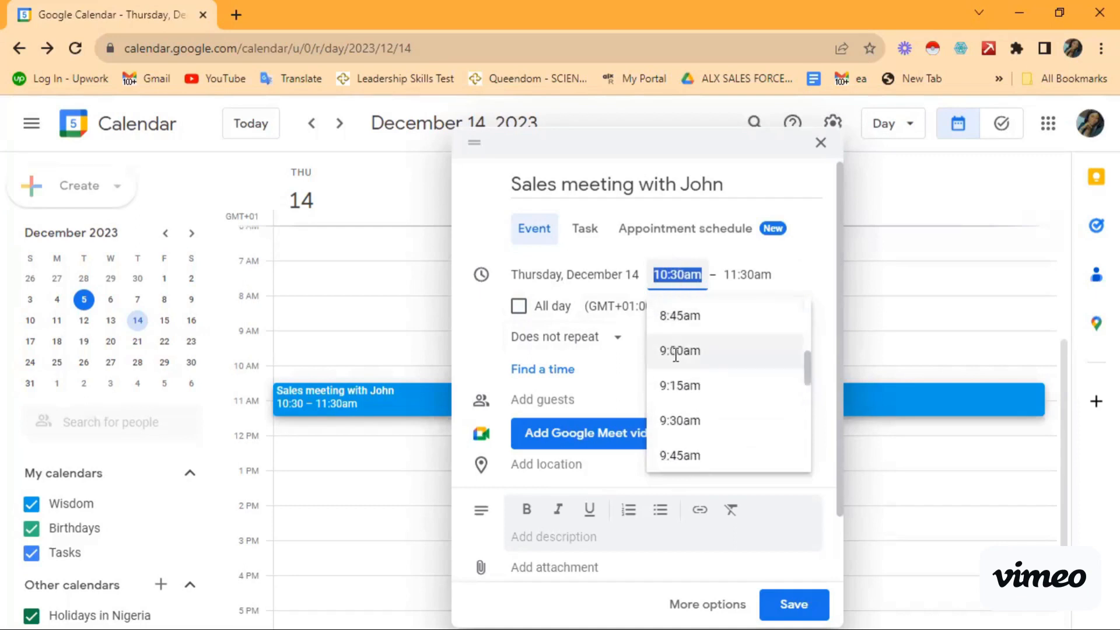
{"action": "scroll", "coordinate": [676, 356], "scroll_direction": "down", "scroll_amount": 7}
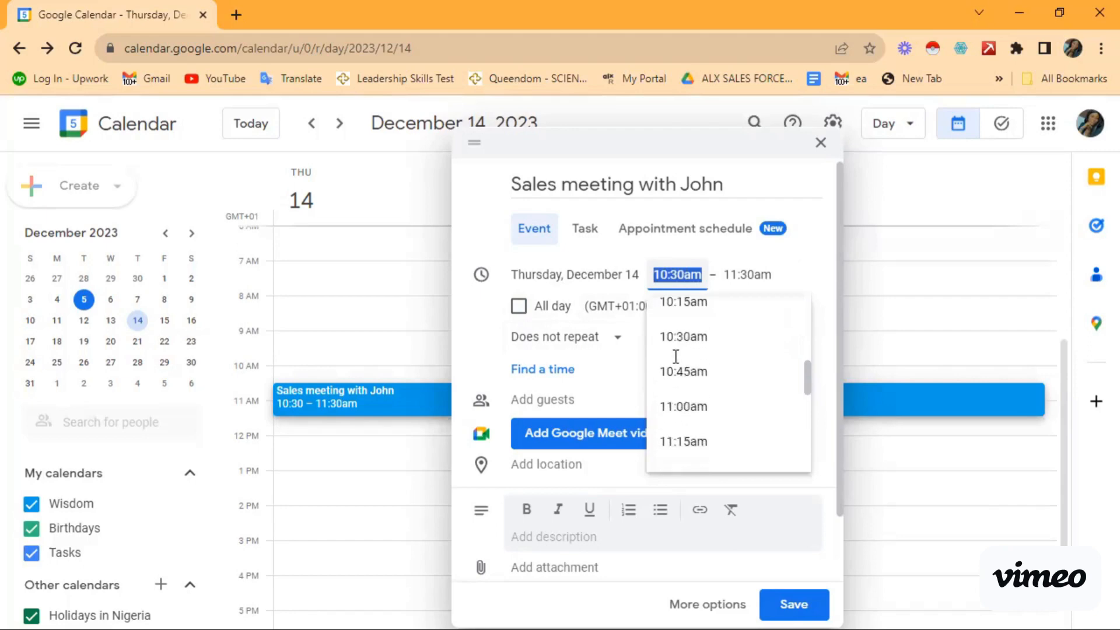
{"action": "scroll", "coordinate": [676, 356], "scroll_direction": "down", "scroll_amount": 5}
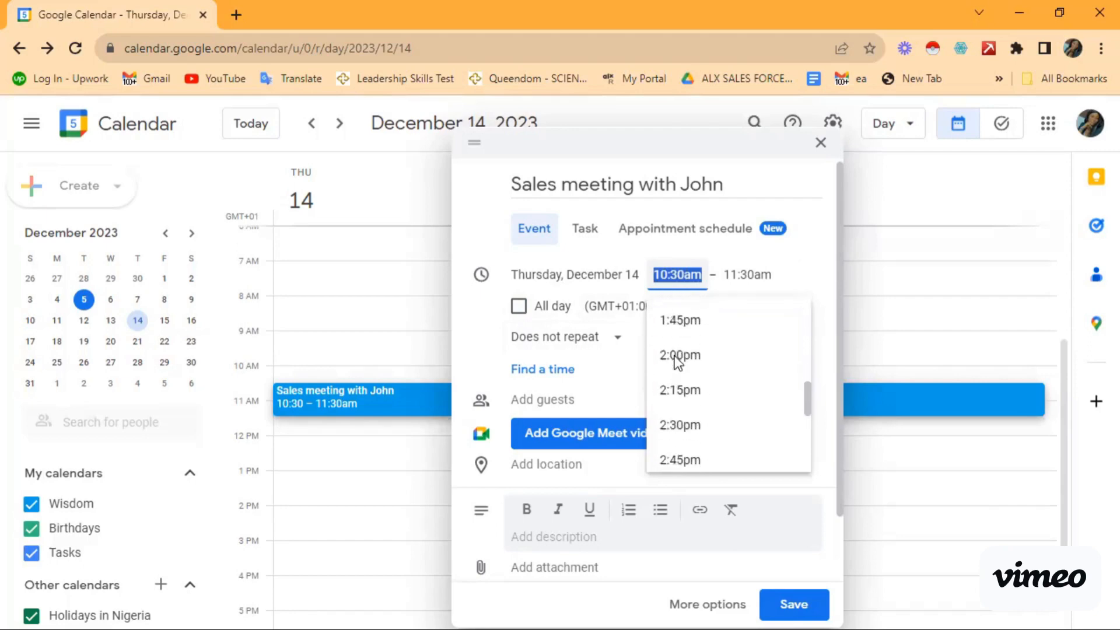
{"action": "scroll", "coordinate": [677, 380], "scroll_direction": "down", "scroll_amount": 4}
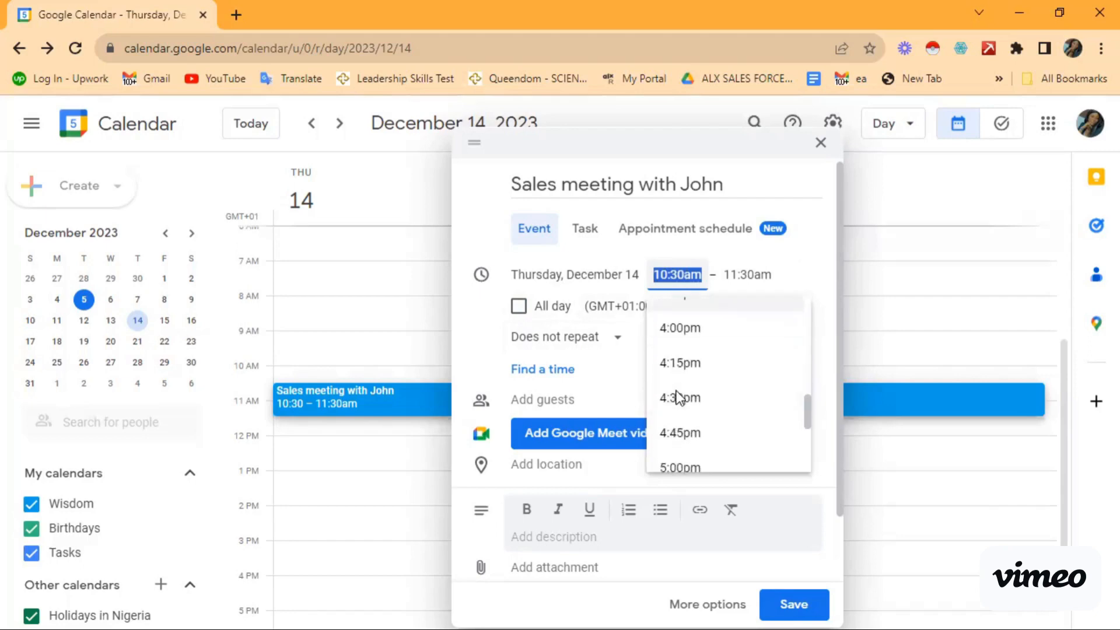
{"action": "scroll", "coordinate": [676, 397], "scroll_direction": "up", "scroll_amount": 1}
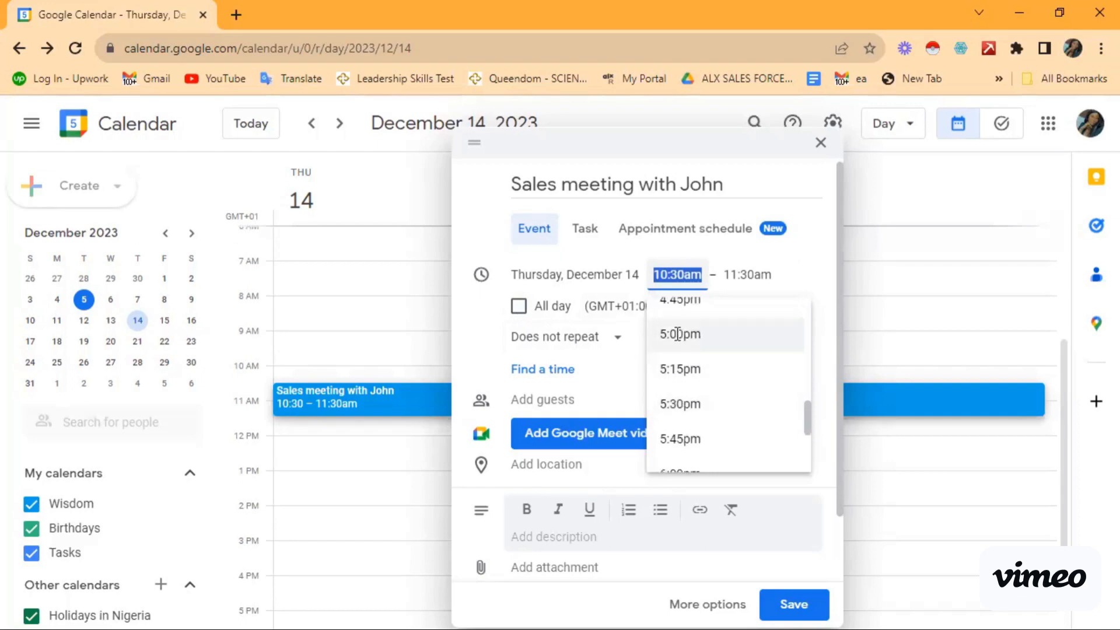
Step: Reschedule the meeting to 5:00–6:00pm in the Pacific Time - Los Angeles time zone
{"action": "left_click", "coordinate": [677, 334]}
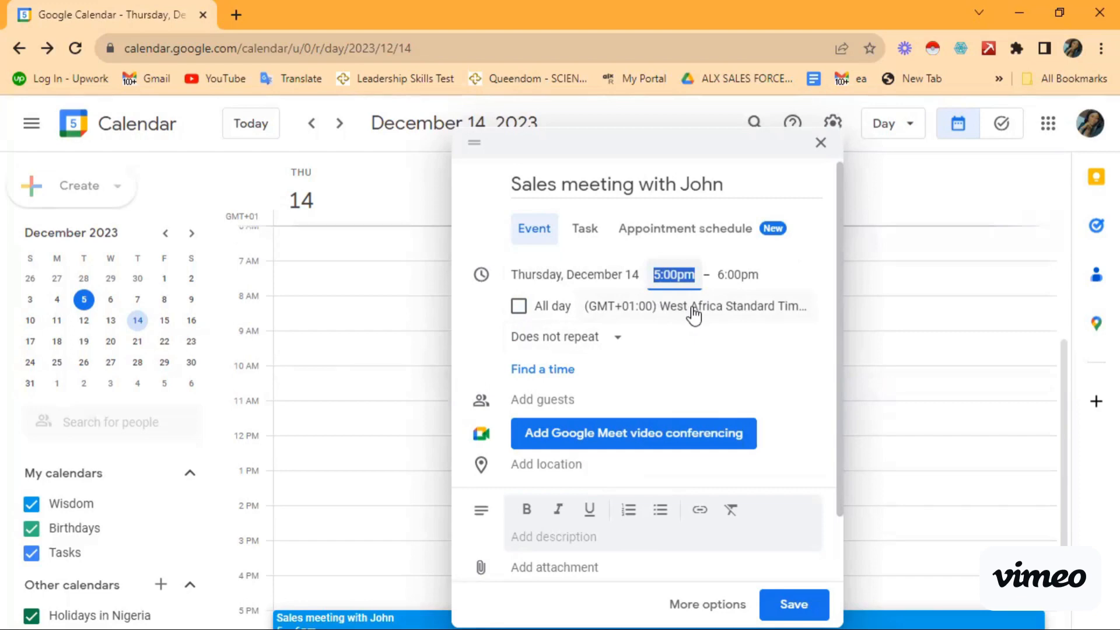
{"action": "left_click", "coordinate": [693, 310]}
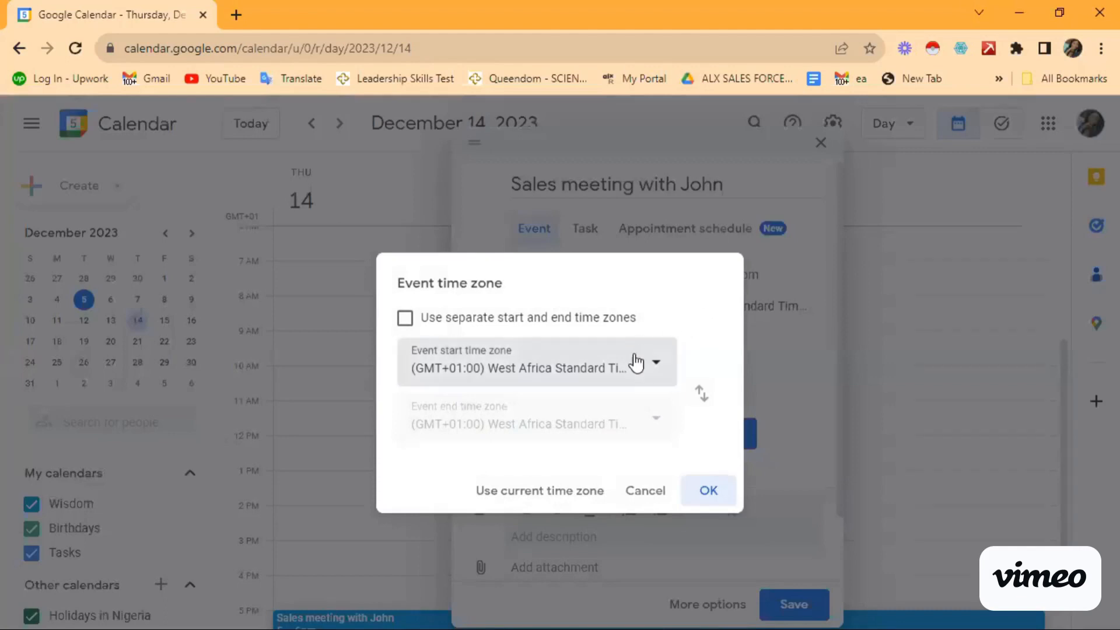
{"action": "left_click", "coordinate": [650, 368]}
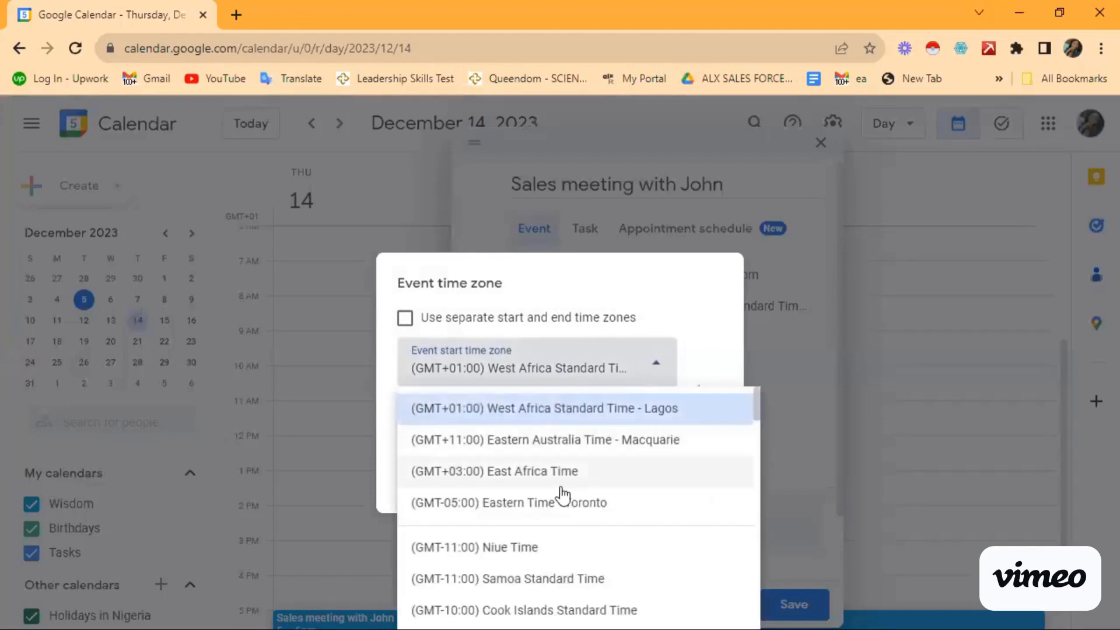
{"action": "scroll", "coordinate": [562, 496], "scroll_direction": "down", "scroll_amount": 9}
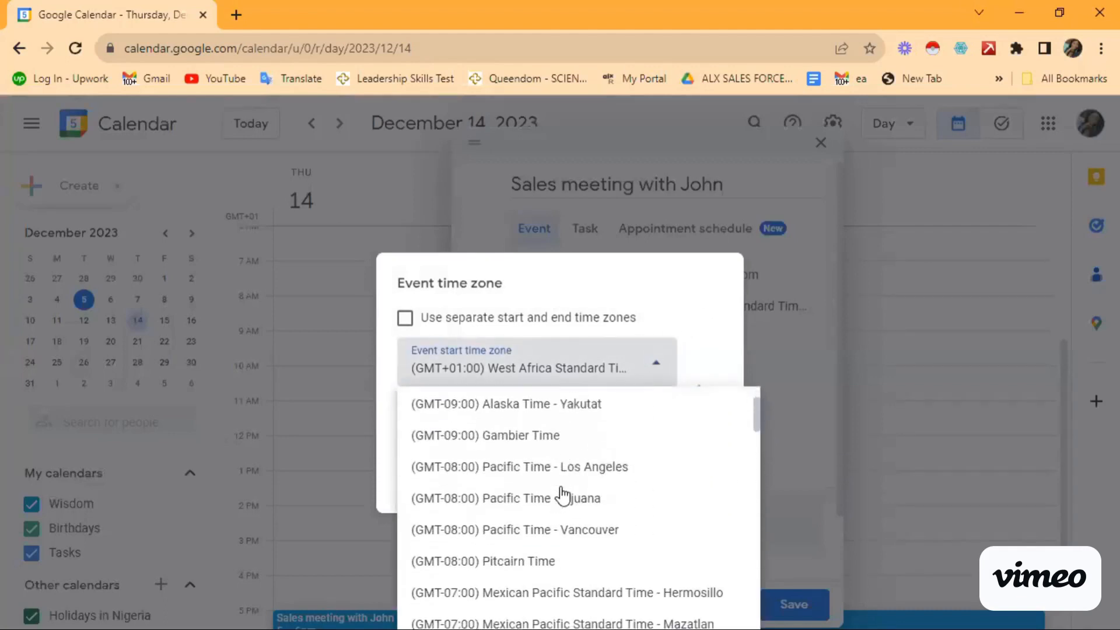
{"action": "scroll", "coordinate": [562, 496], "scroll_direction": "down", "scroll_amount": 1}
{"action": "scroll", "coordinate": [562, 496], "scroll_direction": "up", "scroll_amount": 1}
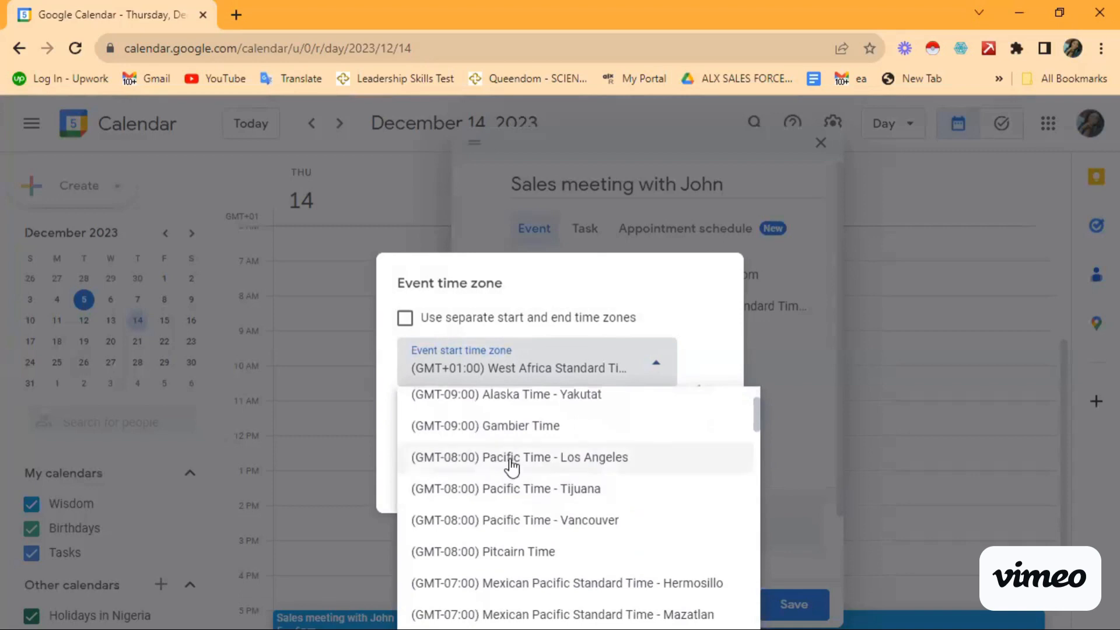
{"action": "left_click", "coordinate": [512, 461]}
{"action": "left_click", "coordinate": [708, 492]}
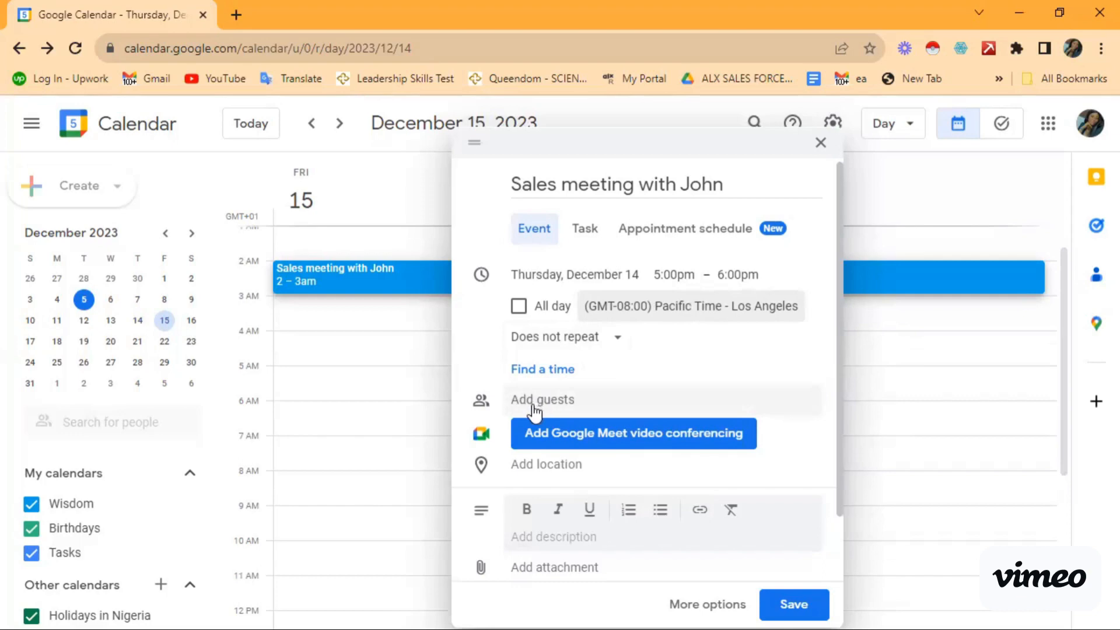
Step: Enter a guest, discarding a mistyped e-mail address, and leave the contact's name in the guests field
{"action": "left_click", "coordinate": [536, 403]}
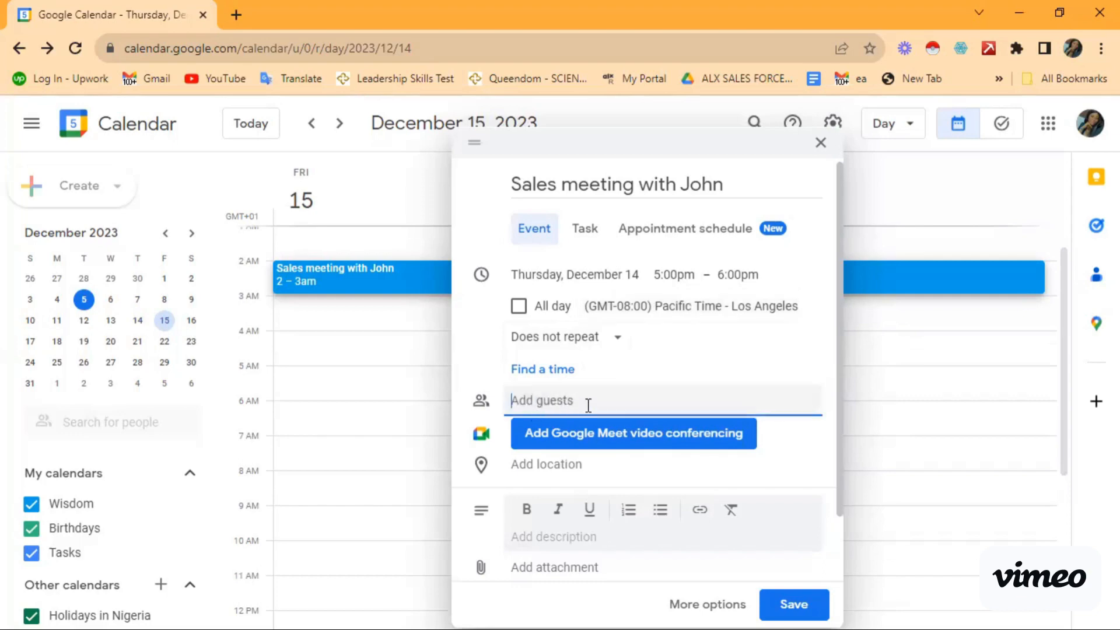
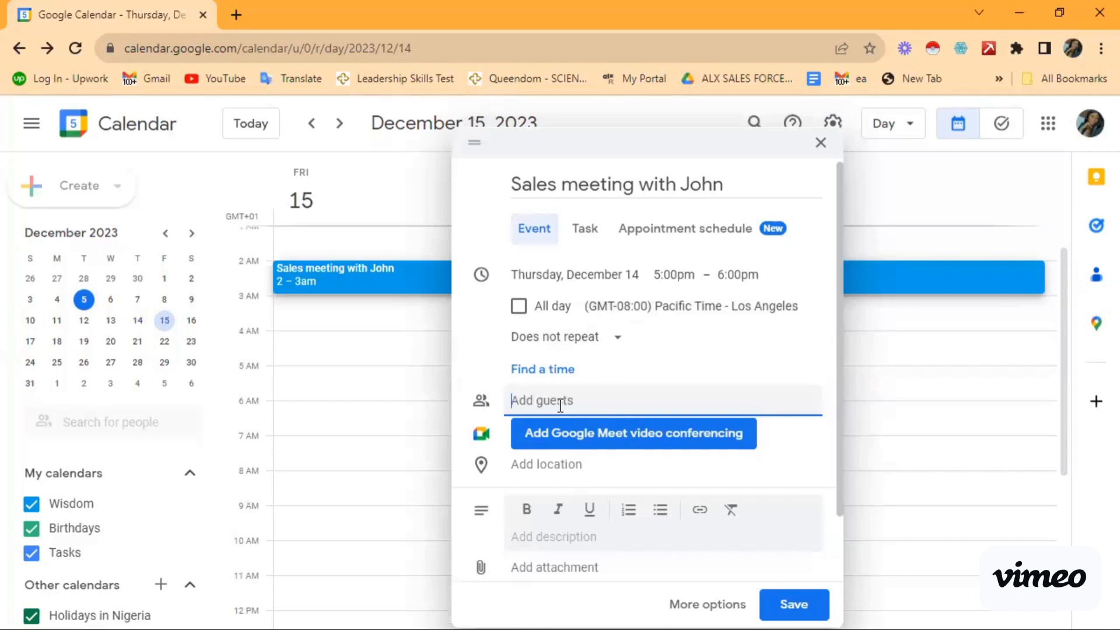
{"action": "type", "text": "prin"}
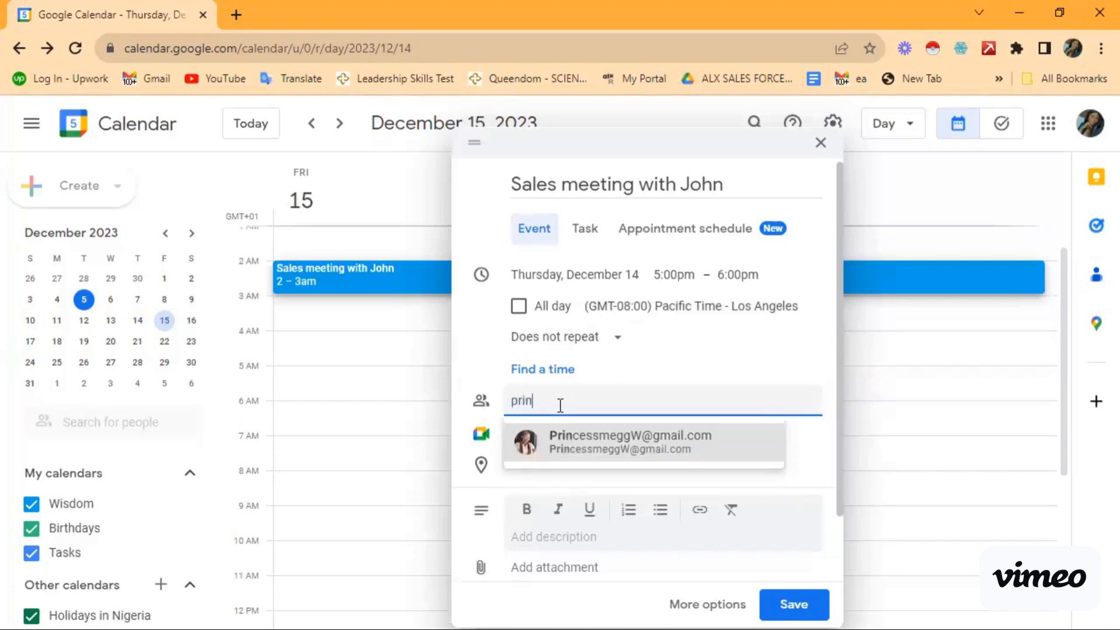
{"action": "type", "text": "cess"}
Step: Add the suggested contact under Add guests, which gives the event a Google Meet link
{"action": "left_click", "coordinate": [603, 441]}
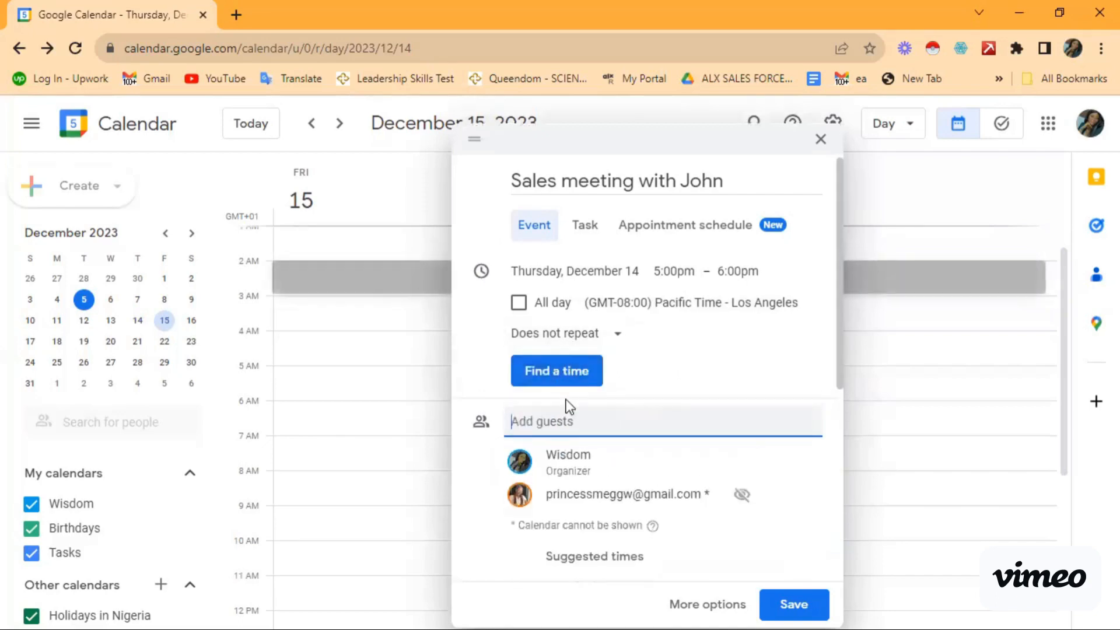
{"action": "scroll", "coordinate": [566, 405], "scroll_direction": "down", "scroll_amount": 2}
{"action": "scroll", "coordinate": [566, 405], "scroll_direction": "up", "scroll_amount": 2}
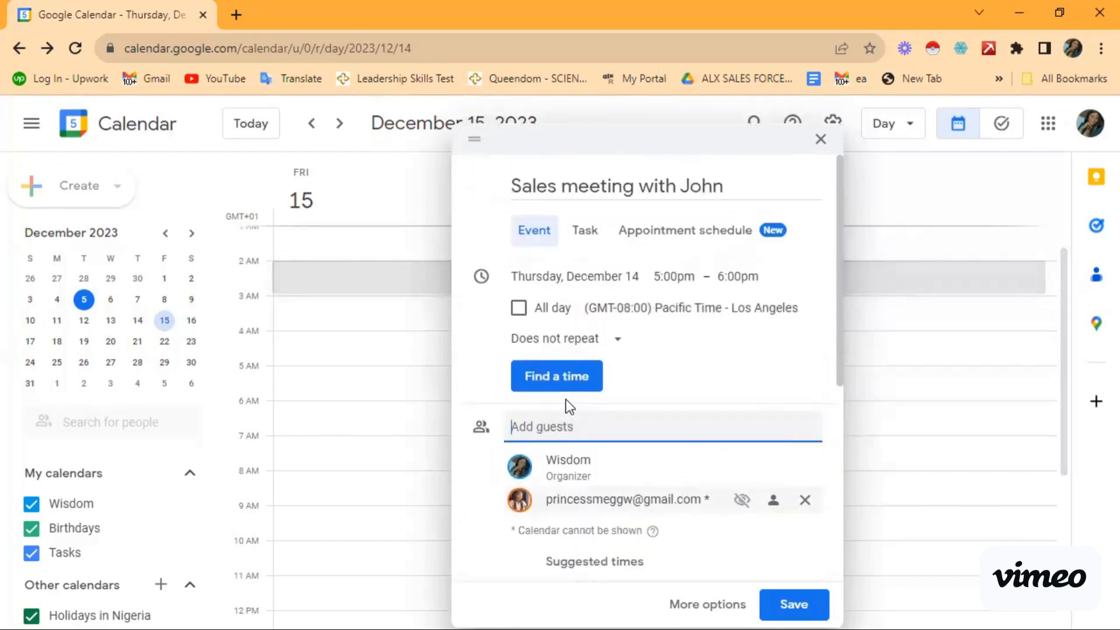
{"action": "scroll", "coordinate": [570, 407], "scroll_direction": "down", "scroll_amount": 2}
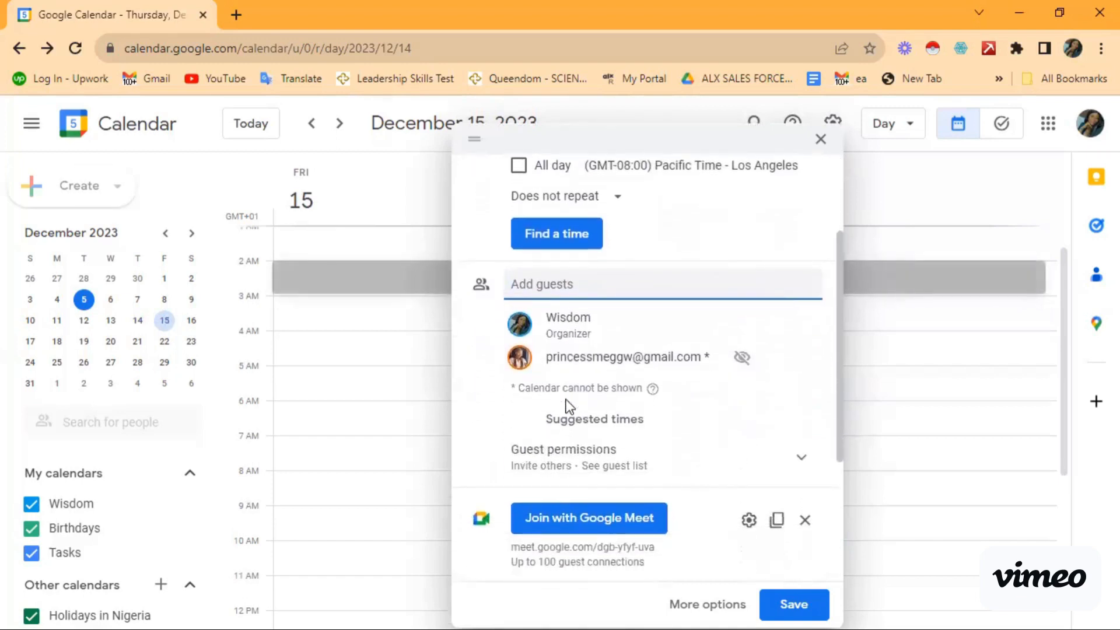
Step: Open the event's Google Meet call in a new tab, then return to the Calendar tab
{"action": "left_click", "coordinate": [581, 525]}
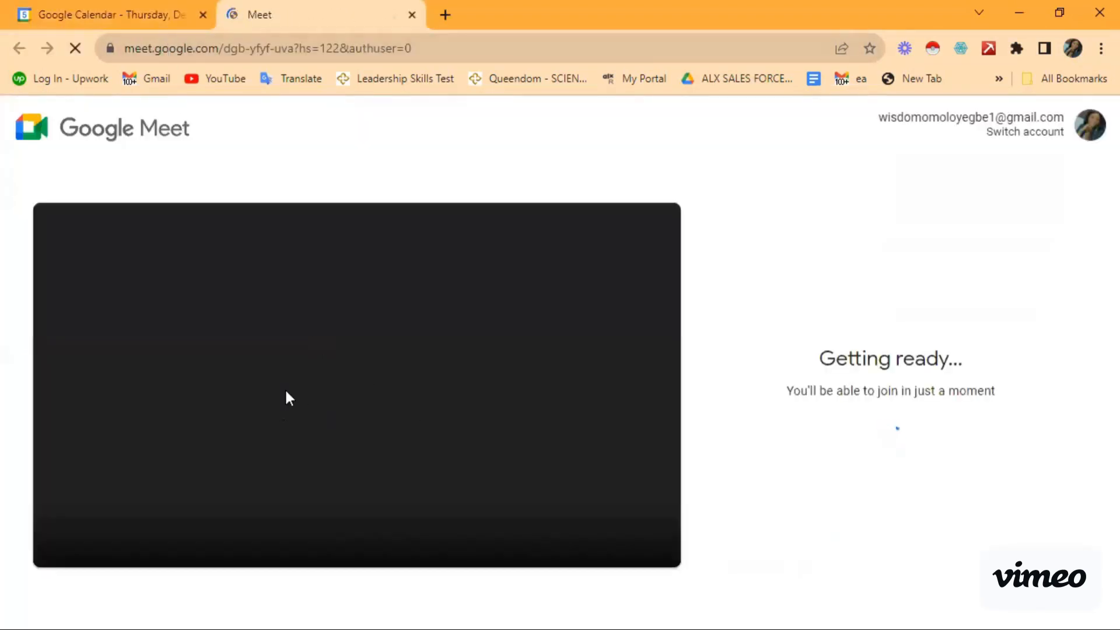
{"action": "left_click", "coordinate": [125, 7]}
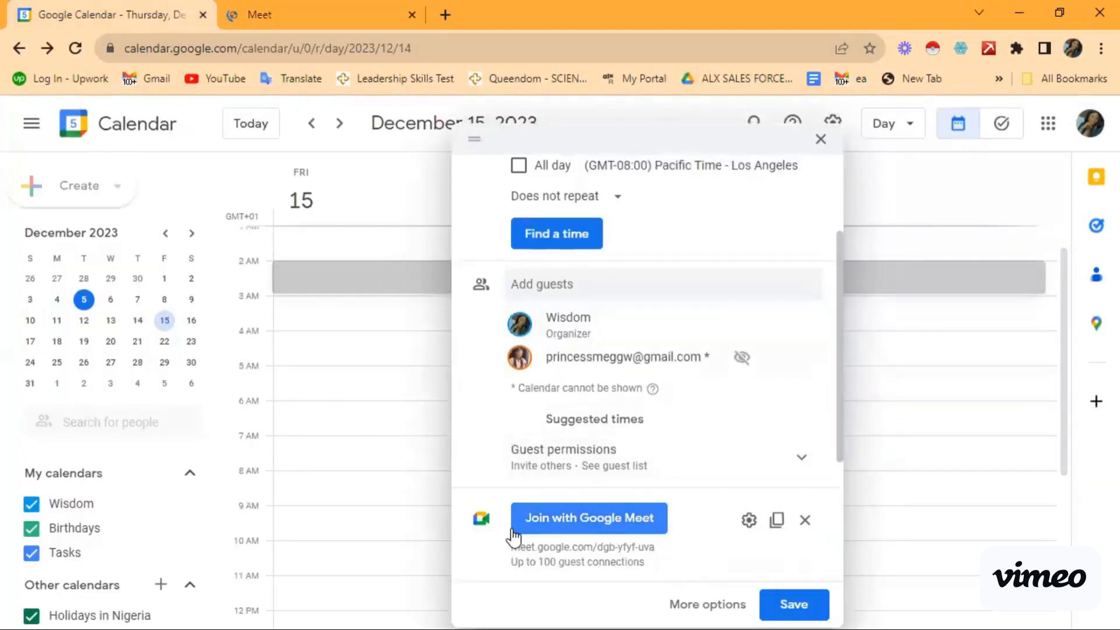
Step: Scroll through the event details and start adding another guest
{"action": "scroll", "coordinate": [652, 523], "scroll_direction": "down", "scroll_amount": 1}
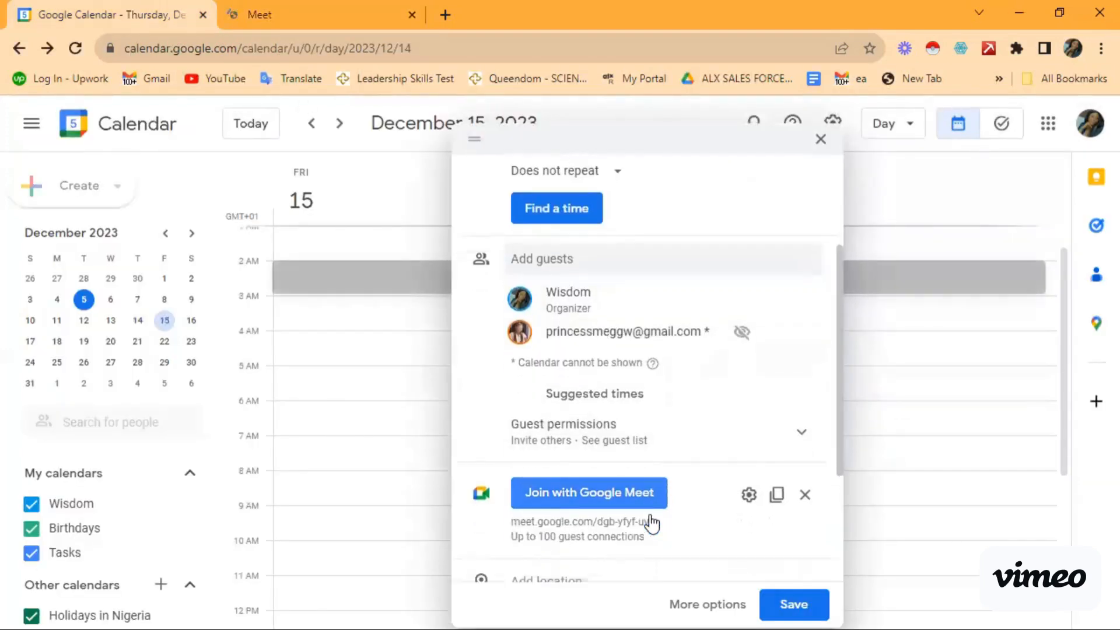
{"action": "scroll", "coordinate": [651, 523], "scroll_direction": "down", "scroll_amount": 3}
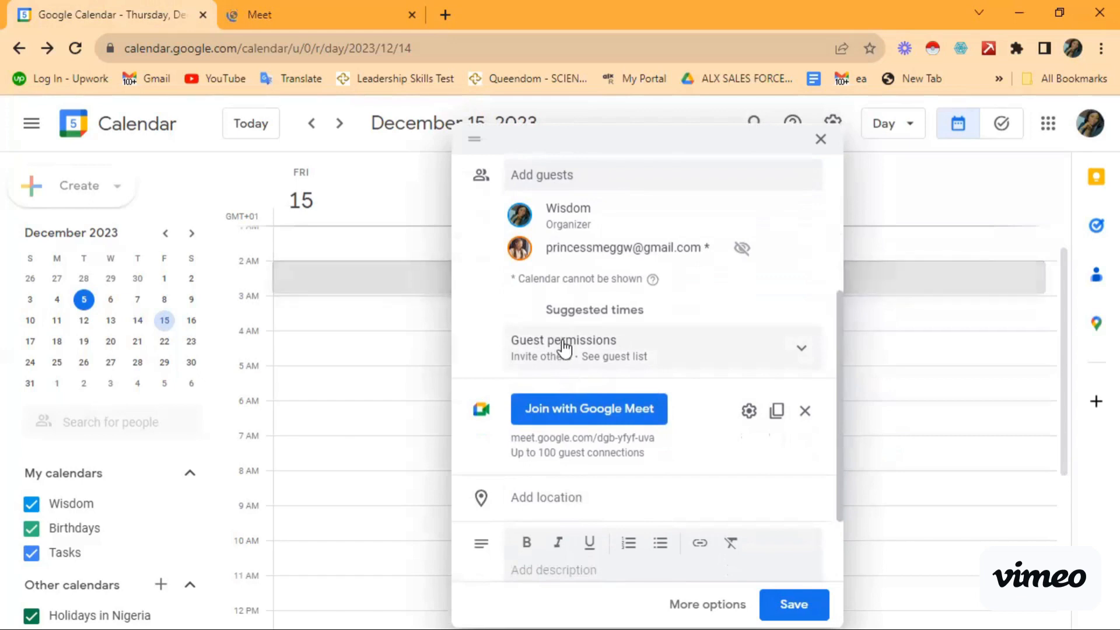
{"action": "scroll", "coordinate": [563, 347], "scroll_direction": "up", "scroll_amount": 3}
{"action": "scroll", "coordinate": [563, 348], "scroll_direction": "down", "scroll_amount": 1}
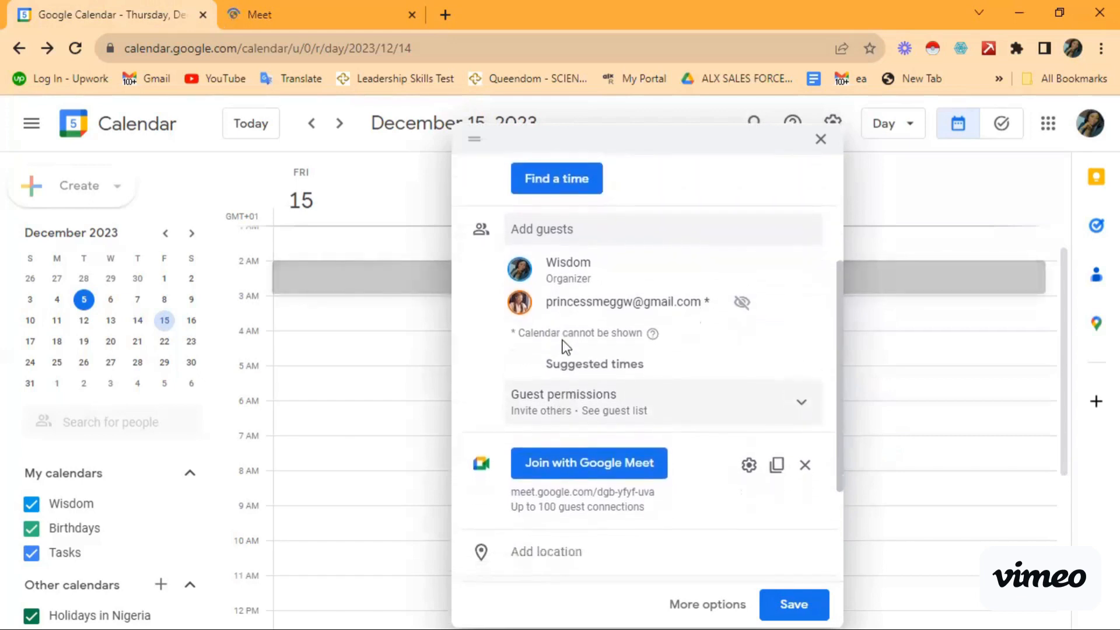
{"action": "scroll", "coordinate": [563, 341], "scroll_direction": "down", "scroll_amount": 1}
{"action": "scroll", "coordinate": [562, 341], "scroll_direction": "up", "scroll_amount": 1}
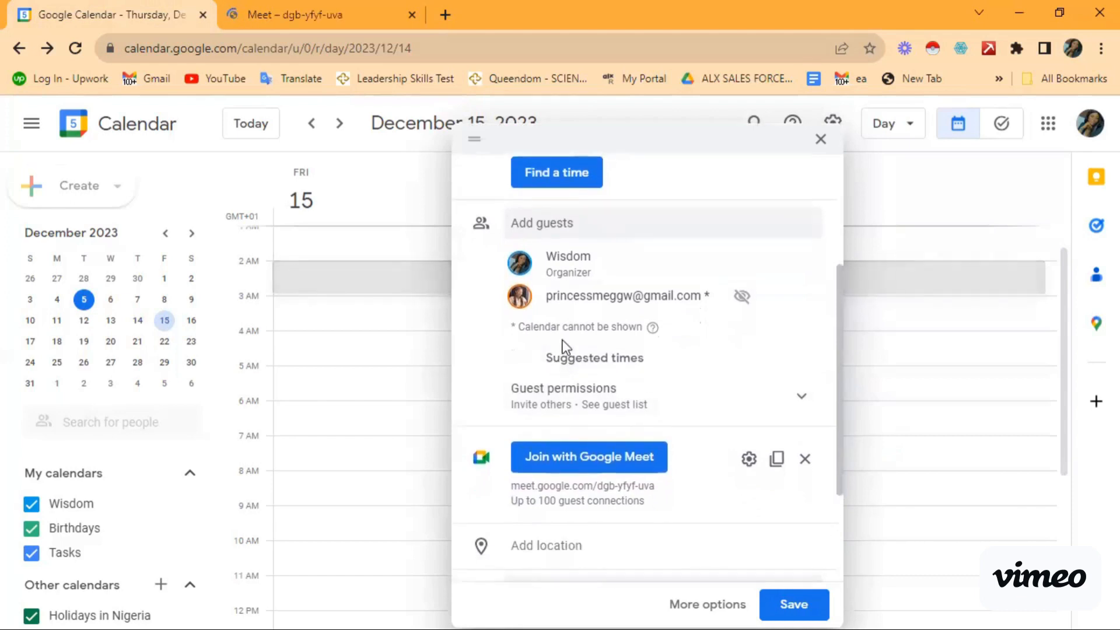
{"action": "scroll", "coordinate": [562, 340], "scroll_direction": "up", "scroll_amount": 2}
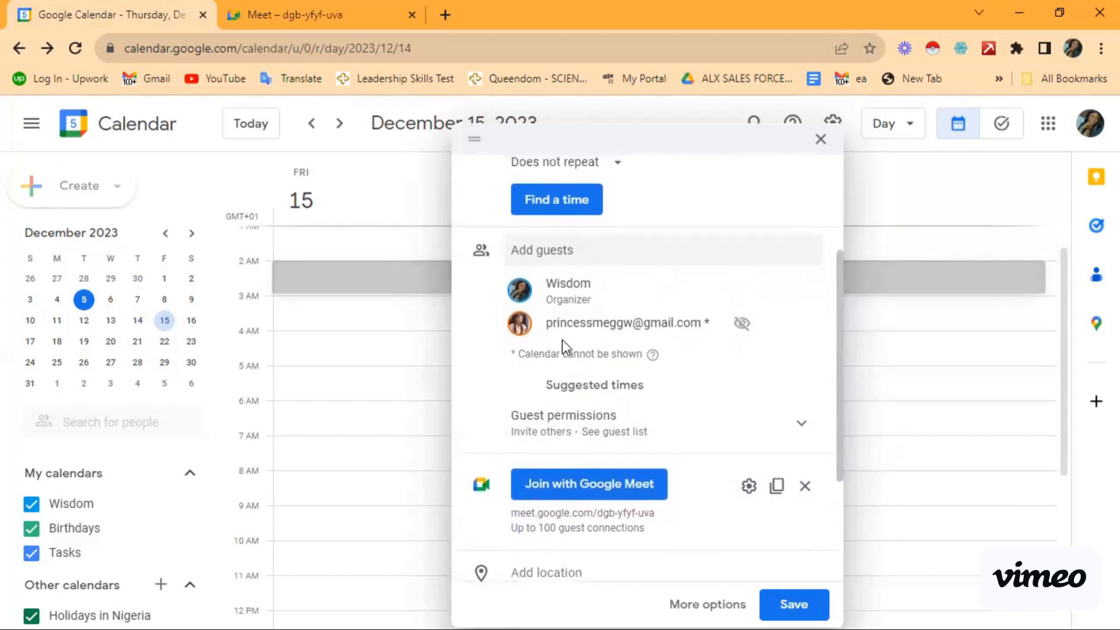
{"action": "scroll", "coordinate": [562, 339], "scroll_direction": "down", "scroll_amount": 1}
{"action": "scroll", "coordinate": [562, 340], "scroll_direction": "down", "scroll_amount": 1}
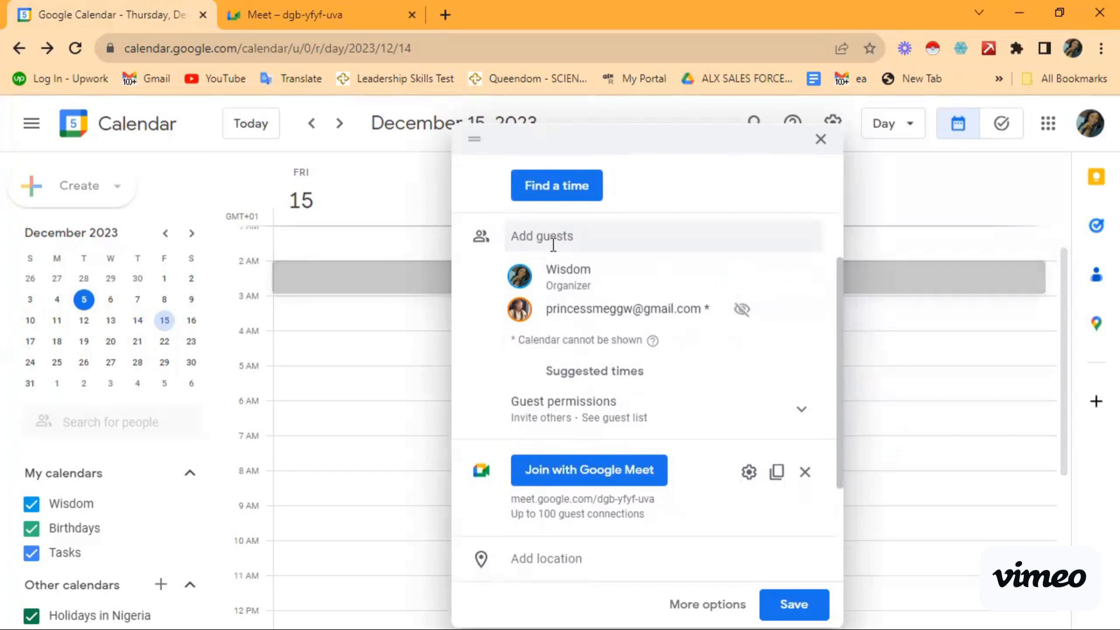
{"action": "left_click", "coordinate": [532, 241]}
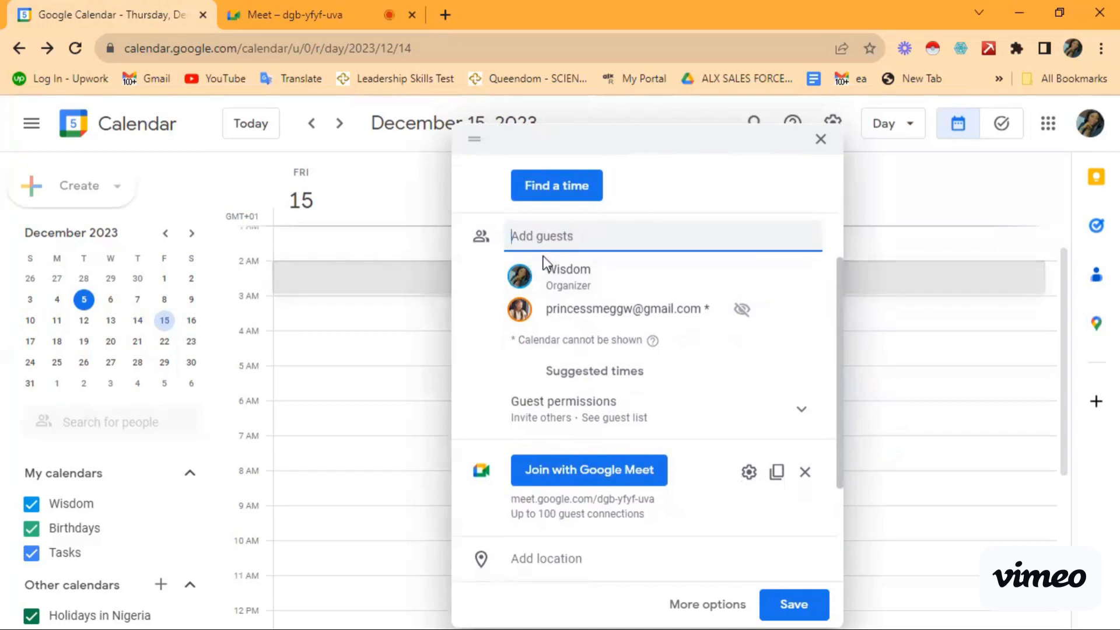
Step: Close the Google Meet tab with Ctrl+W, leaving only the Calendar event draft
{"action": "scroll", "coordinate": [546, 259], "scroll_direction": "down", "scroll_amount": 2}
{"action": "scroll", "coordinate": [544, 291], "scroll_direction": "down", "scroll_amount": 1}
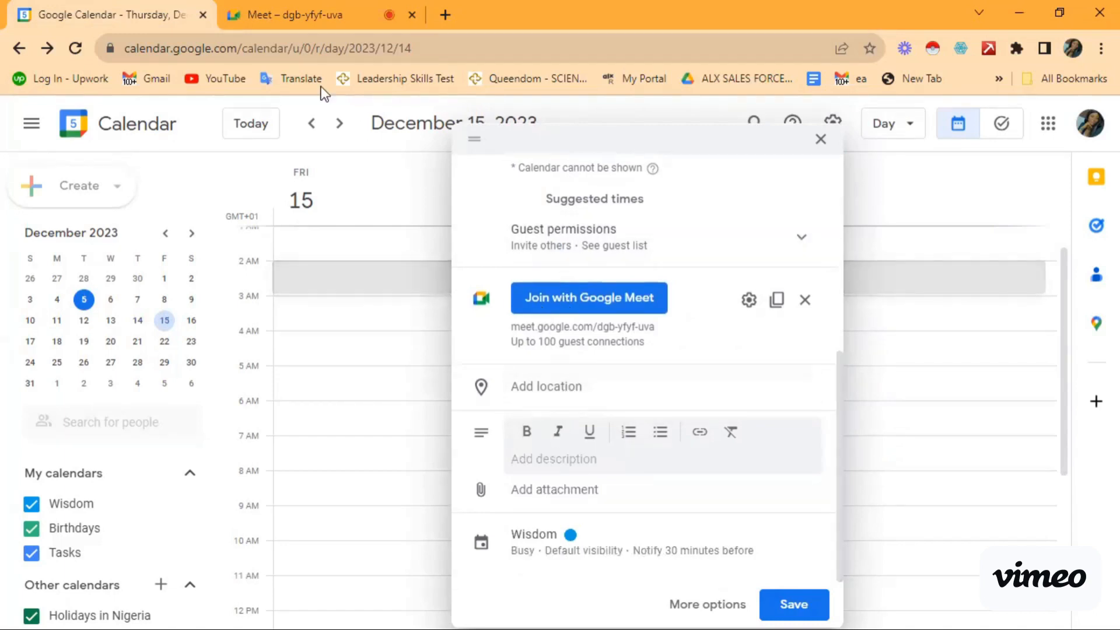
{"action": "left_click", "coordinate": [324, 23]}
{"action": "key", "text": "ctrl+w"}
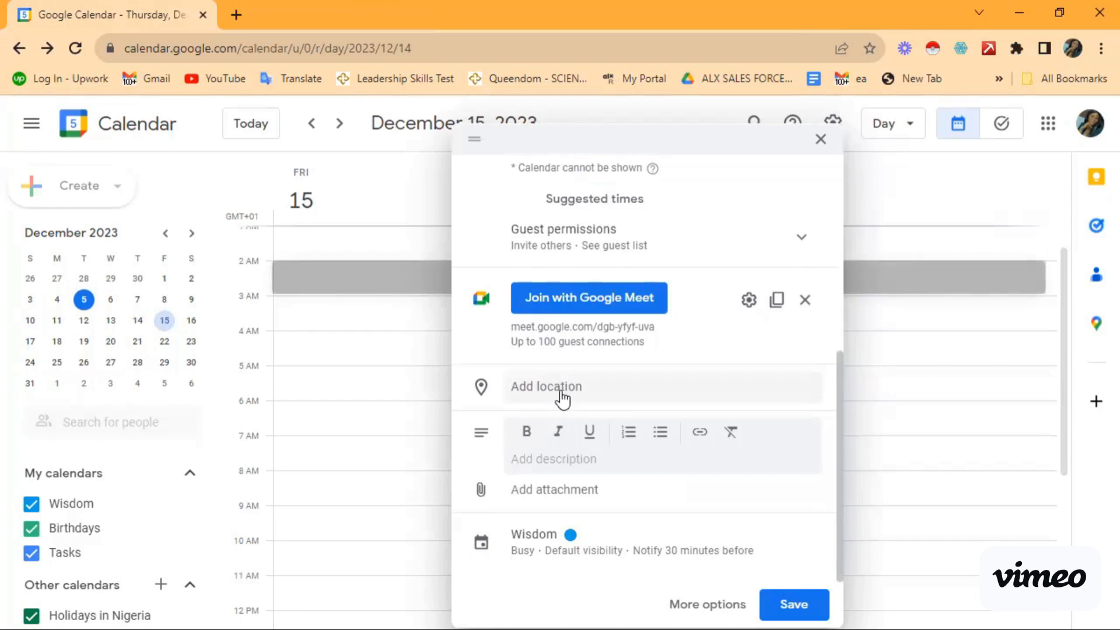
{"action": "left_click", "coordinate": [536, 388]}
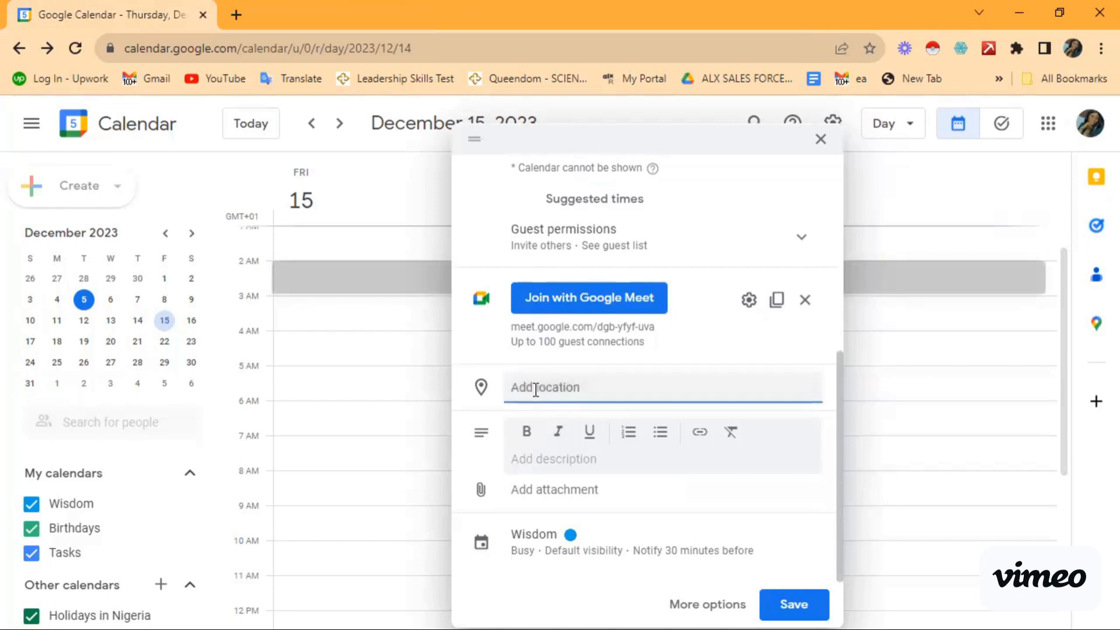
{"action": "type", "text": "ik"}
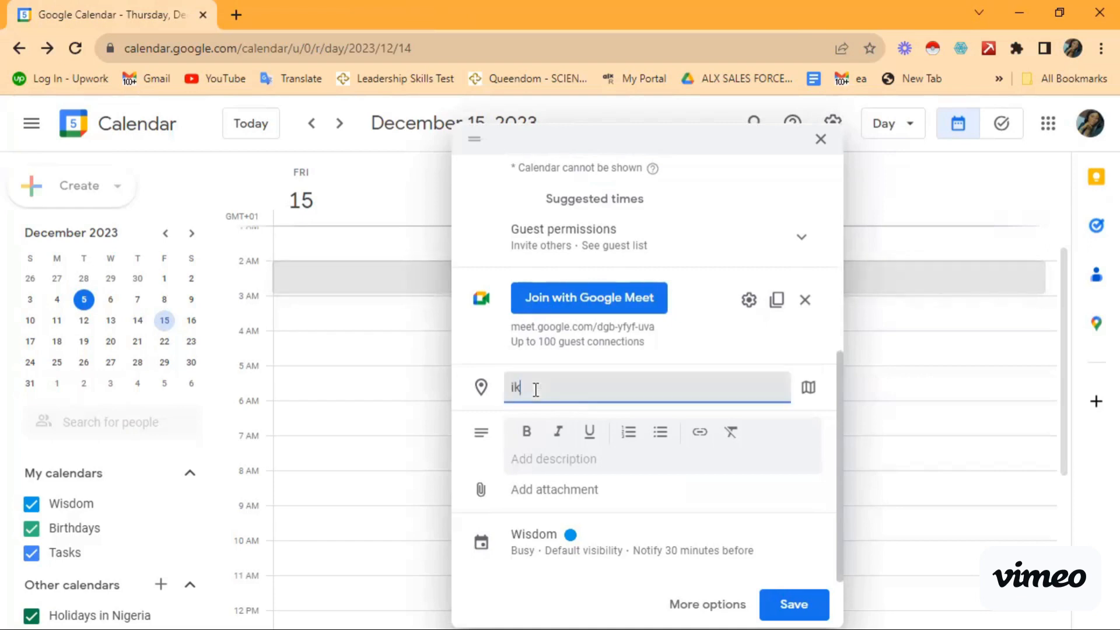
{"action": "type", "text": "eja"}
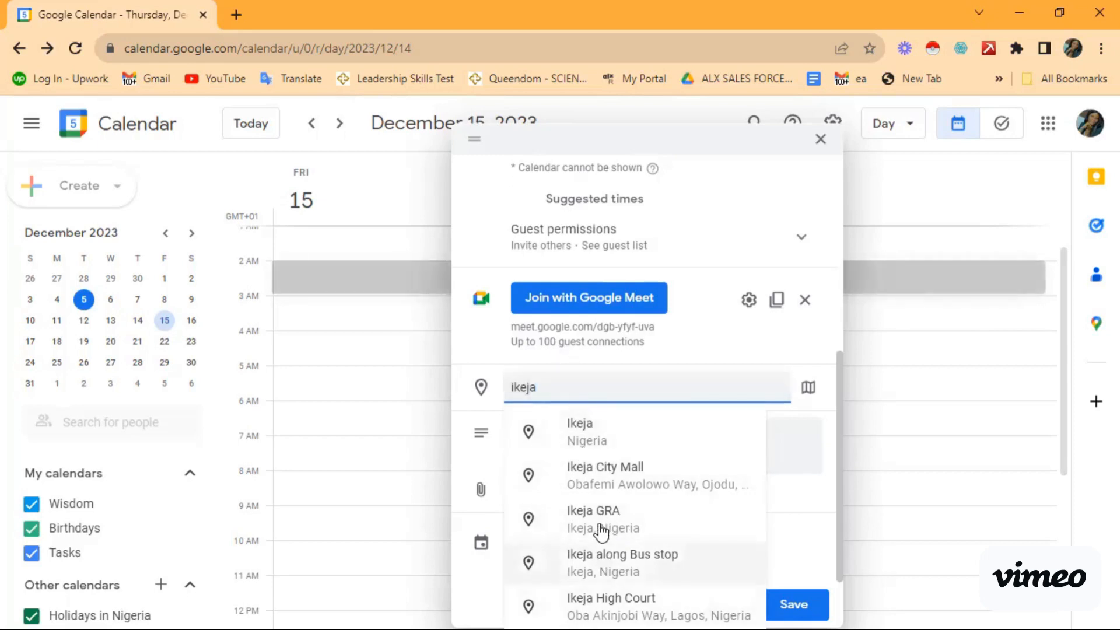
{"action": "left_click", "coordinate": [569, 383]}
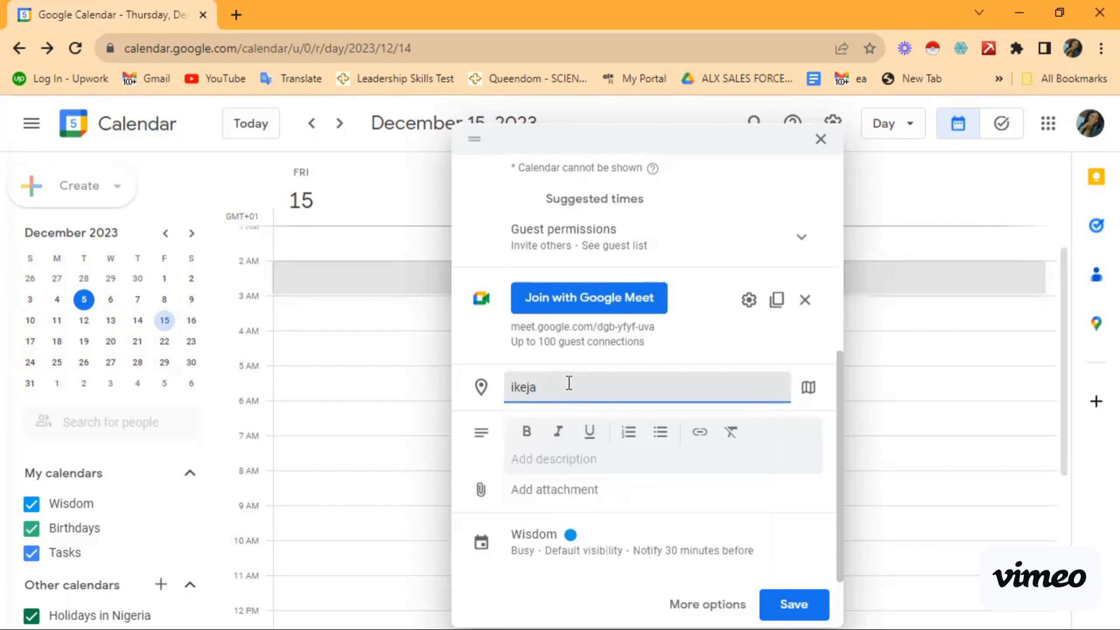
{"action": "key", "text": "BackSpace"}
{"action": "key", "text": "BackSpace"}
{"action": "key", "text": "BackSpace"}
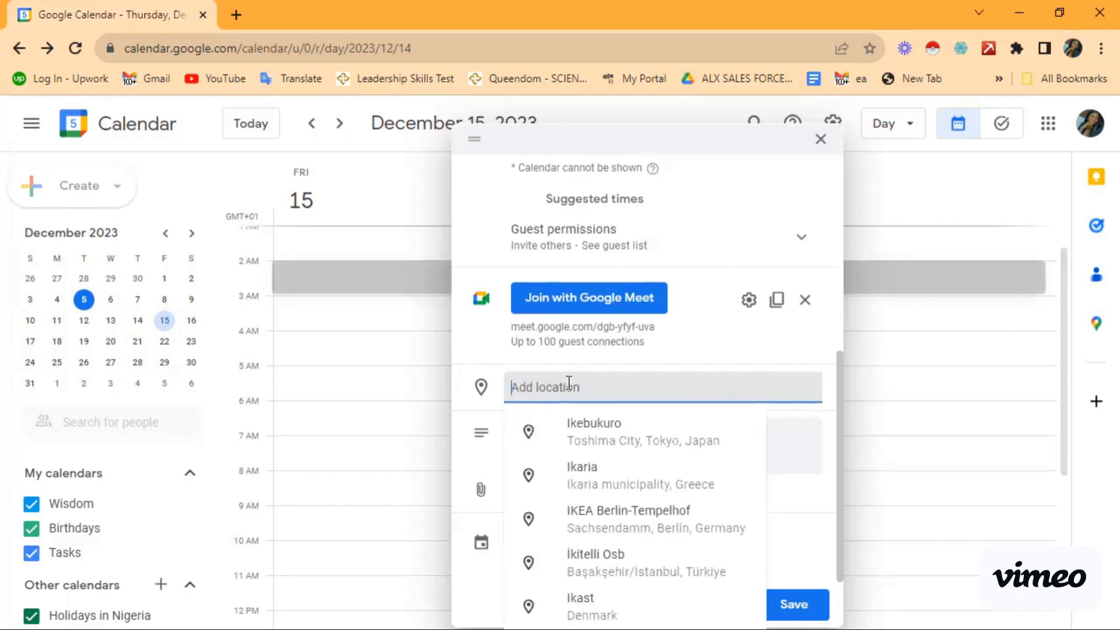
{"action": "left_click", "coordinate": [825, 388]}
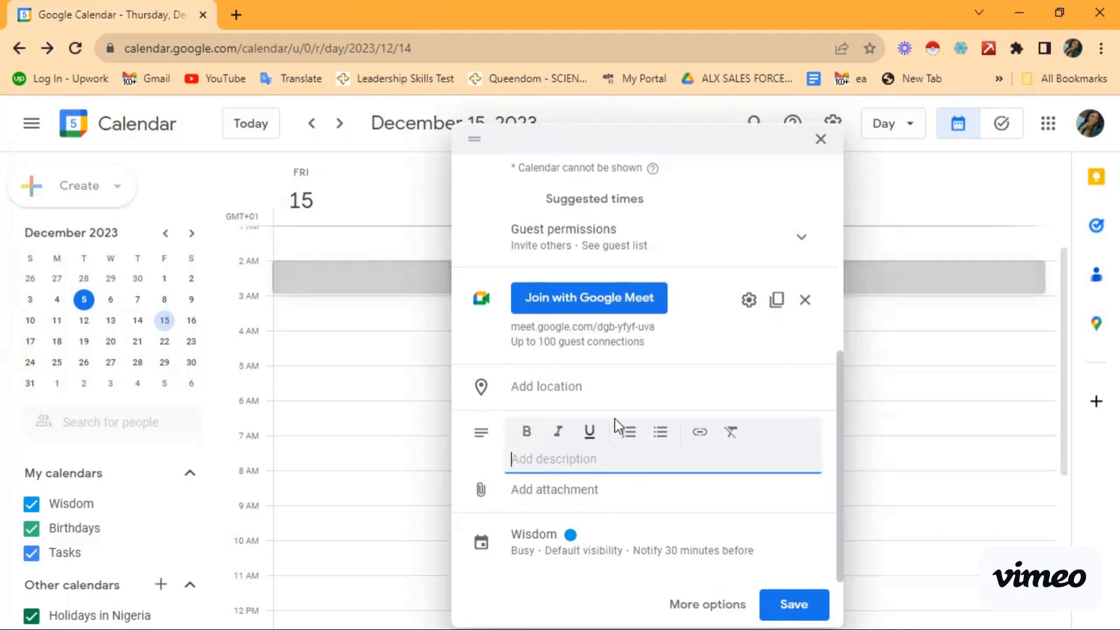
Step: Open the Pick from Google Drive chooser to attach a file to the event
{"action": "left_click", "coordinate": [477, 492]}
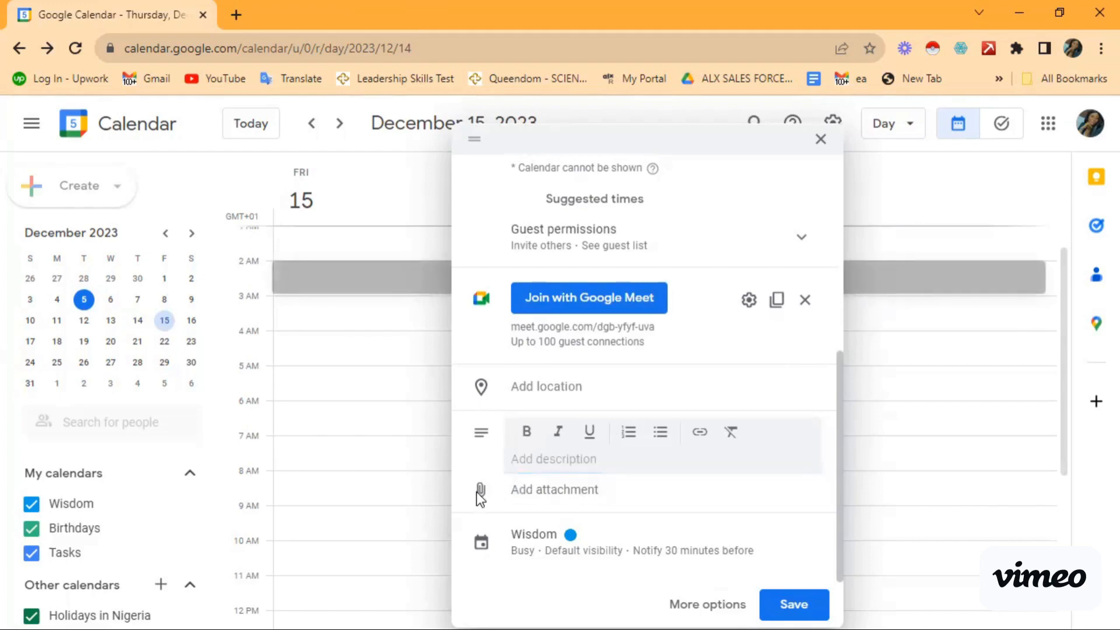
{"action": "left_click", "coordinate": [523, 491]}
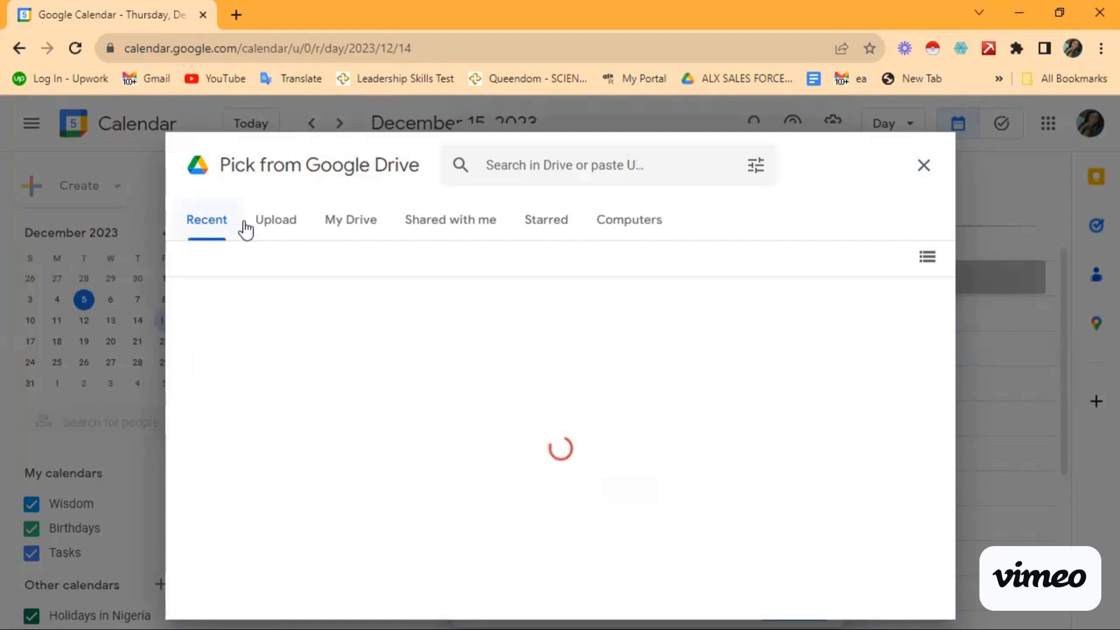
Step: Show the chooser's Upload tab and cancel the Windows Open dialog without picking a file
{"action": "left_click", "coordinate": [285, 234]}
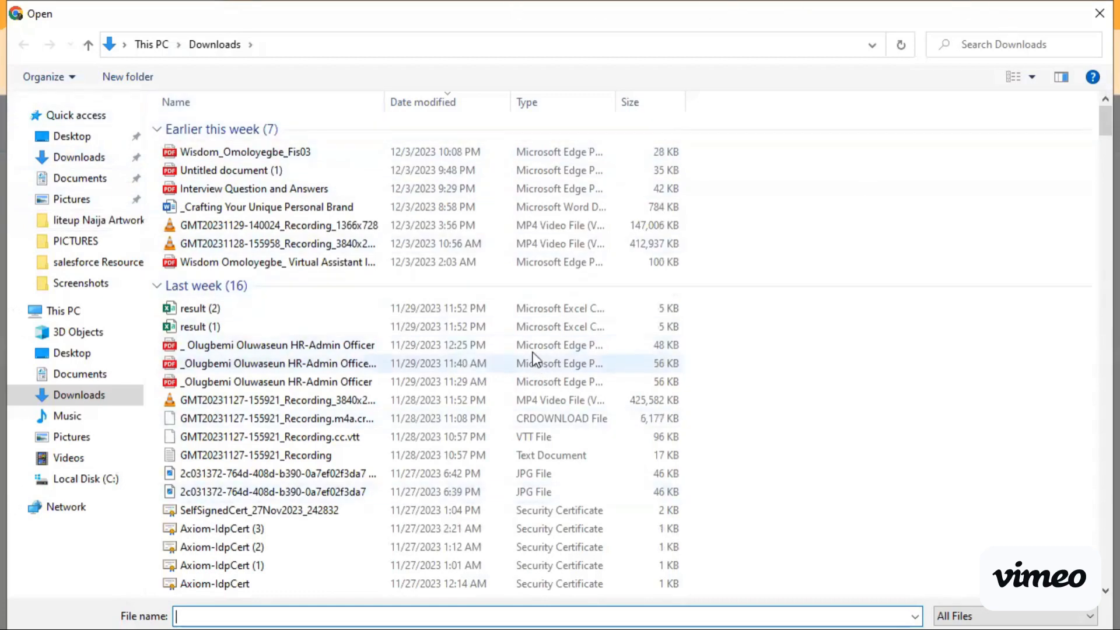
{"action": "left_click", "coordinate": [1095, 8]}
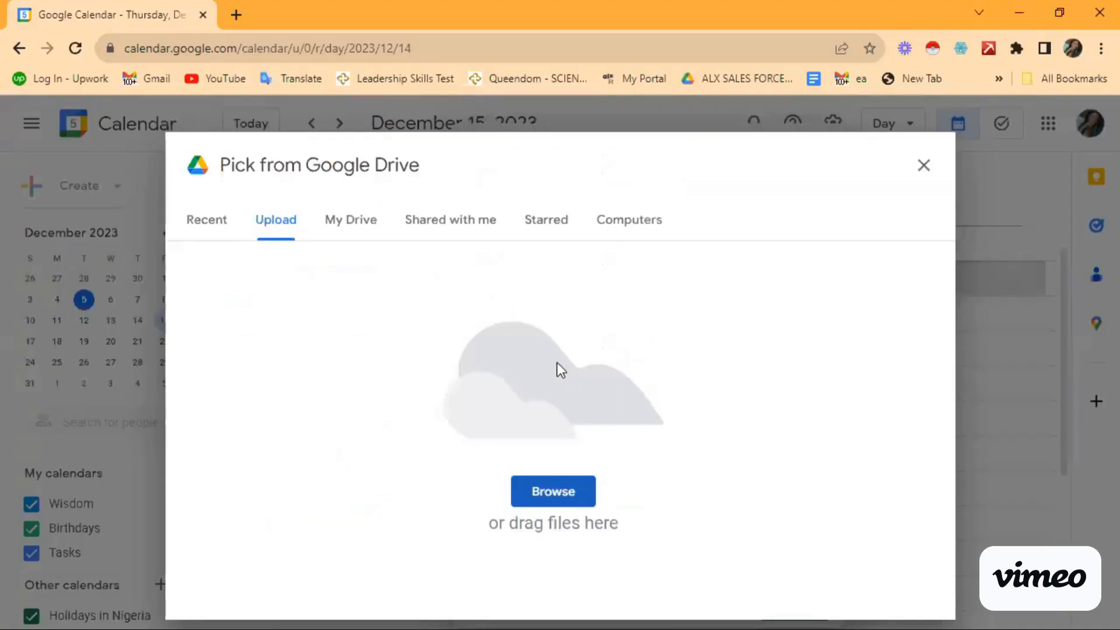
Step: Show the My Drive tab and browse its files, such as Activity Template sheets
{"action": "left_click", "coordinate": [357, 229]}
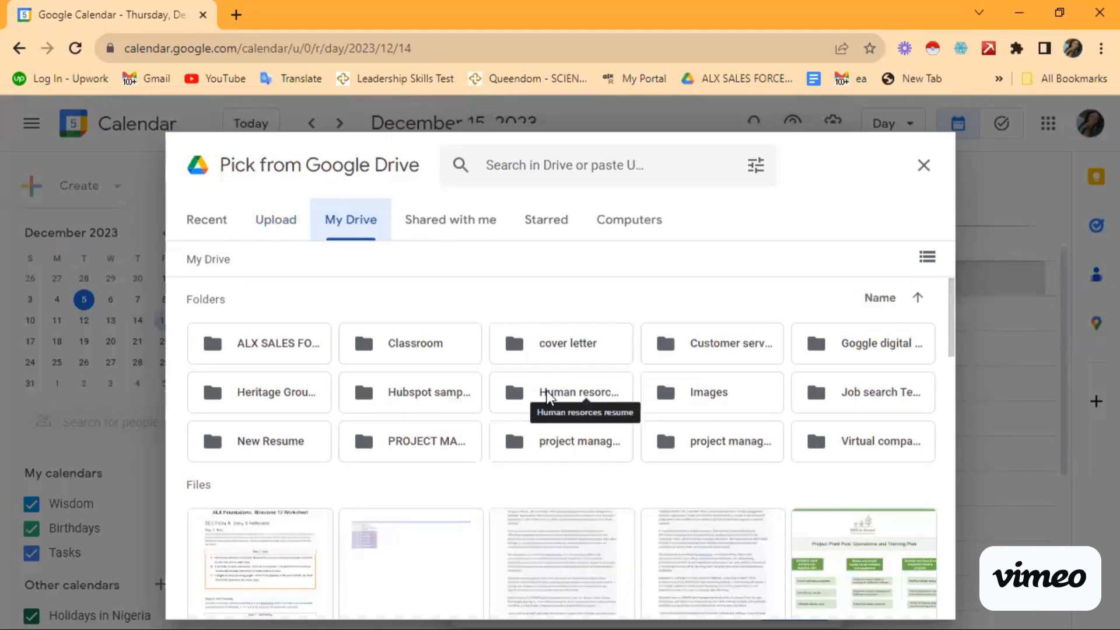
{"action": "scroll", "coordinate": [541, 423], "scroll_direction": "down", "scroll_amount": 4}
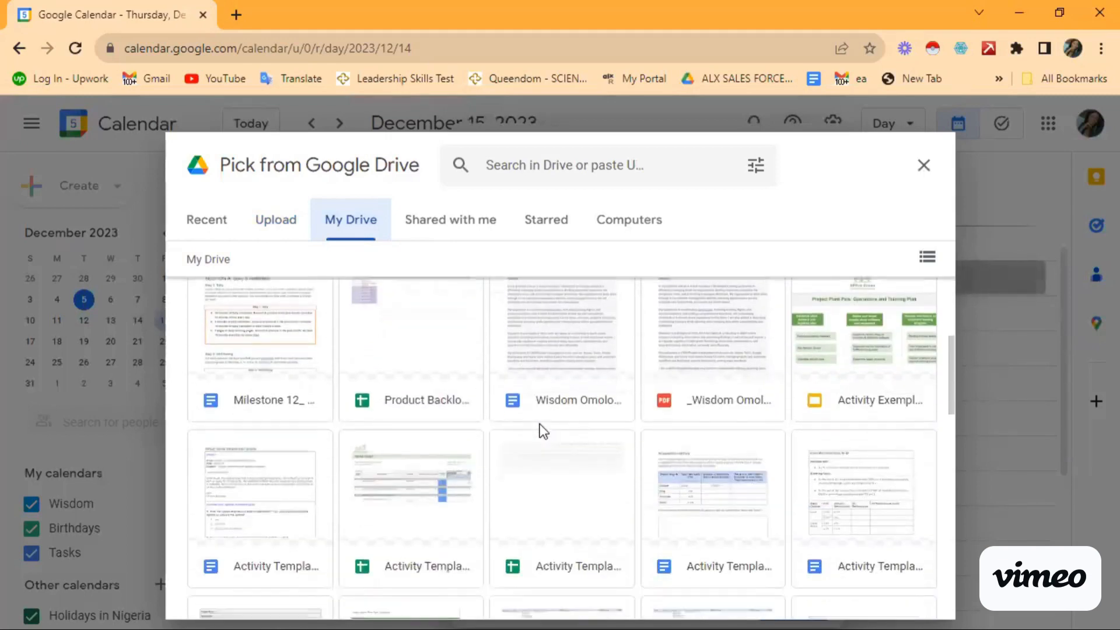
{"action": "scroll", "coordinate": [542, 431], "scroll_direction": "down", "scroll_amount": 3}
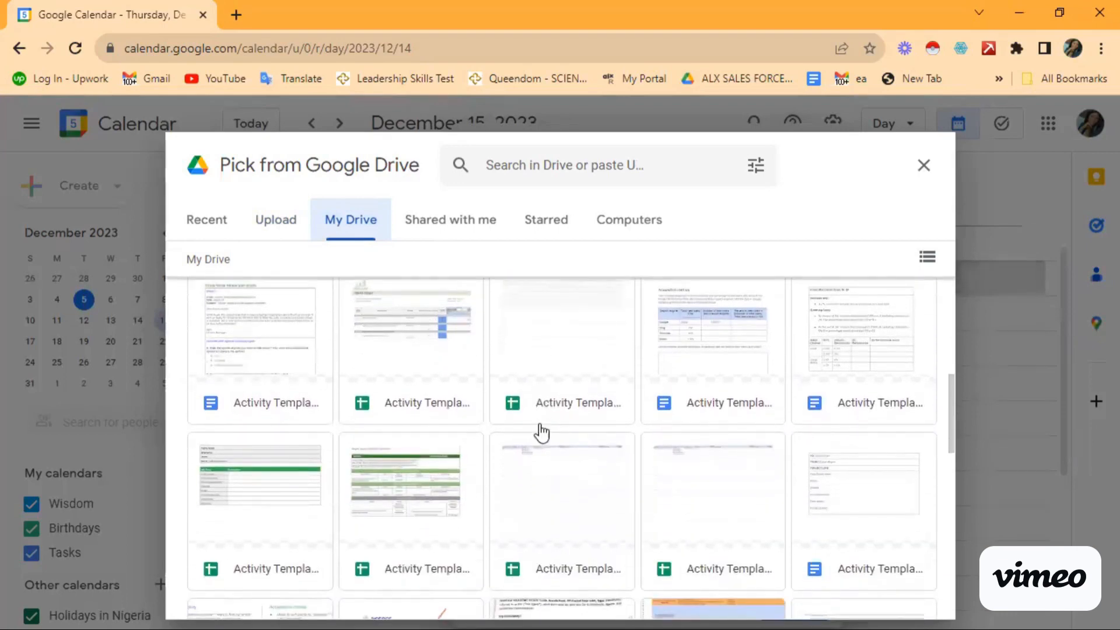
{"action": "scroll", "coordinate": [542, 432], "scroll_direction": "down", "scroll_amount": 10}
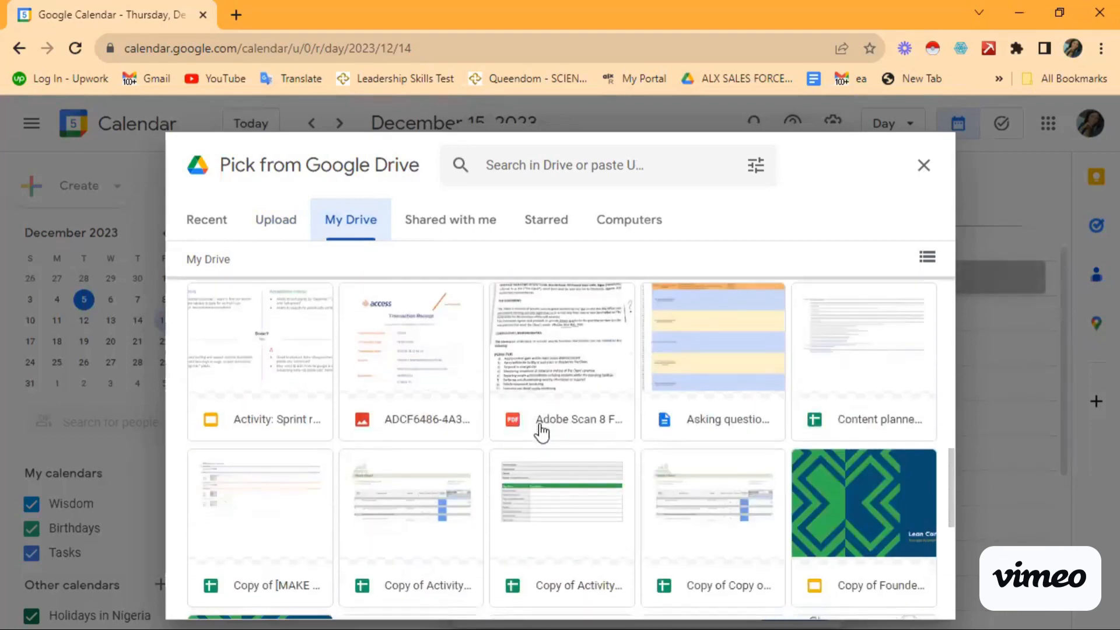
{"action": "scroll", "coordinate": [542, 432], "scroll_direction": "down", "scroll_amount": 7}
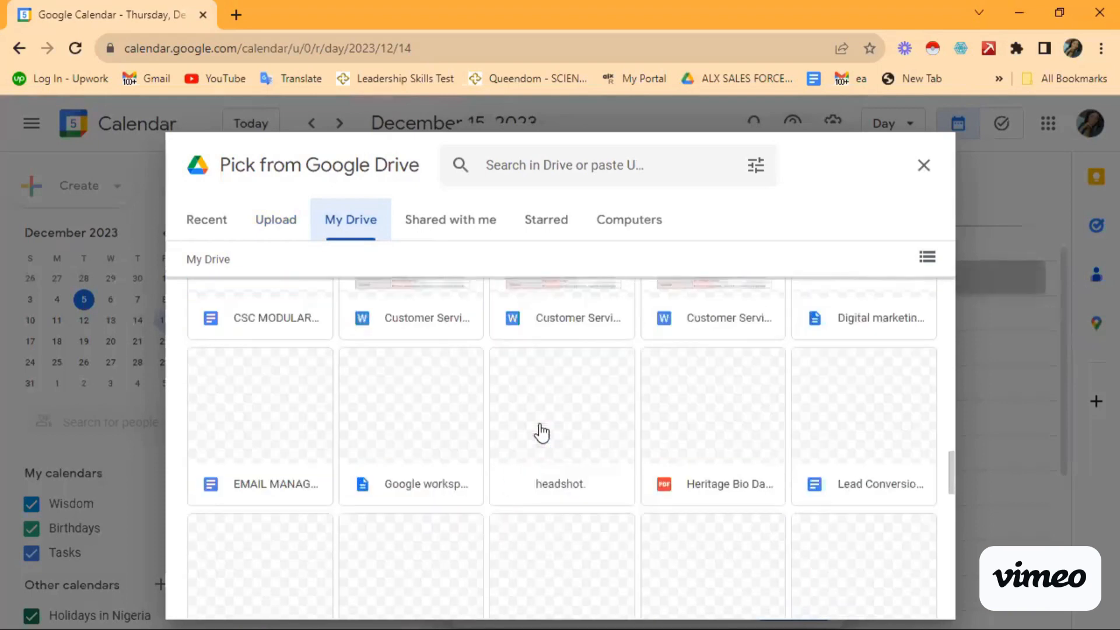
{"action": "scroll", "coordinate": [541, 432], "scroll_direction": "down", "scroll_amount": 8}
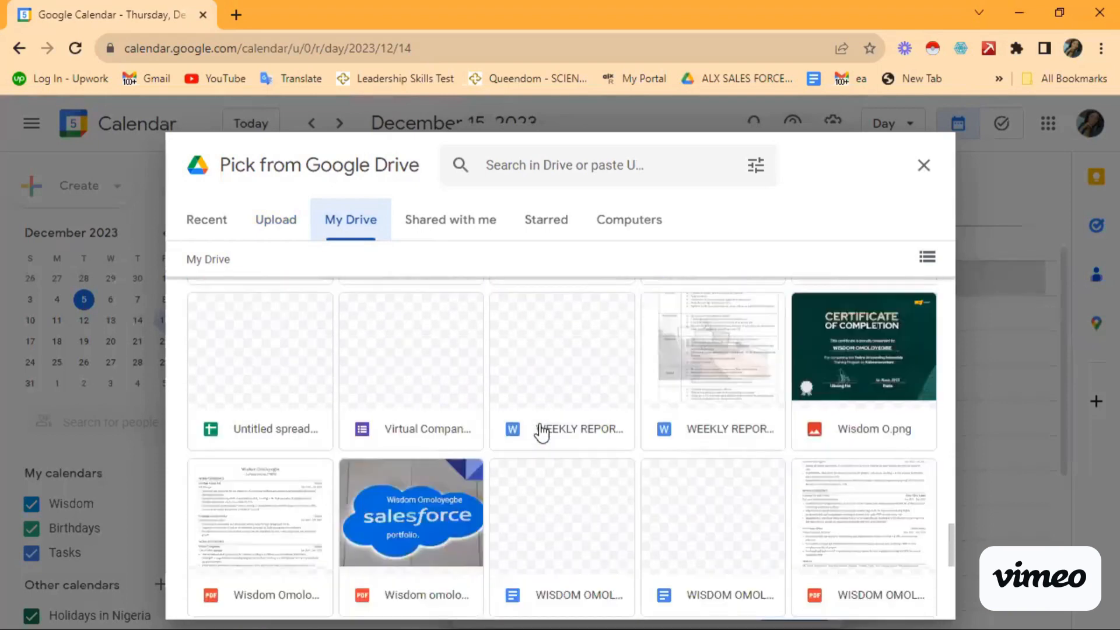
{"action": "scroll", "coordinate": [541, 432], "scroll_direction": "down", "scroll_amount": 1}
{"action": "scroll", "coordinate": [542, 431], "scroll_direction": "down", "scroll_amount": 5}
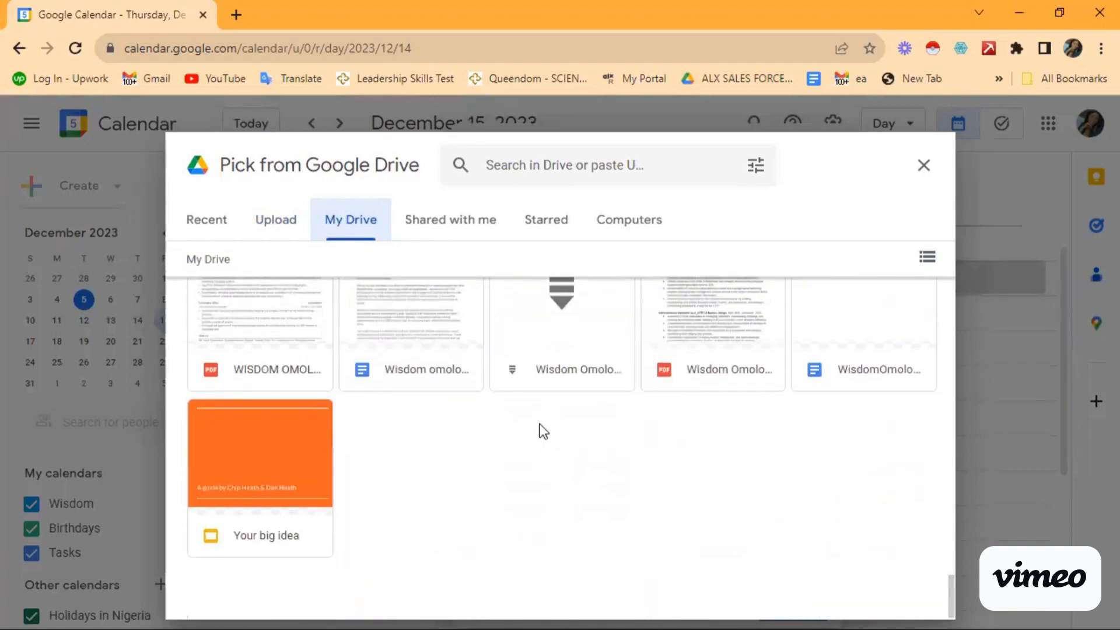
{"action": "scroll", "coordinate": [543, 430], "scroll_direction": "up", "scroll_amount": 15}
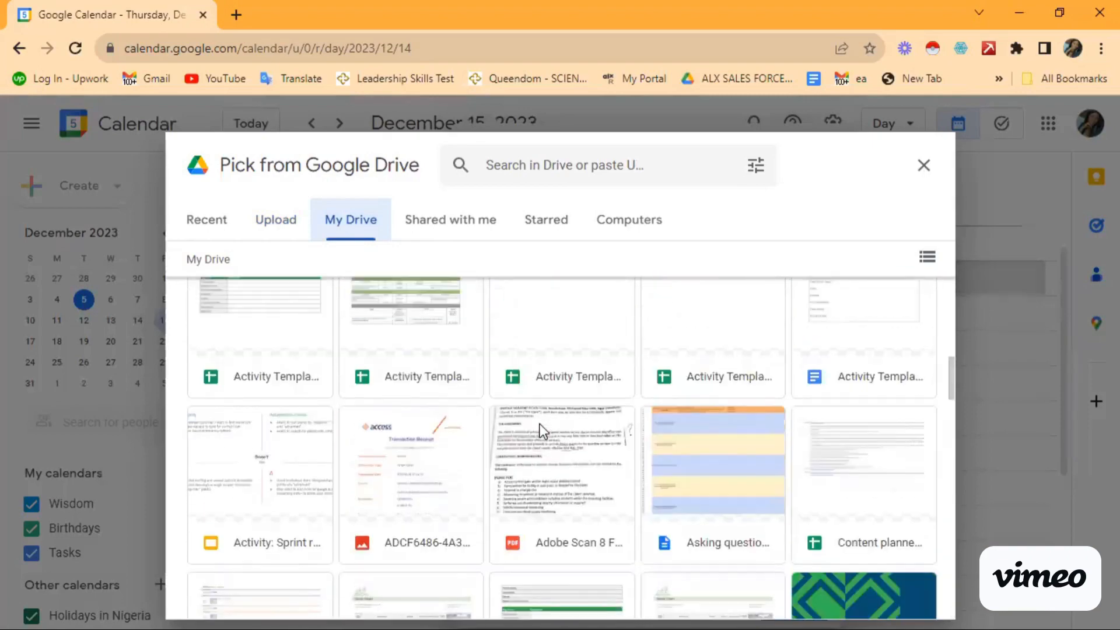
{"action": "scroll", "coordinate": [540, 424], "scroll_direction": "up", "scroll_amount": 5}
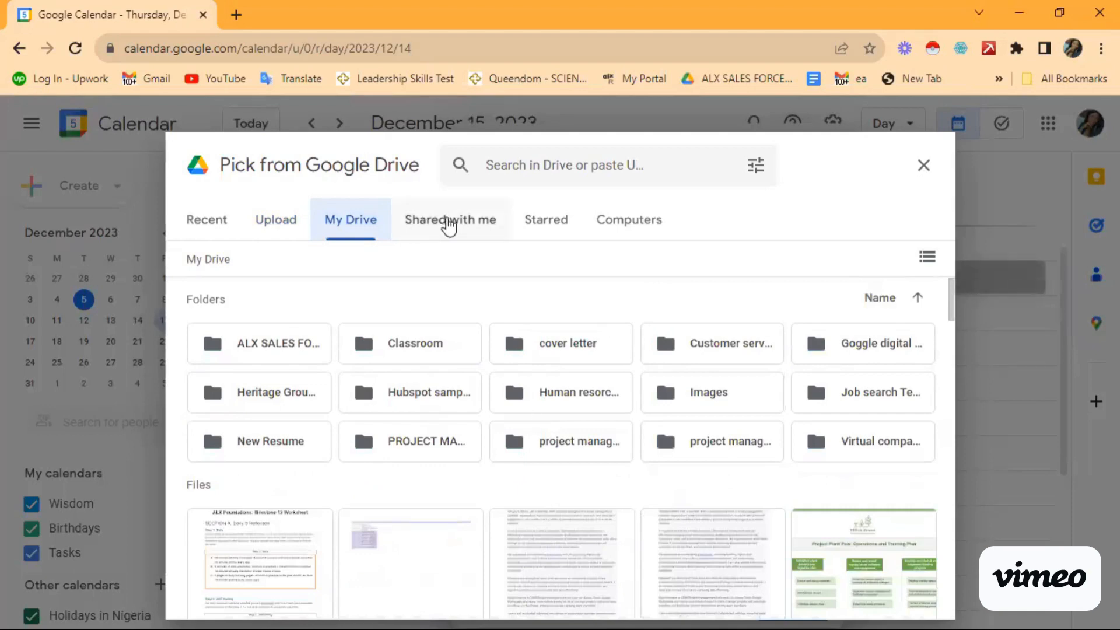
{"action": "left_click", "coordinate": [448, 226]}
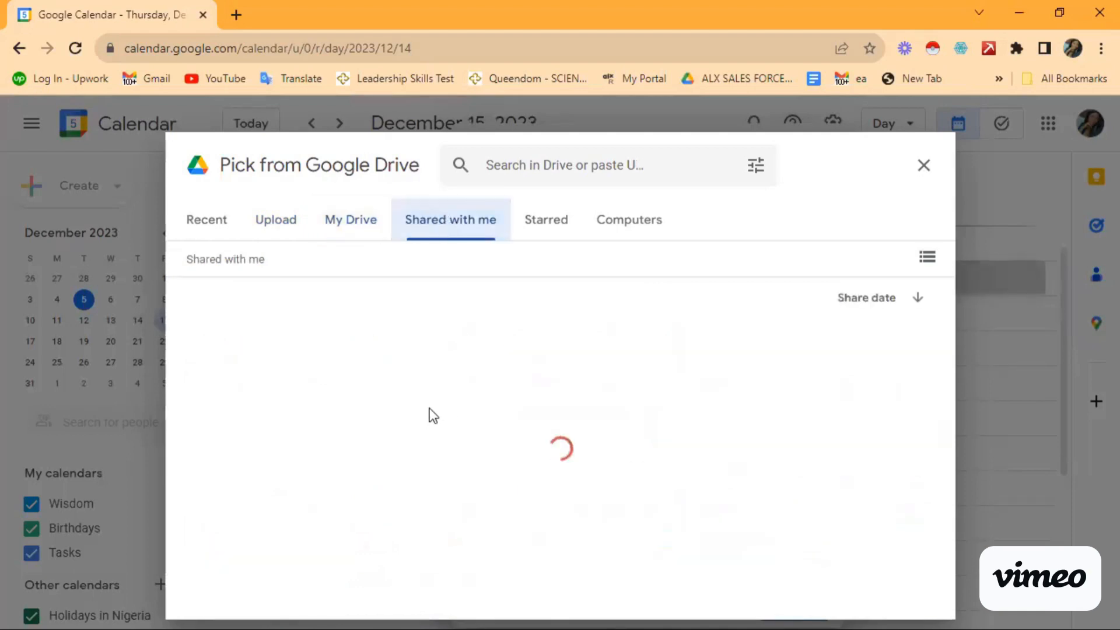
{"action": "scroll", "coordinate": [446, 443], "scroll_direction": "down", "scroll_amount": 3}
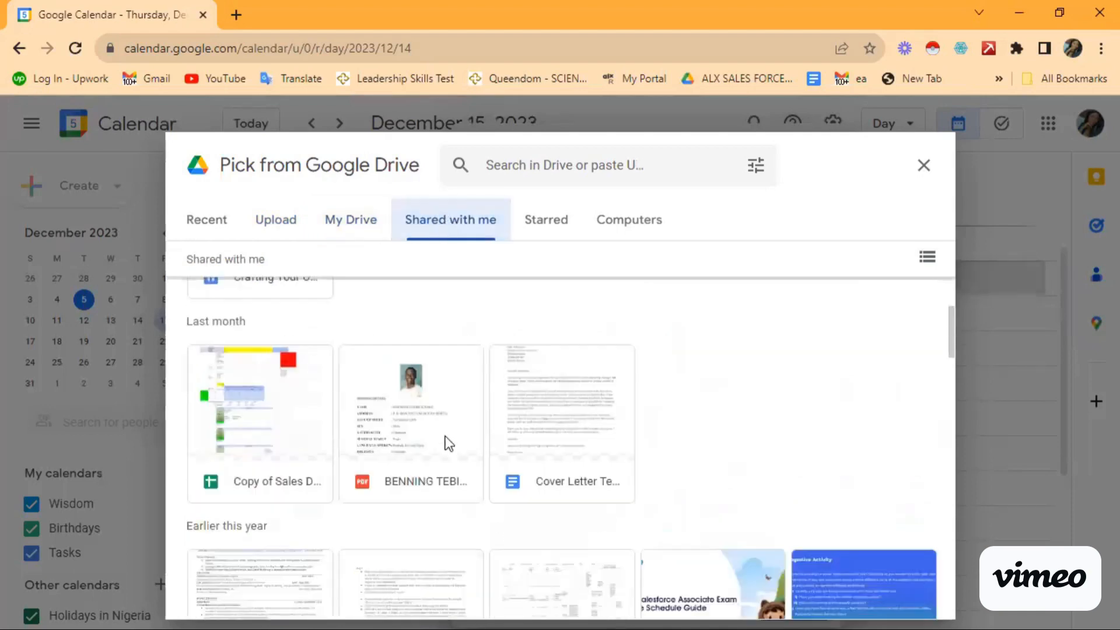
{"action": "scroll", "coordinate": [448, 444], "scroll_direction": "down", "scroll_amount": 5}
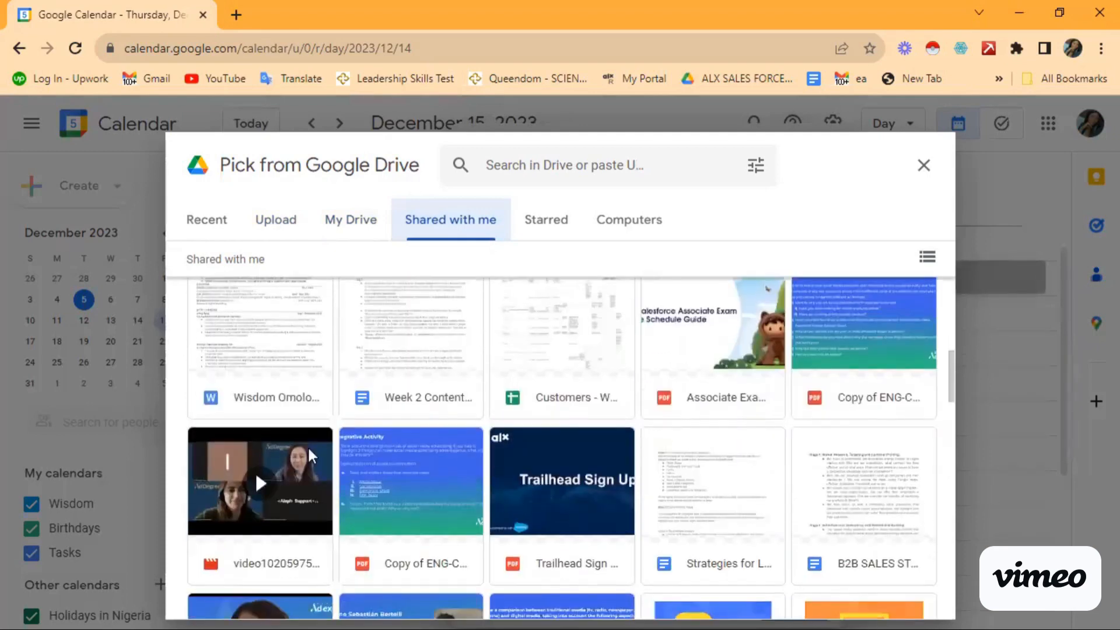
{"action": "scroll", "coordinate": [570, 444], "scroll_direction": "down", "scroll_amount": 3}
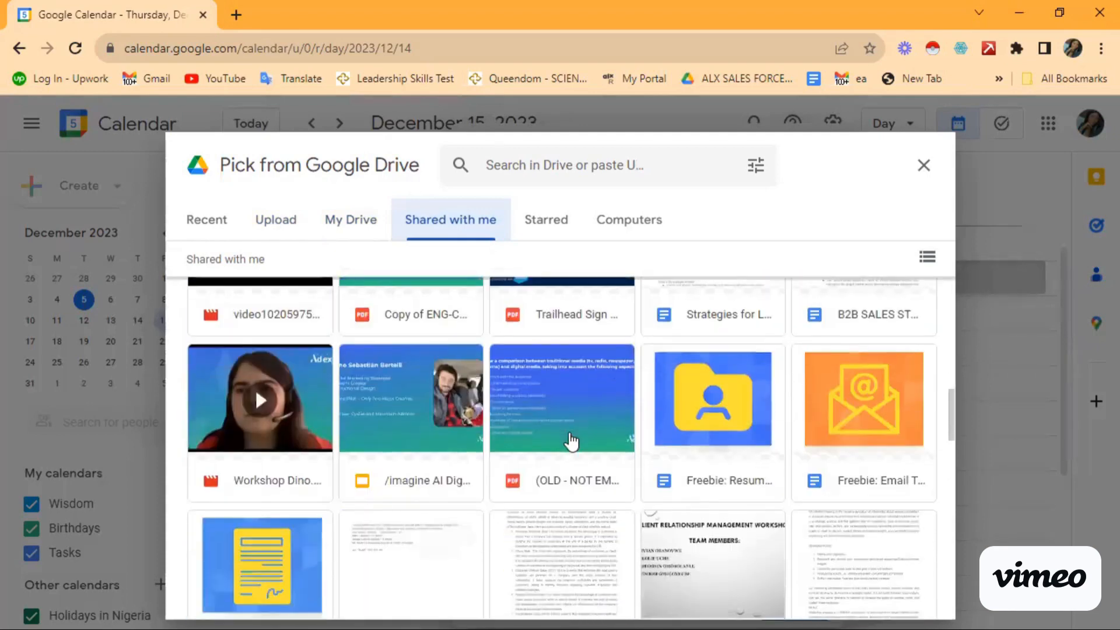
{"action": "scroll", "coordinate": [571, 442], "scroll_direction": "down", "scroll_amount": 8}
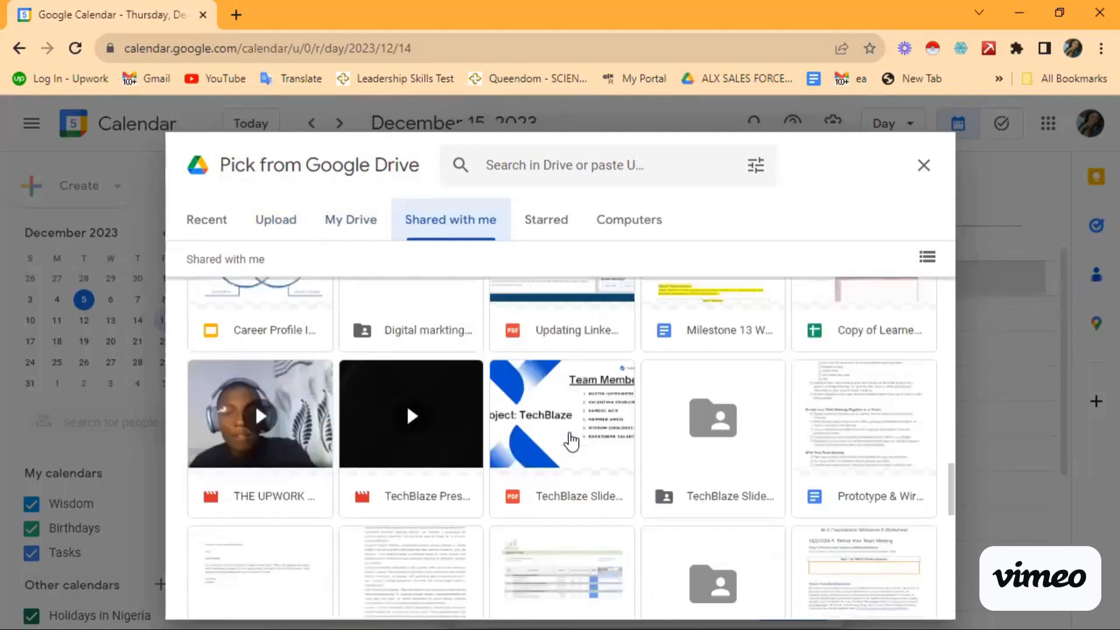
{"action": "scroll", "coordinate": [571, 442], "scroll_direction": "down", "scroll_amount": 6}
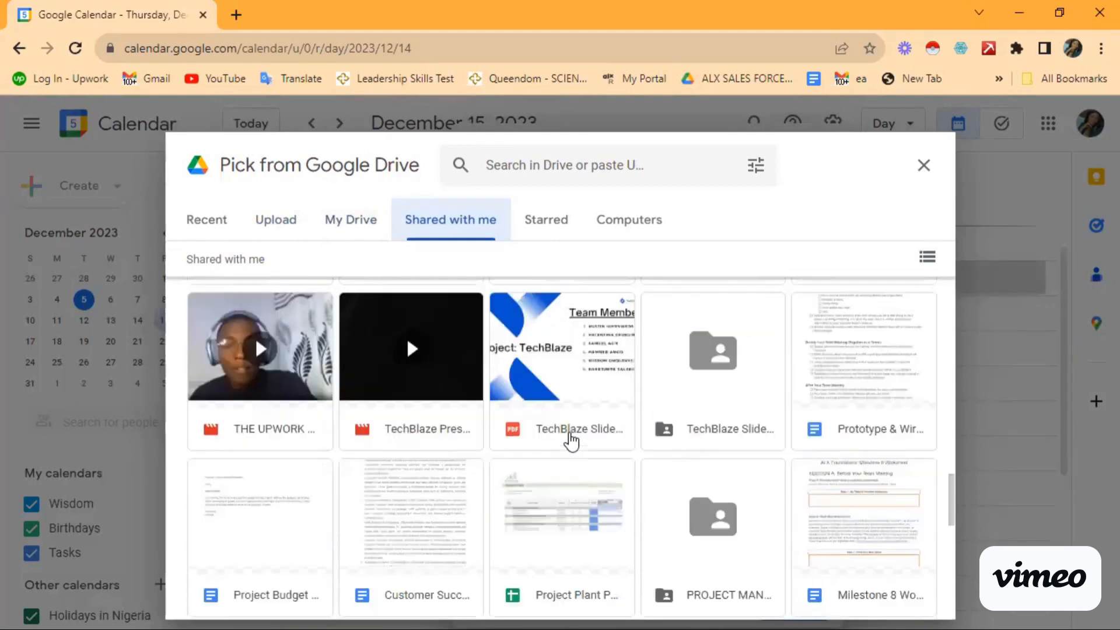
{"action": "scroll", "coordinate": [571, 441], "scroll_direction": "down", "scroll_amount": 5}
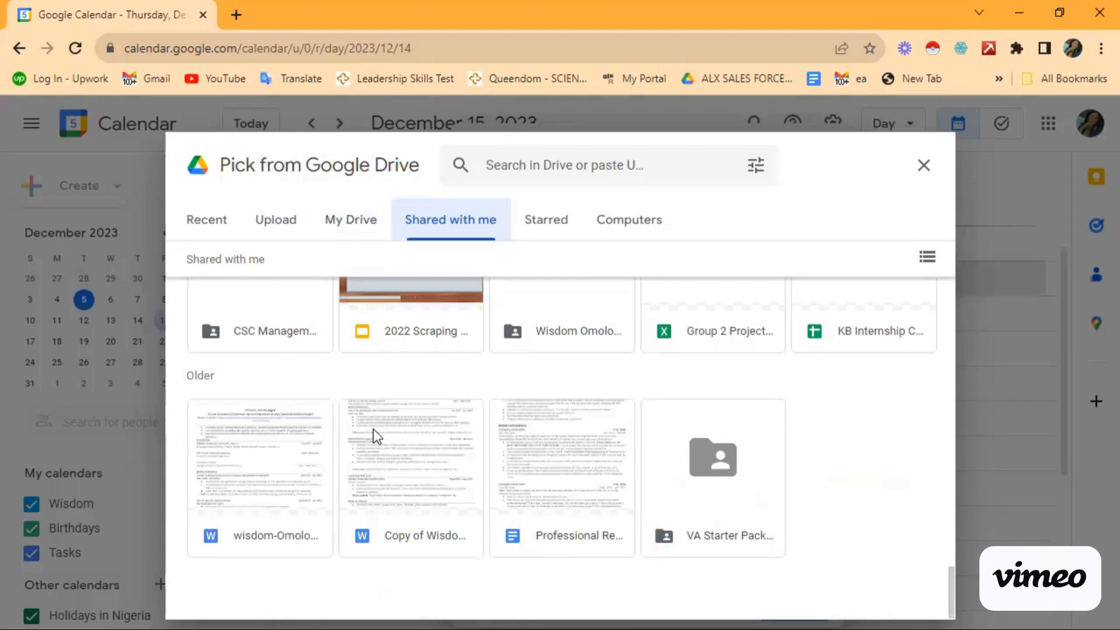
Step: Close the Drive picker and expand event settings, toggling availability to Free then back to Busy
{"action": "left_click", "coordinate": [923, 174]}
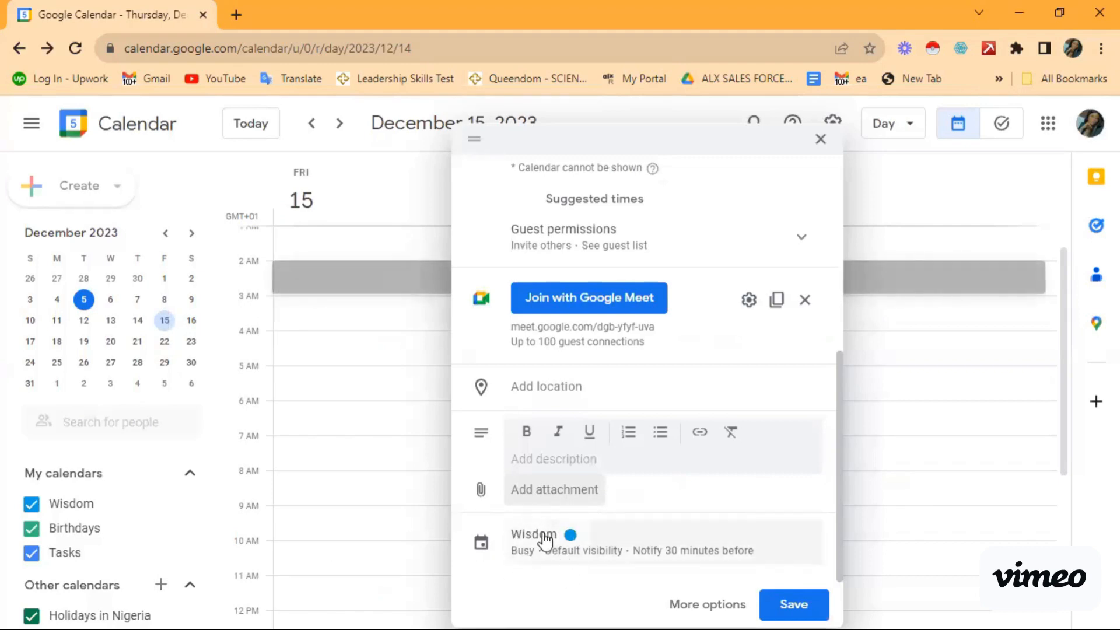
{"action": "left_click", "coordinate": [524, 563]}
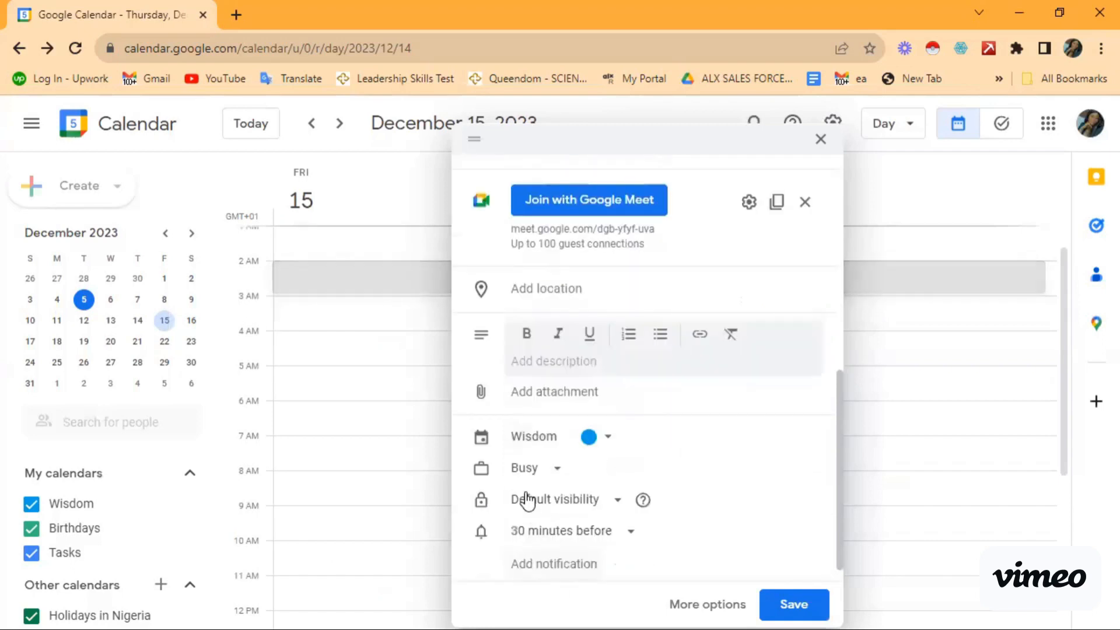
{"action": "left_click", "coordinate": [558, 474]}
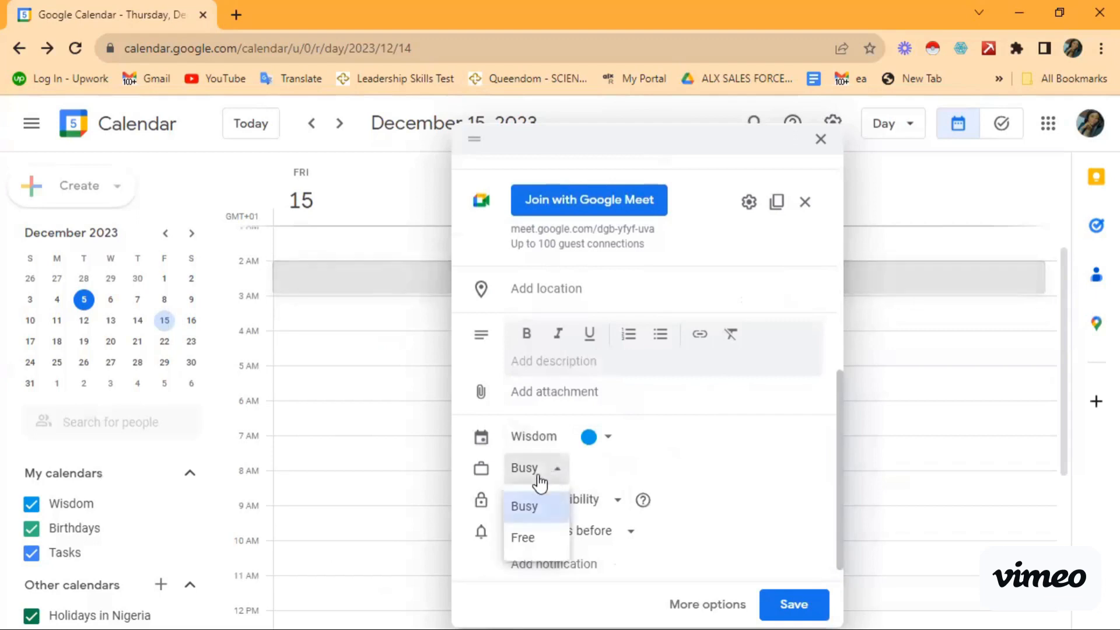
{"action": "left_click", "coordinate": [522, 540]}
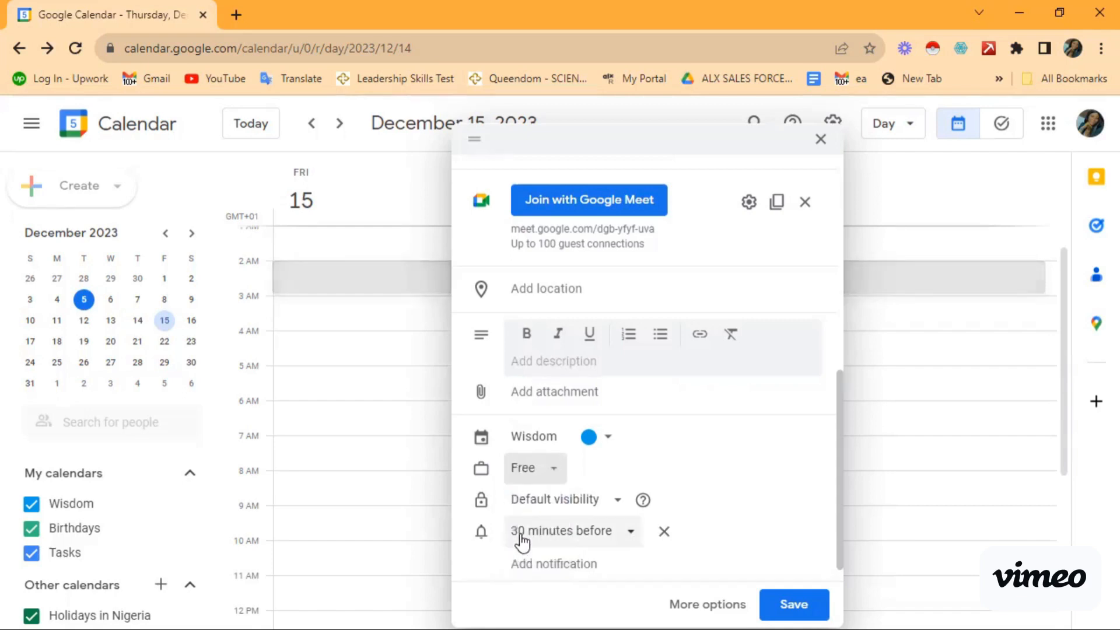
{"action": "left_click", "coordinate": [546, 475]}
{"action": "left_click", "coordinate": [524, 507]}
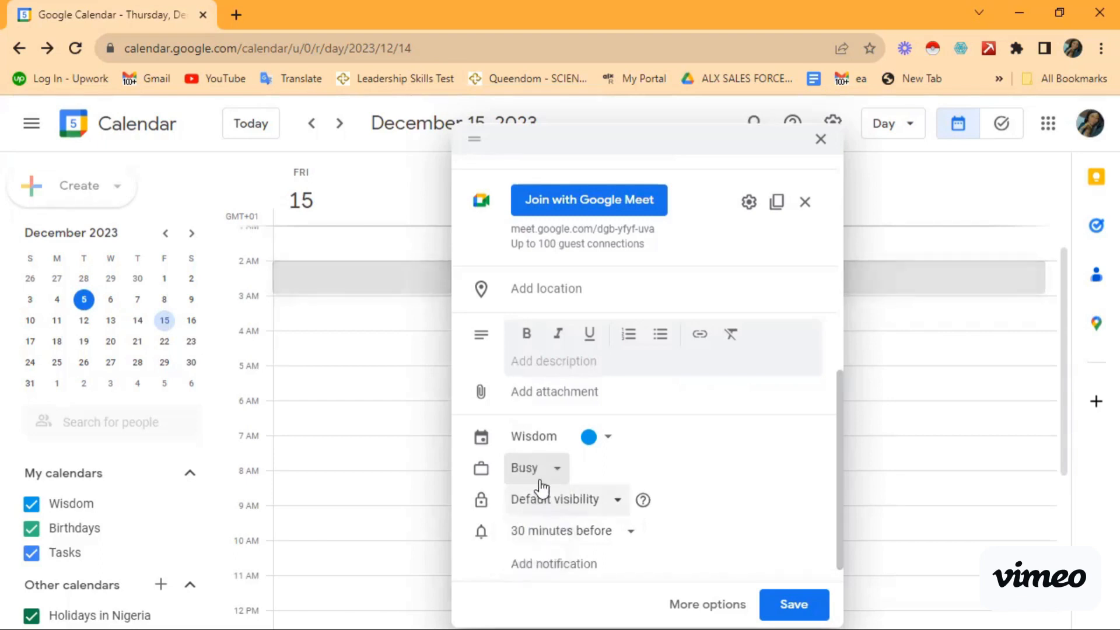
Step: Pick Tangerine from the event colour palette next to the calendar name
{"action": "left_click", "coordinate": [590, 438]}
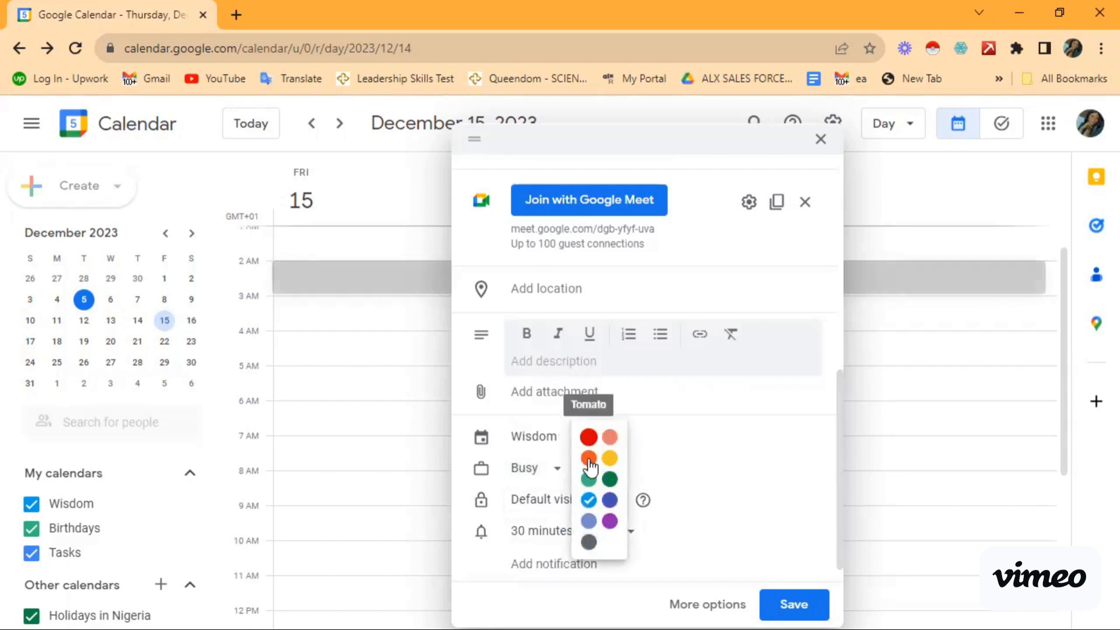
{"action": "left_click", "coordinate": [592, 459]}
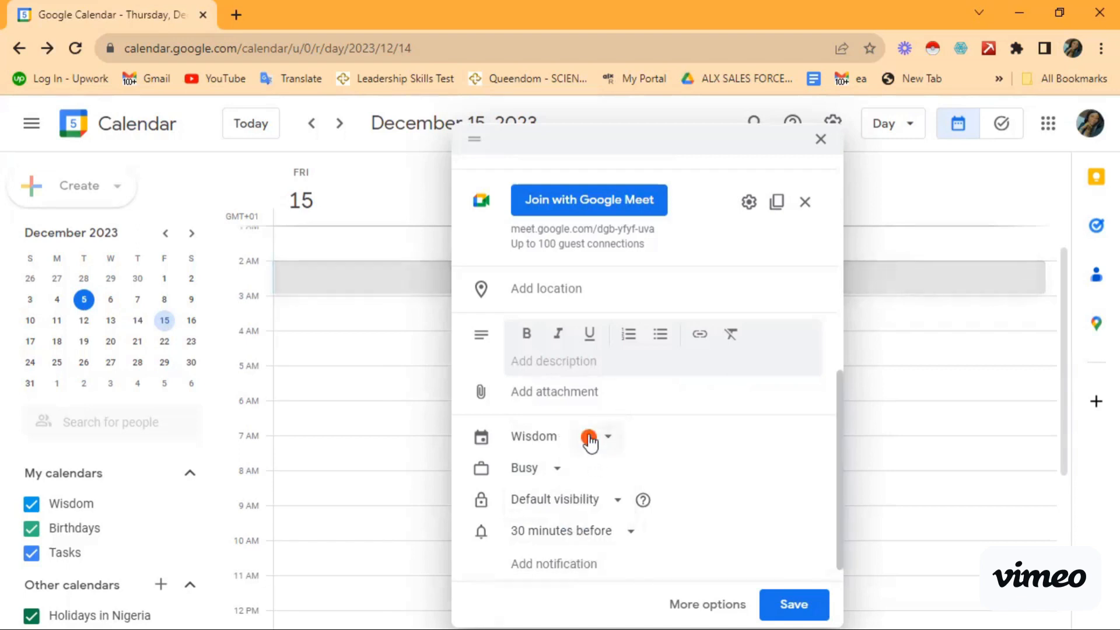
{"action": "left_click", "coordinate": [589, 446]}
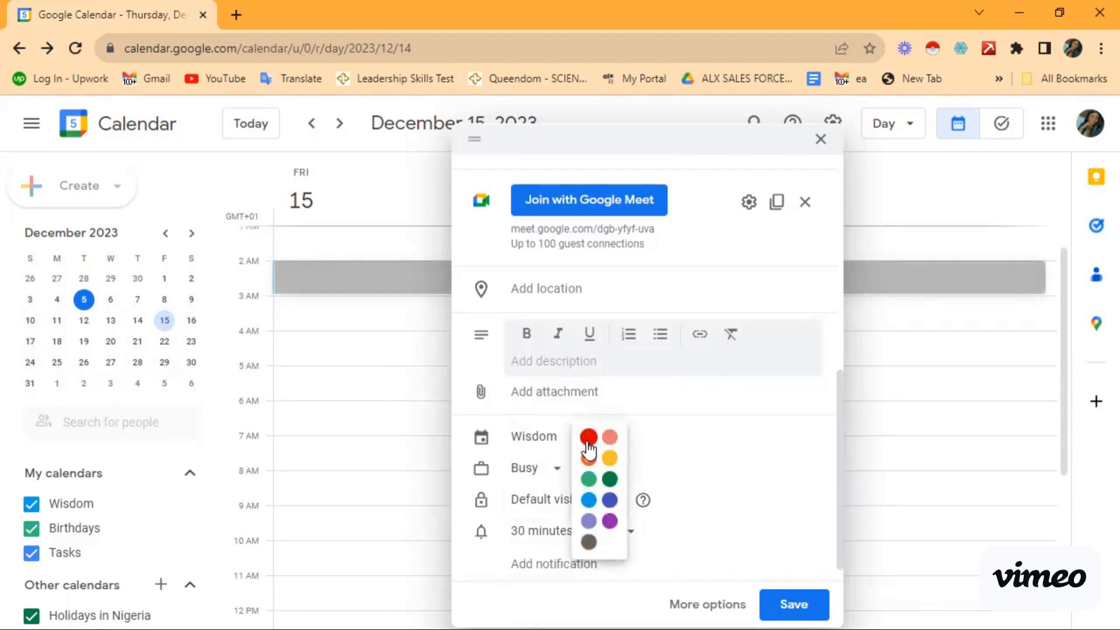
{"action": "left_click", "coordinate": [590, 462]}
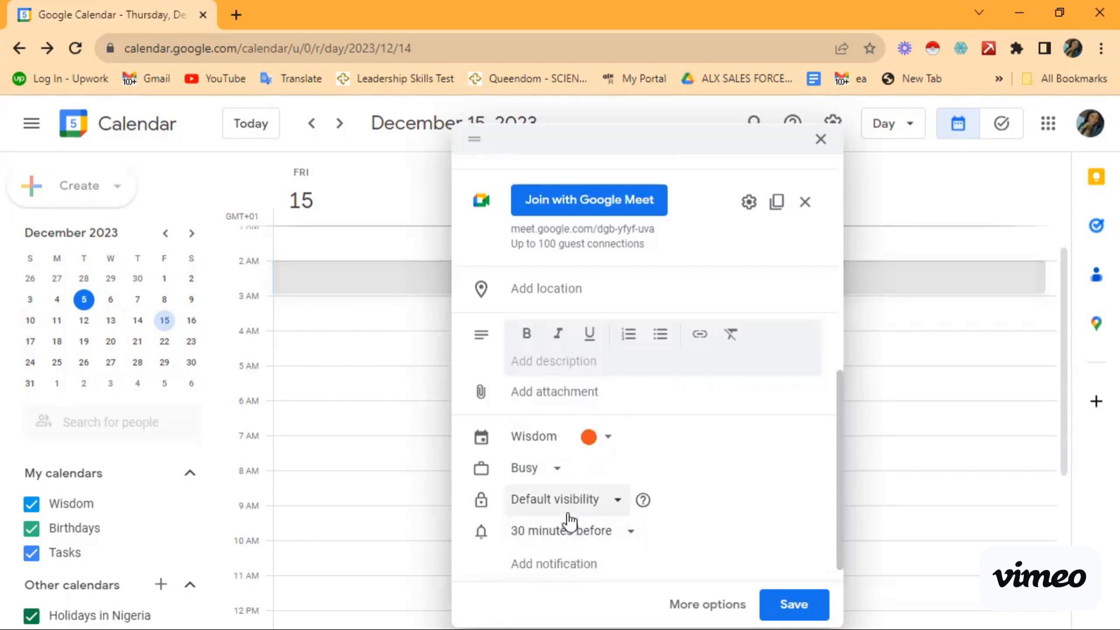
Step: Leave visibility at Default and open the '30 minutes before' notification choices
{"action": "left_click", "coordinate": [614, 508]}
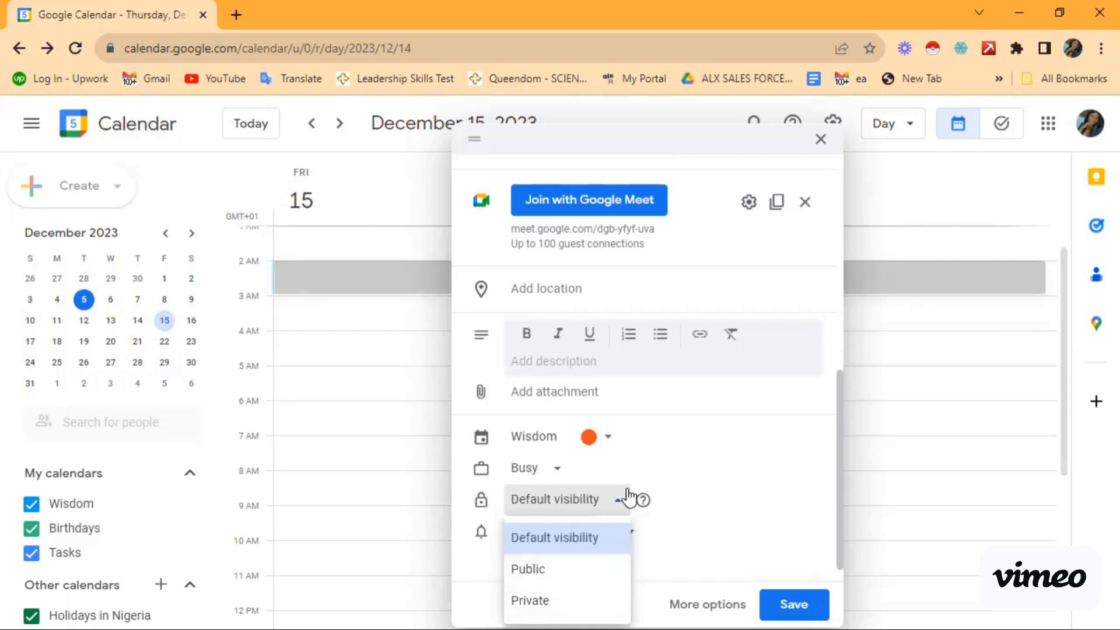
{"action": "left_click", "coordinate": [614, 506]}
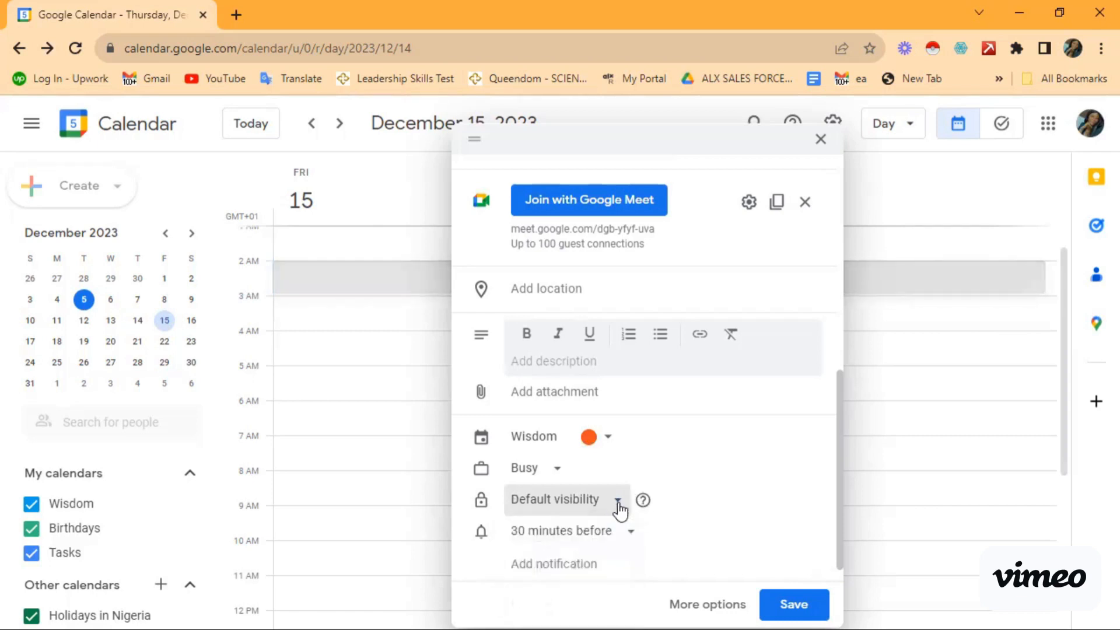
{"action": "left_click", "coordinate": [632, 534]}
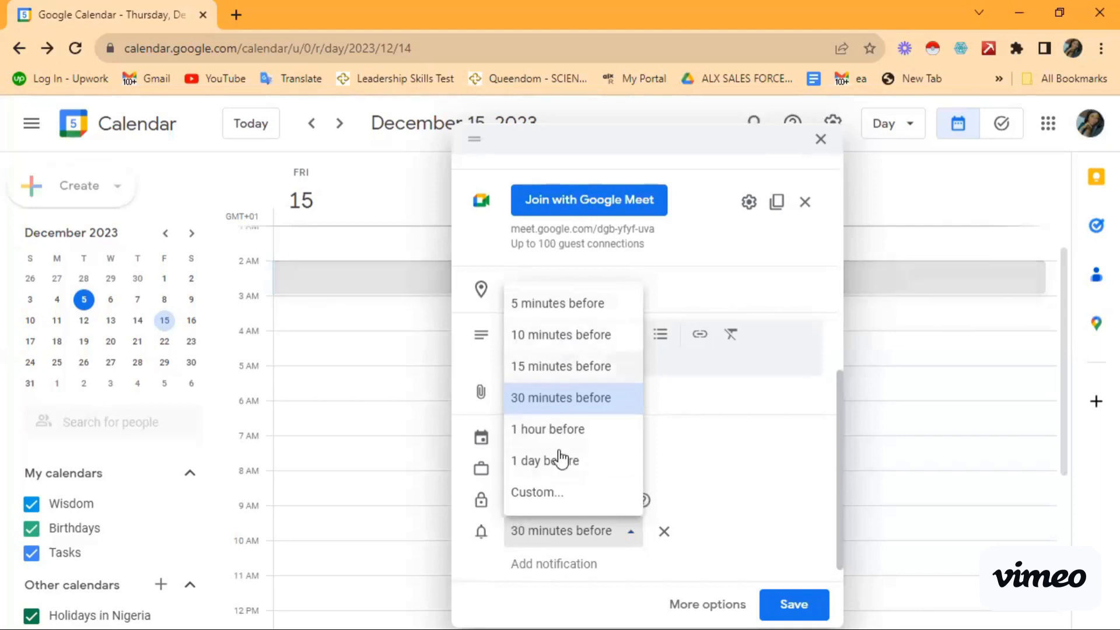
{"action": "left_click", "coordinate": [548, 503]}
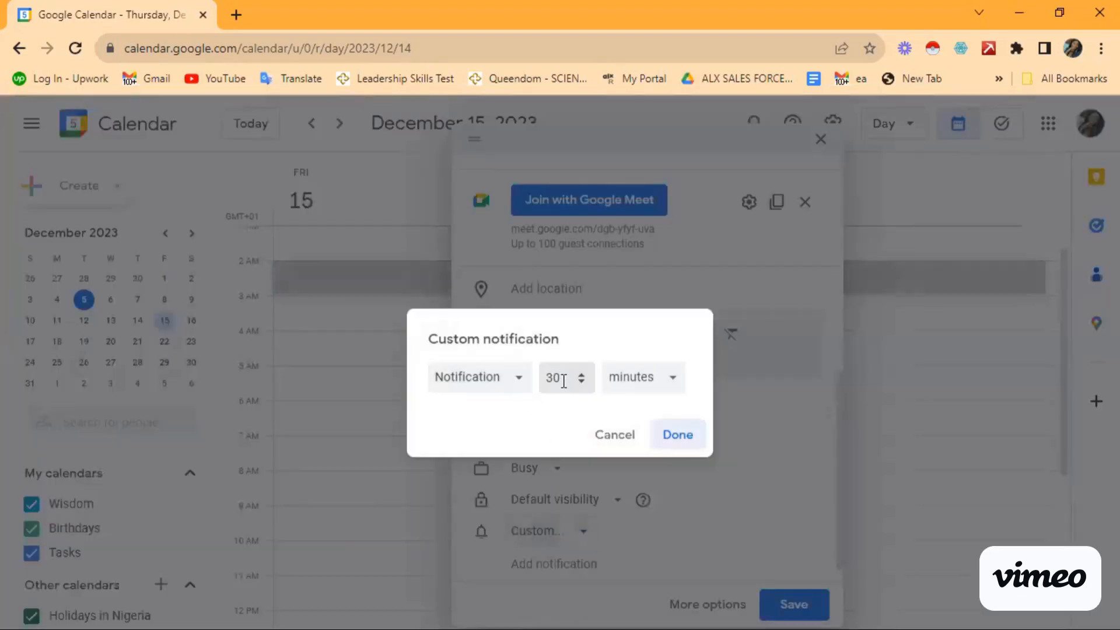
{"action": "left_click", "coordinate": [563, 381]}
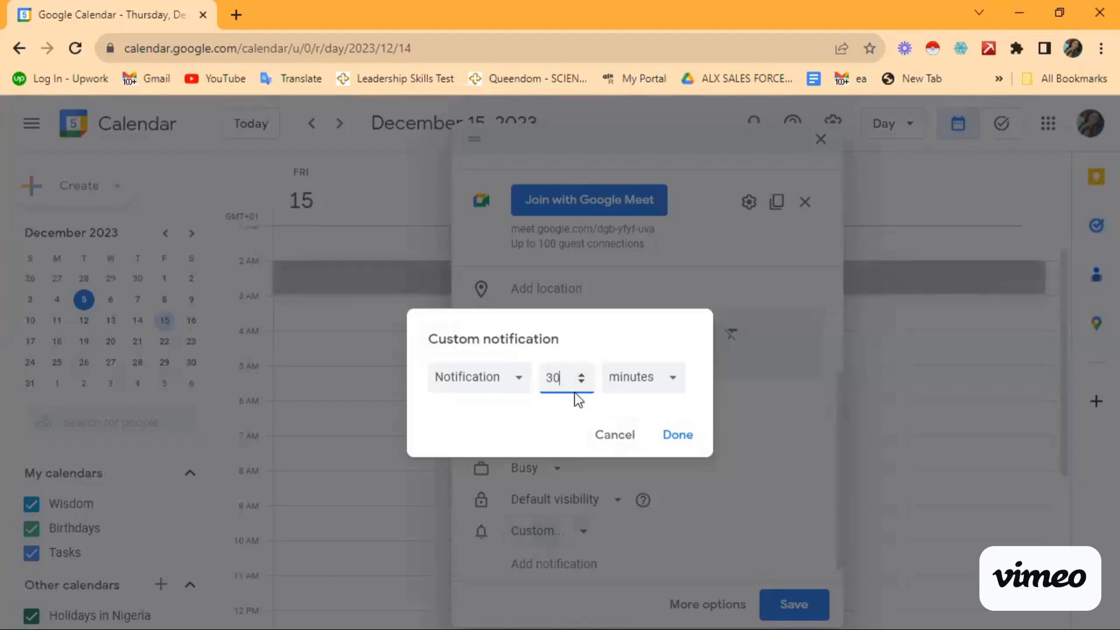
{"action": "left_click", "coordinate": [612, 435]}
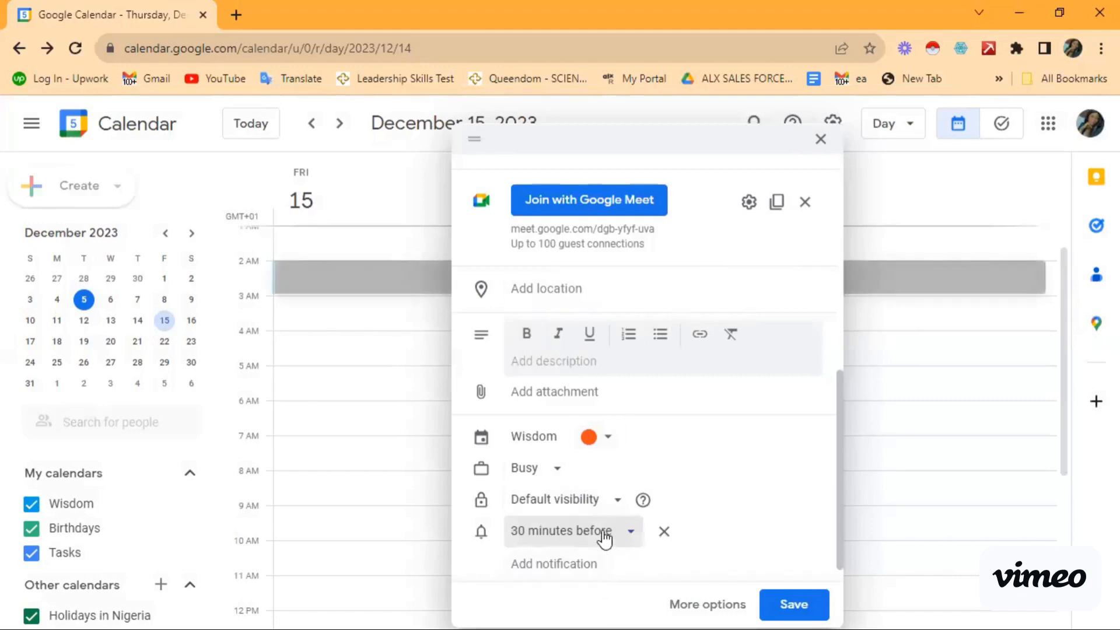
{"action": "left_click", "coordinate": [567, 566]}
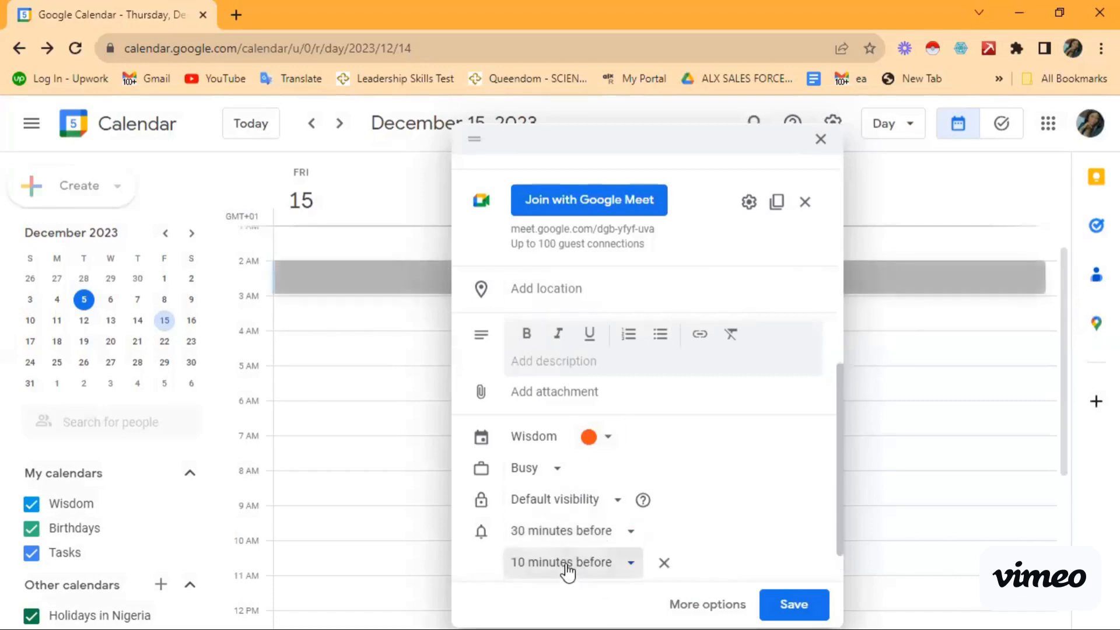
{"action": "left_click", "coordinate": [665, 564]}
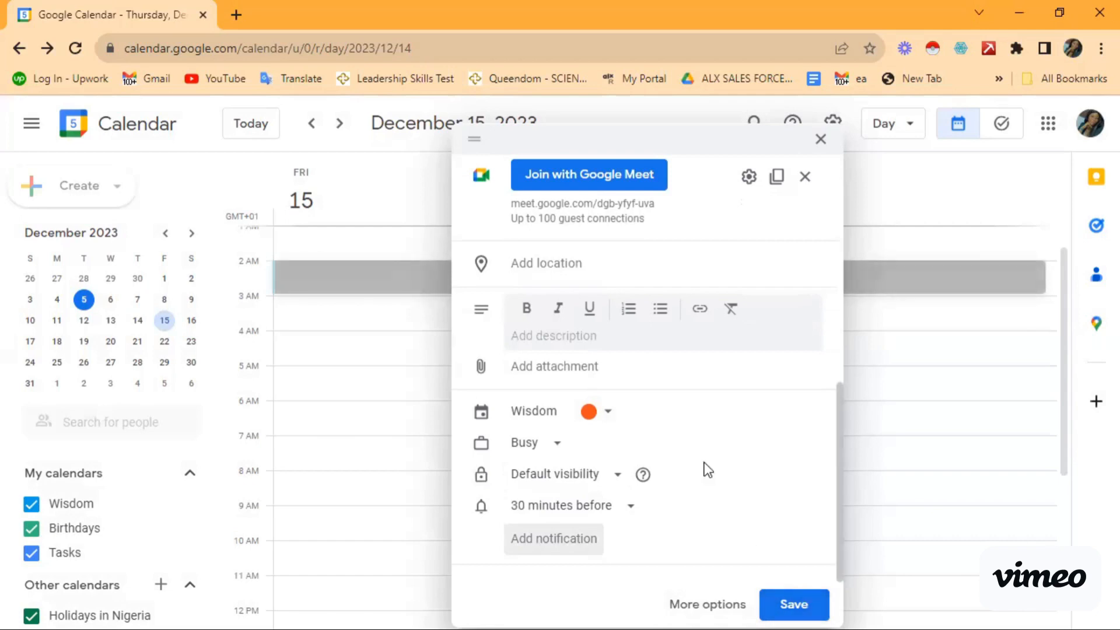
{"action": "scroll", "coordinate": [698, 444], "scroll_direction": "up", "scroll_amount": 3}
{"action": "scroll", "coordinate": [698, 444], "scroll_direction": "down", "scroll_amount": 1}
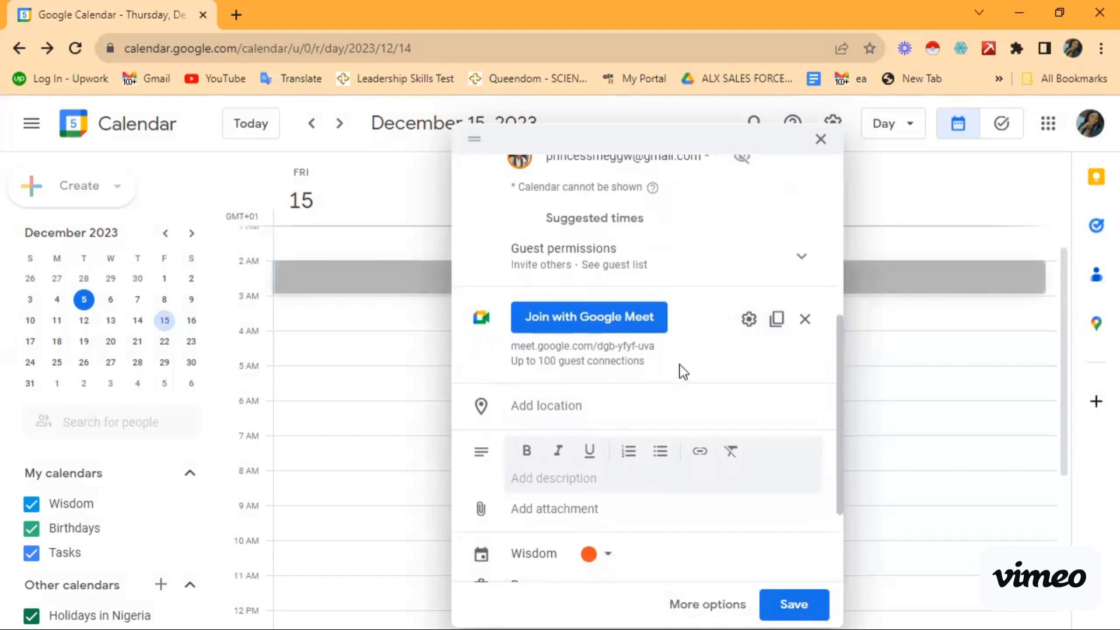
Step: Copy the Meet conference info, then save the sales meeting event
{"action": "left_click", "coordinate": [778, 321]}
{"action": "scroll", "coordinate": [751, 429], "scroll_direction": "down", "scroll_amount": 2}
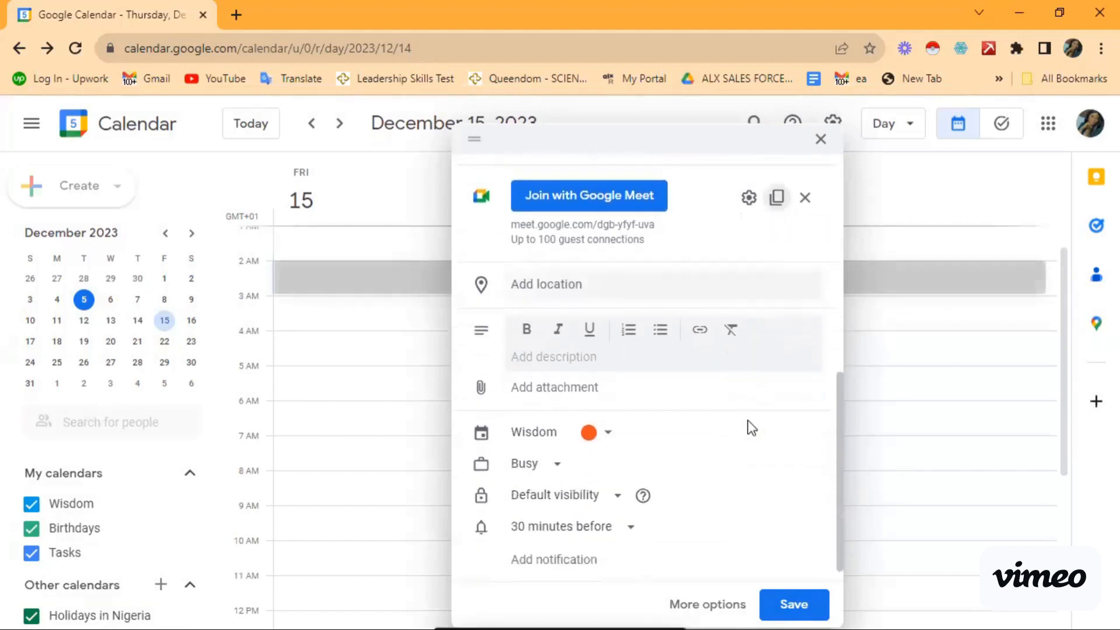
{"action": "scroll", "coordinate": [752, 429], "scroll_direction": "down", "scroll_amount": 1}
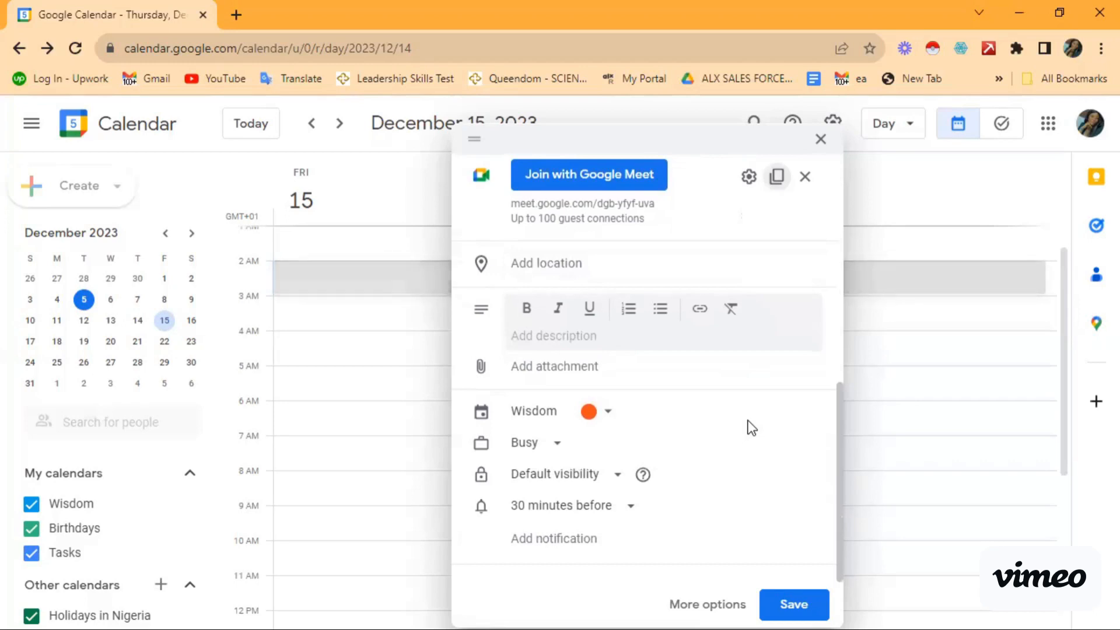
{"action": "mouse_move", "coordinate": [731, 505]}
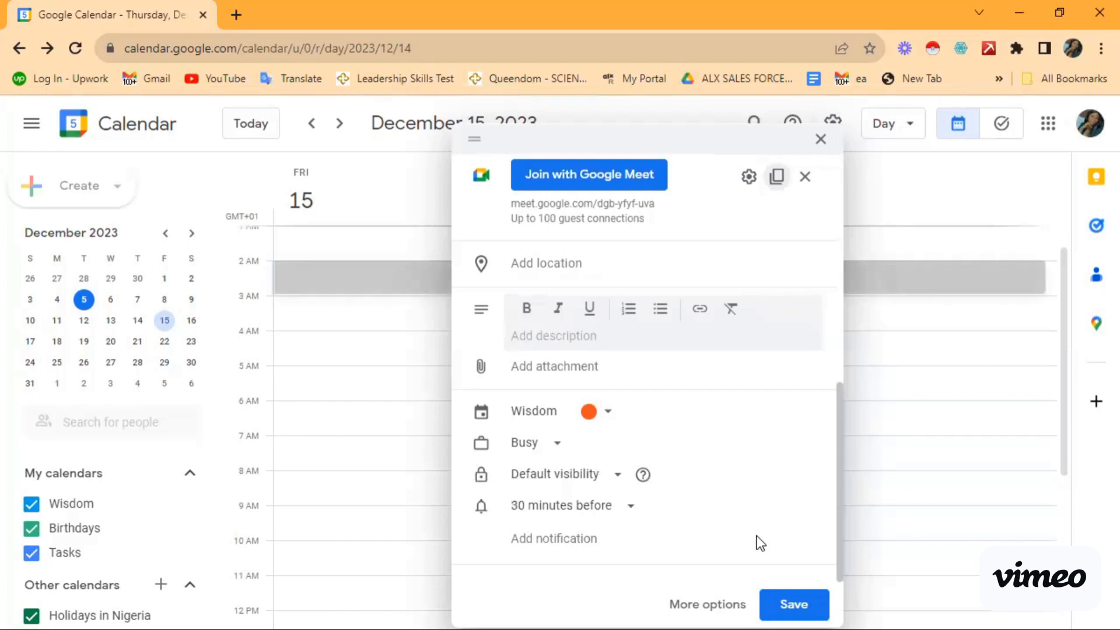
{"action": "left_click", "coordinate": [796, 583]}
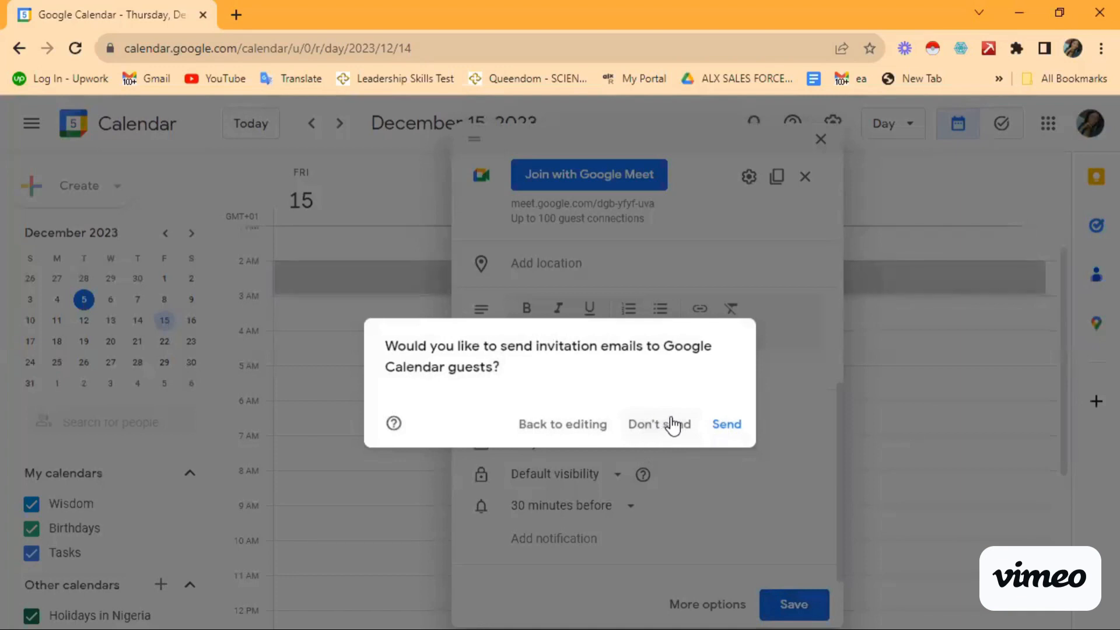
Step: Send the guest invitations for the Sales meeting, then start a new Chrome tab
{"action": "left_click", "coordinate": [724, 425]}
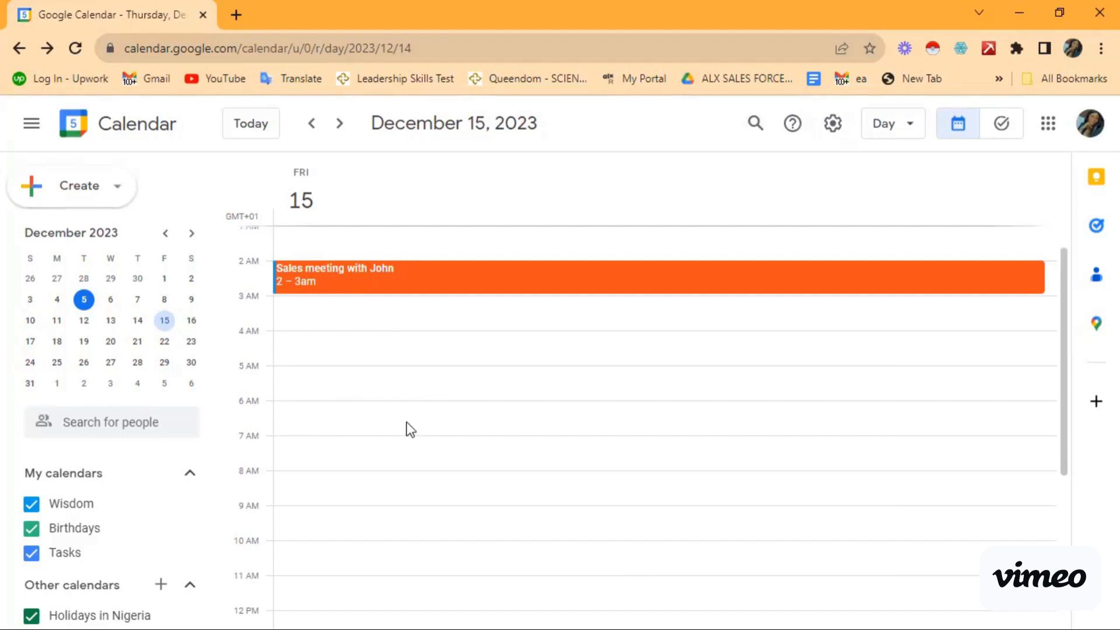
{"action": "left_click", "coordinate": [237, 14]}
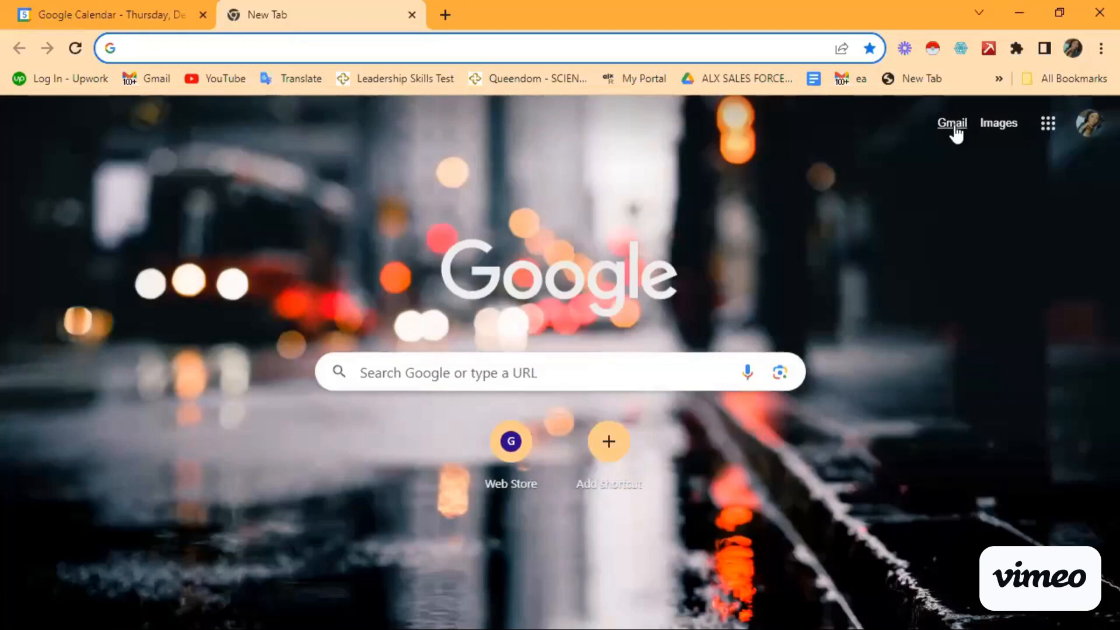
Step: Switch Chrome profiles, then go back to the Google Calendar tab showing December 15
{"action": "left_click", "coordinate": [1078, 52]}
{"action": "left_click", "coordinate": [873, 455]}
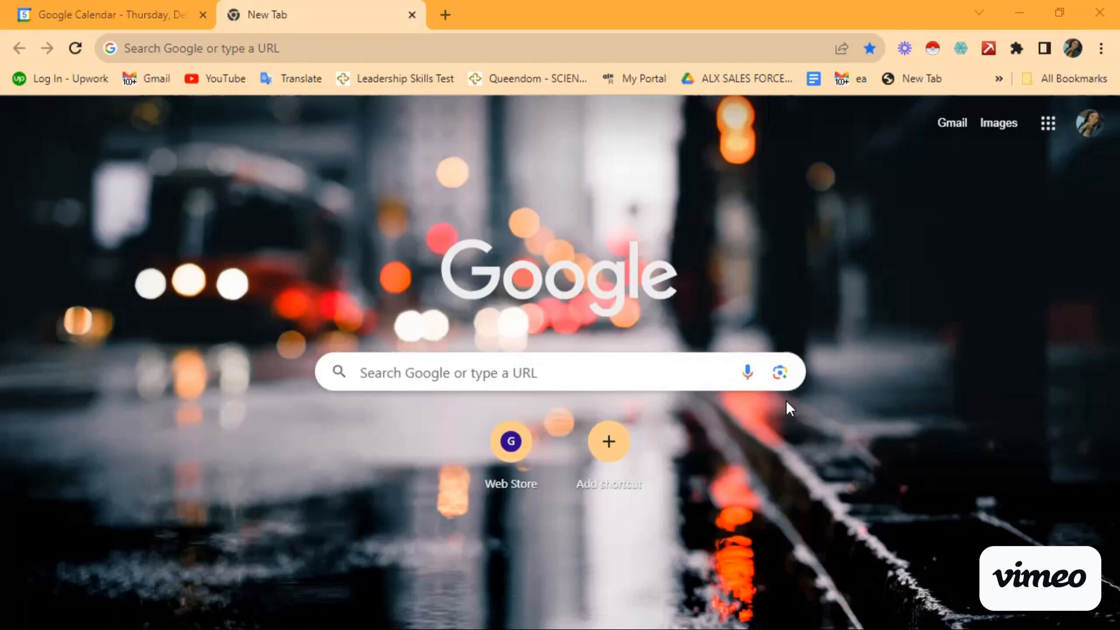
{"action": "left_click", "coordinate": [130, 11]}
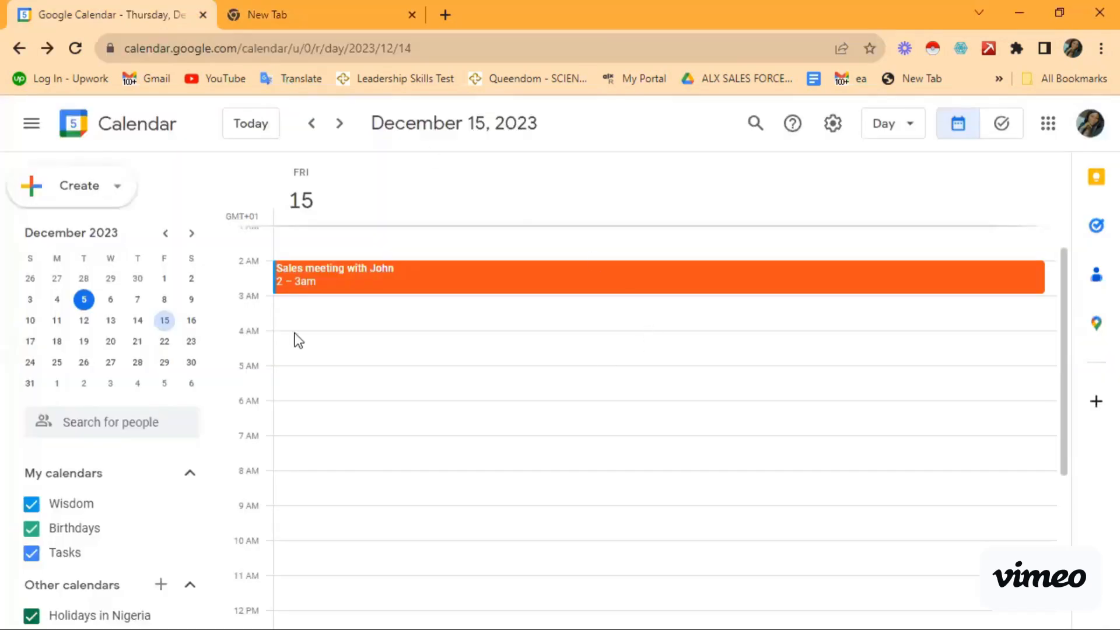
Step: Open Sales meeting with John in edit view and review its Meet link, notification and two guests
{"action": "left_click", "coordinate": [313, 280]}
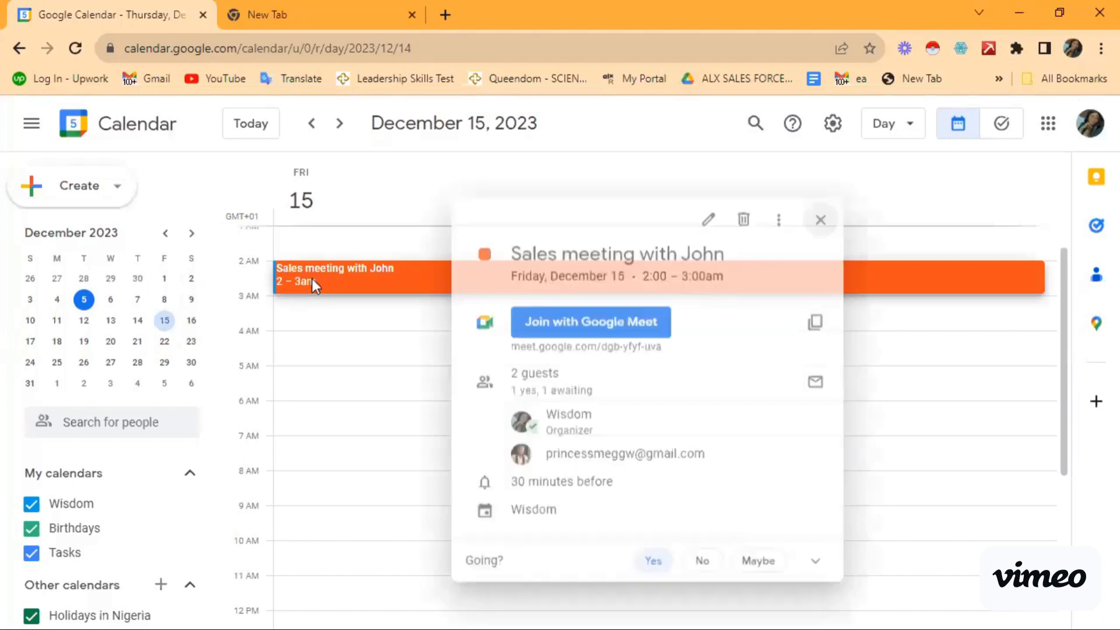
{"action": "left_click", "coordinate": [707, 214]}
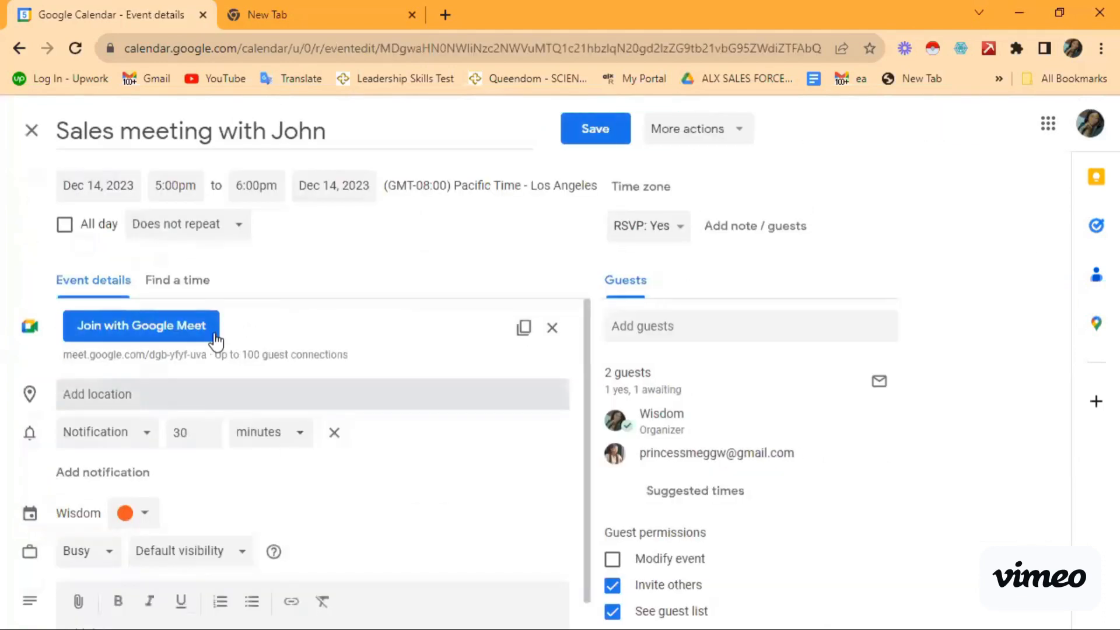
{"action": "scroll", "coordinate": [217, 508], "scroll_direction": "down", "scroll_amount": 2}
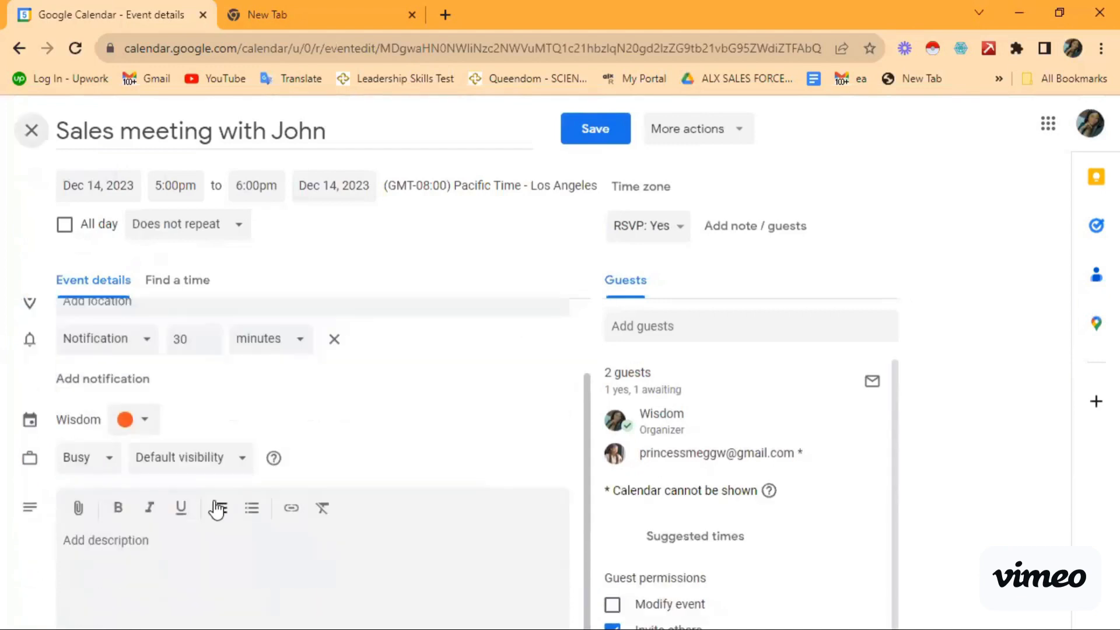
{"action": "scroll", "coordinate": [215, 505], "scroll_direction": "up", "scroll_amount": 2}
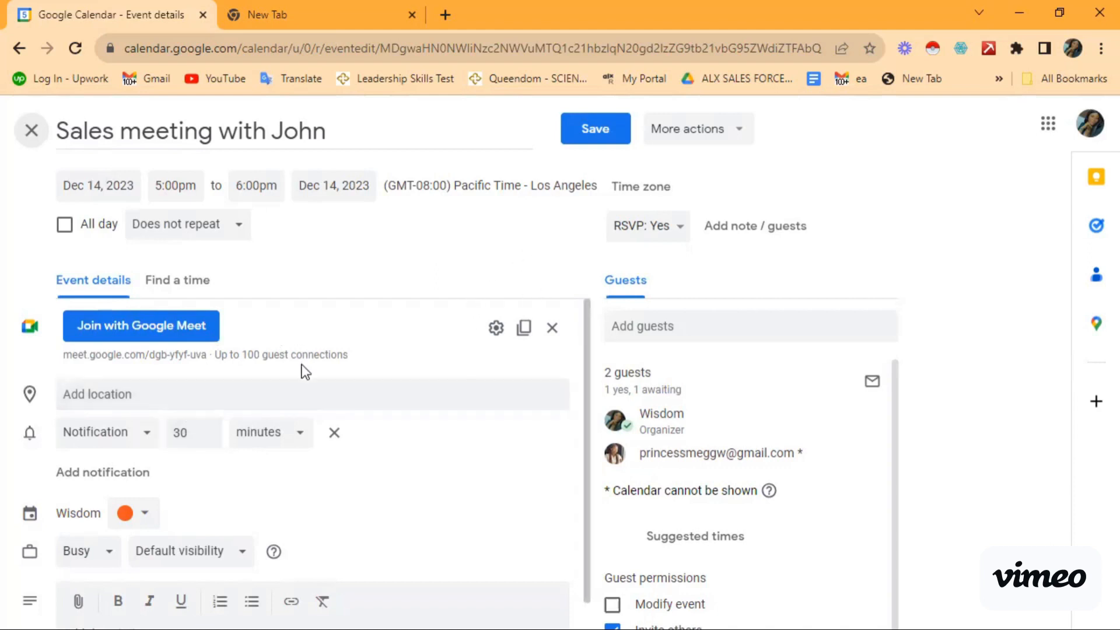
{"action": "scroll", "coordinate": [305, 372], "scroll_direction": "down", "scroll_amount": 2}
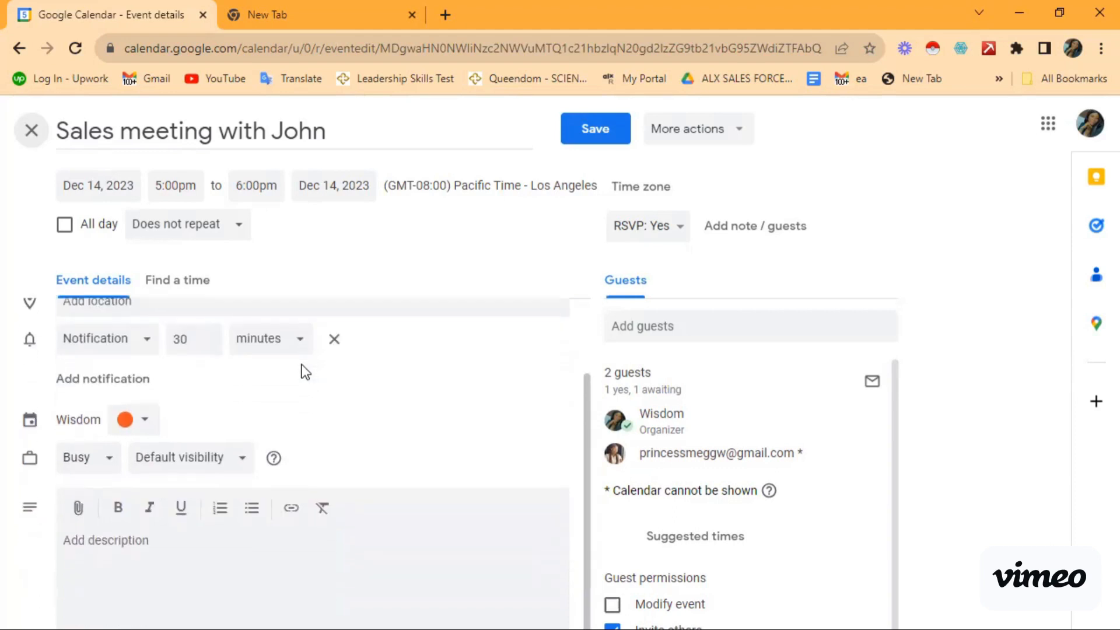
{"action": "scroll", "coordinate": [305, 371], "scroll_direction": "up", "scroll_amount": 2}
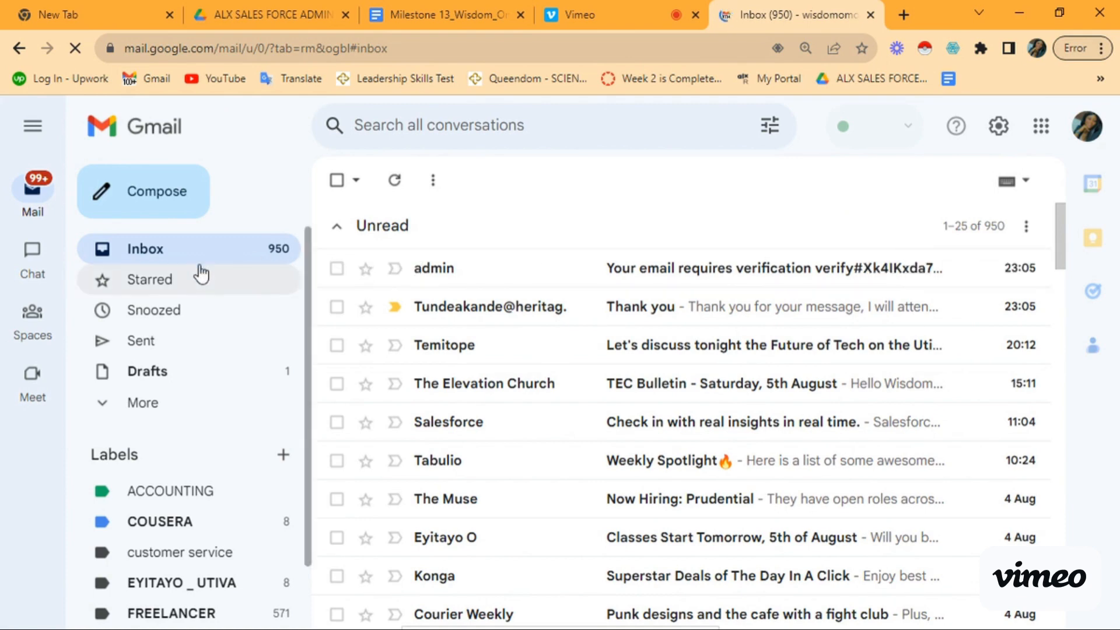
Step: Launch Google Meet from the Gmail Google apps grid
{"action": "left_click", "coordinate": [1042, 128]}
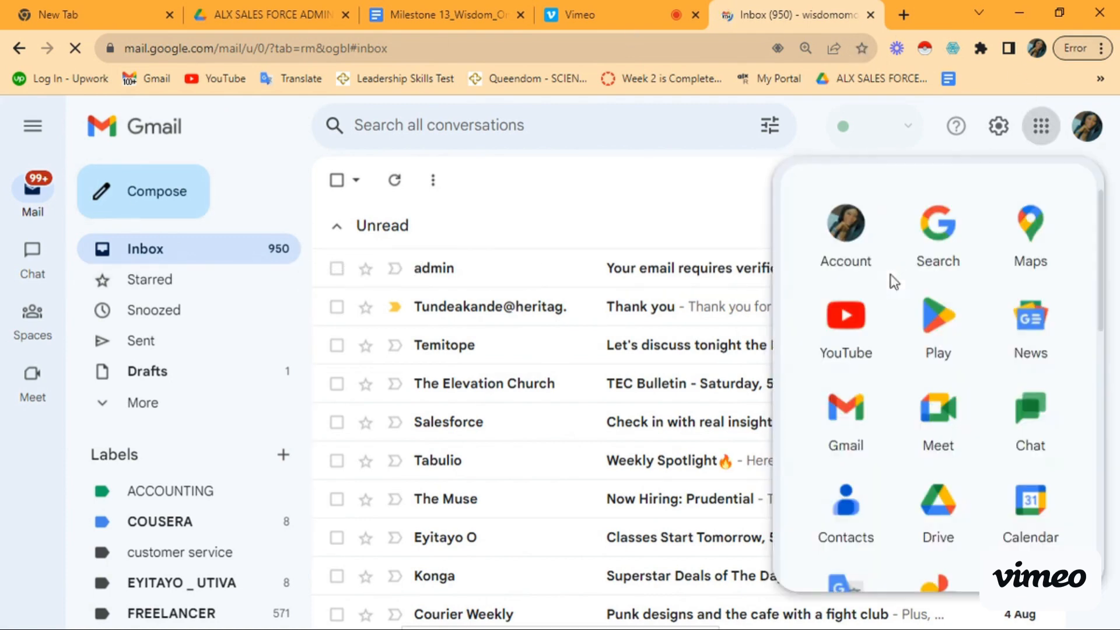
{"action": "left_click", "coordinate": [937, 408]}
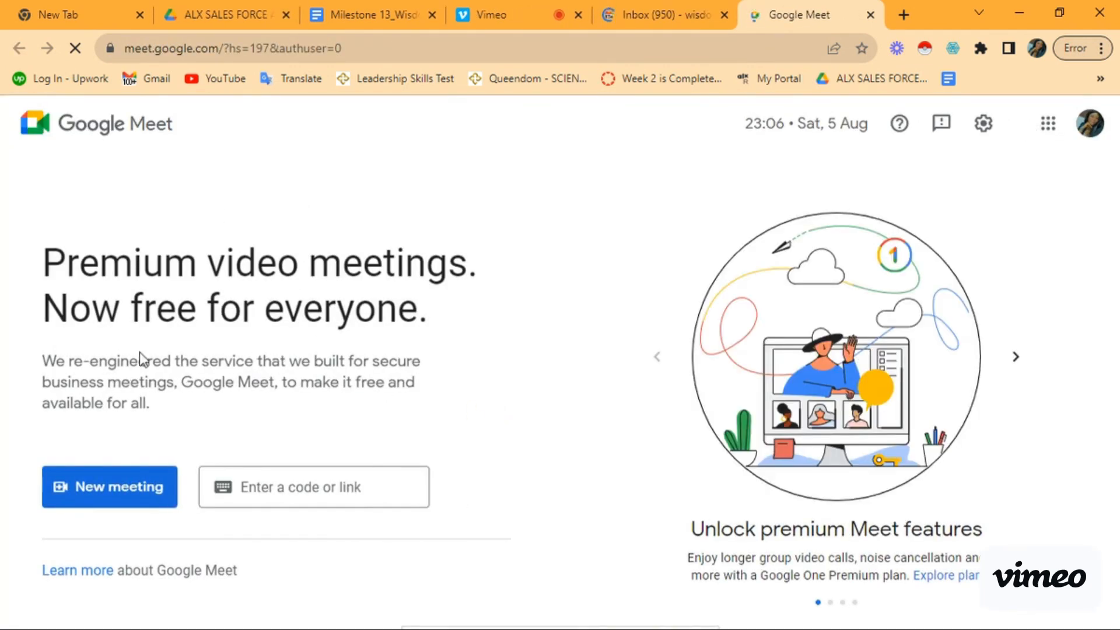
Step: Create a Meet meeting for later and copy its link meet.google.com/tfi-rzje-gxf
{"action": "left_click", "coordinate": [85, 497]}
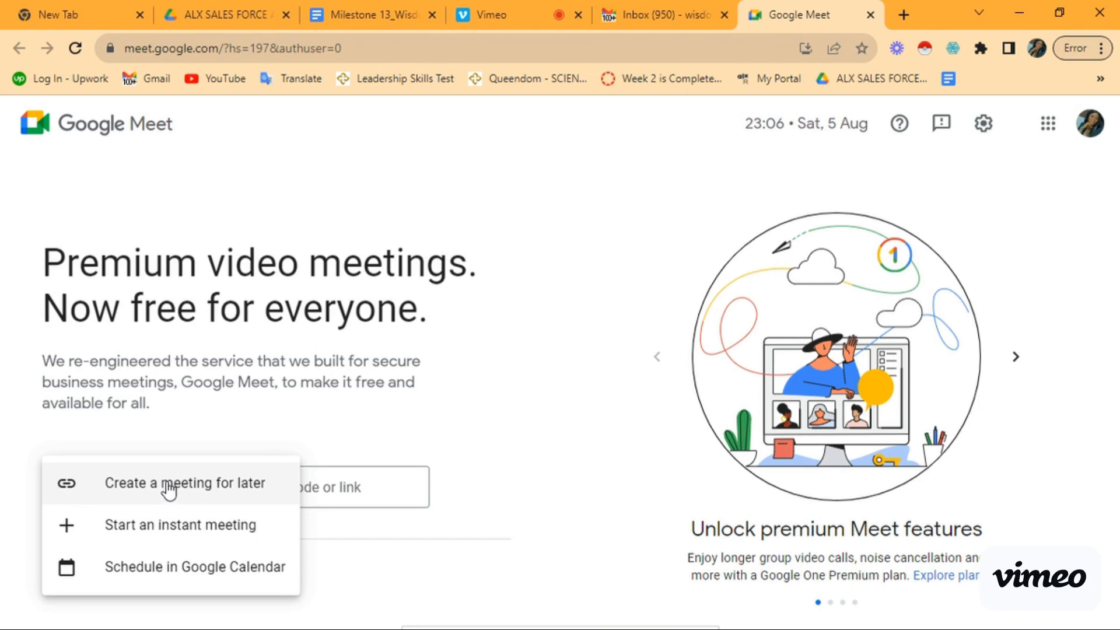
{"action": "left_click", "coordinate": [167, 483]}
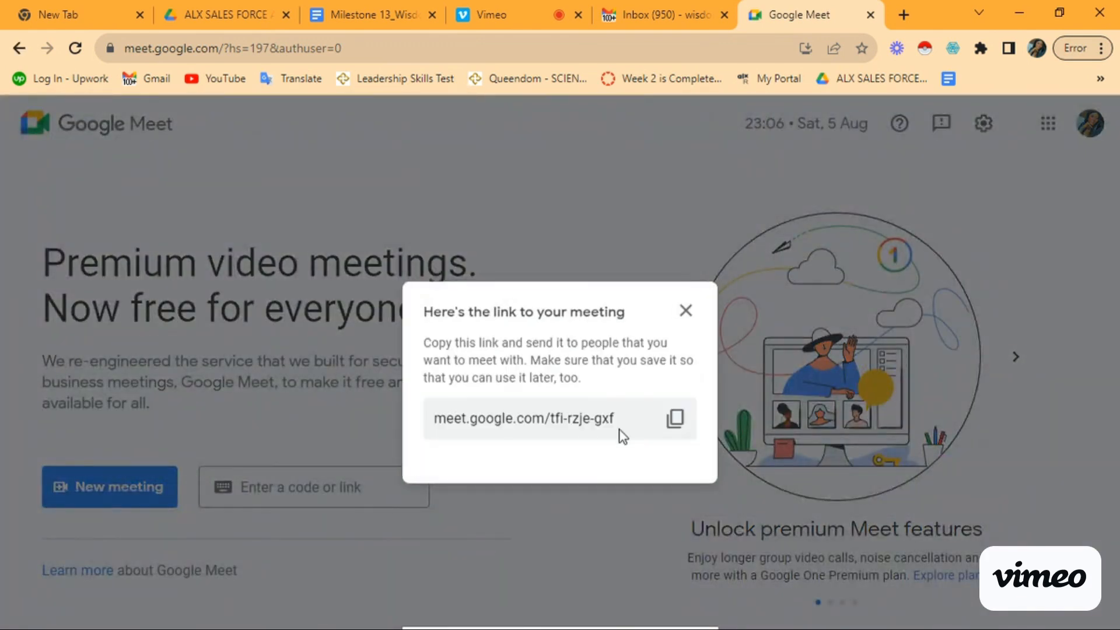
{"action": "left_click", "coordinate": [678, 424]}
{"action": "left_click", "coordinate": [681, 317]}
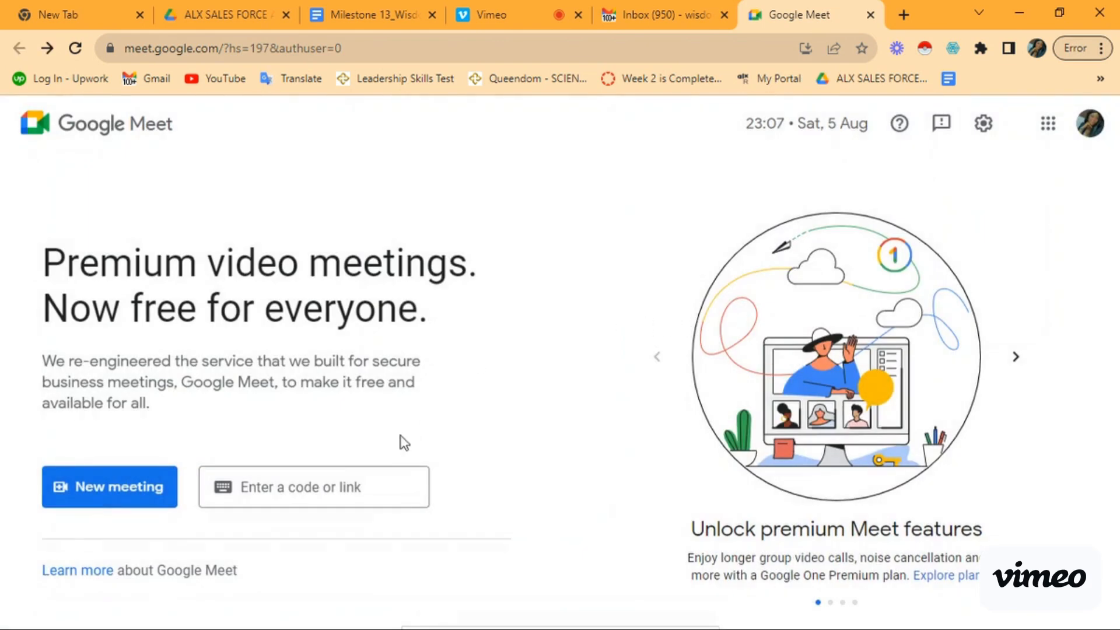
{"action": "left_click", "coordinate": [325, 486]}
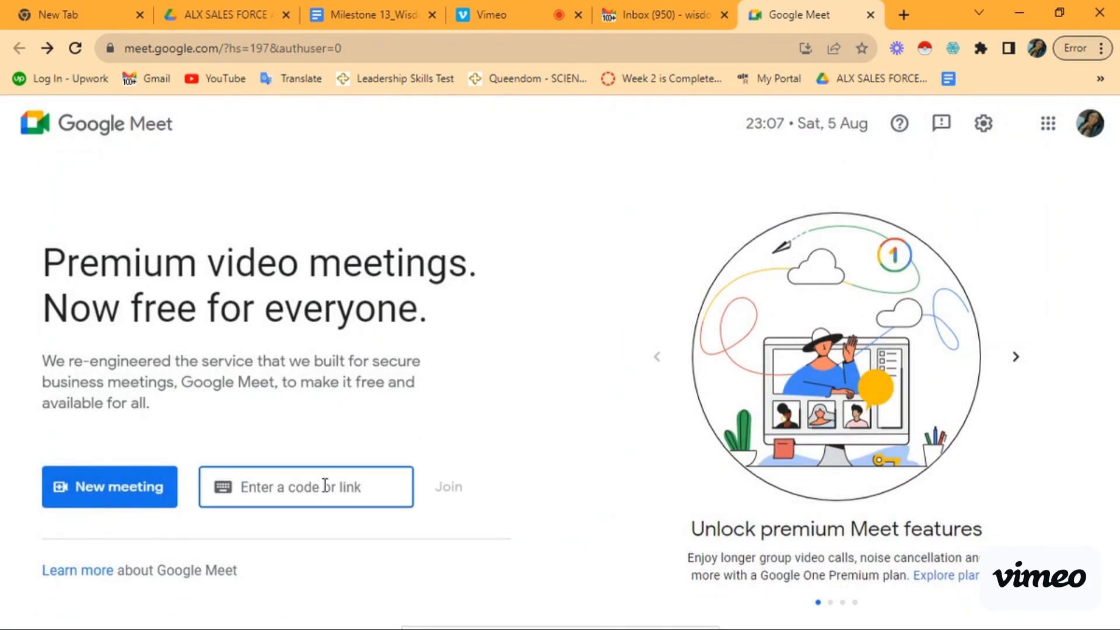
{"action": "key", "text": "ctrl+v"}
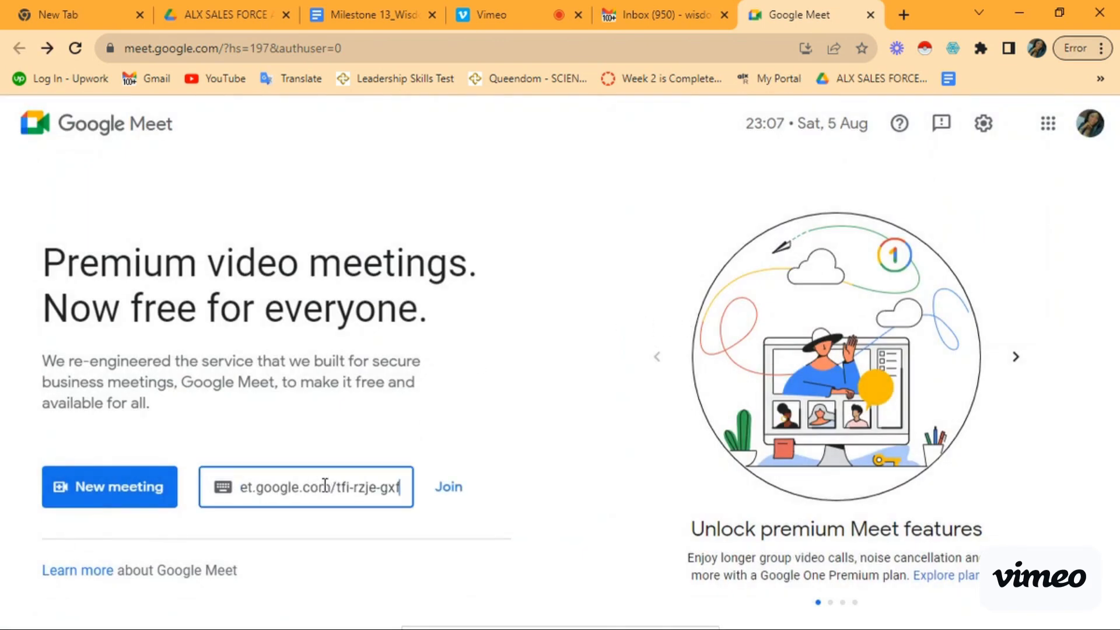
{"action": "left_click", "coordinate": [447, 488]}
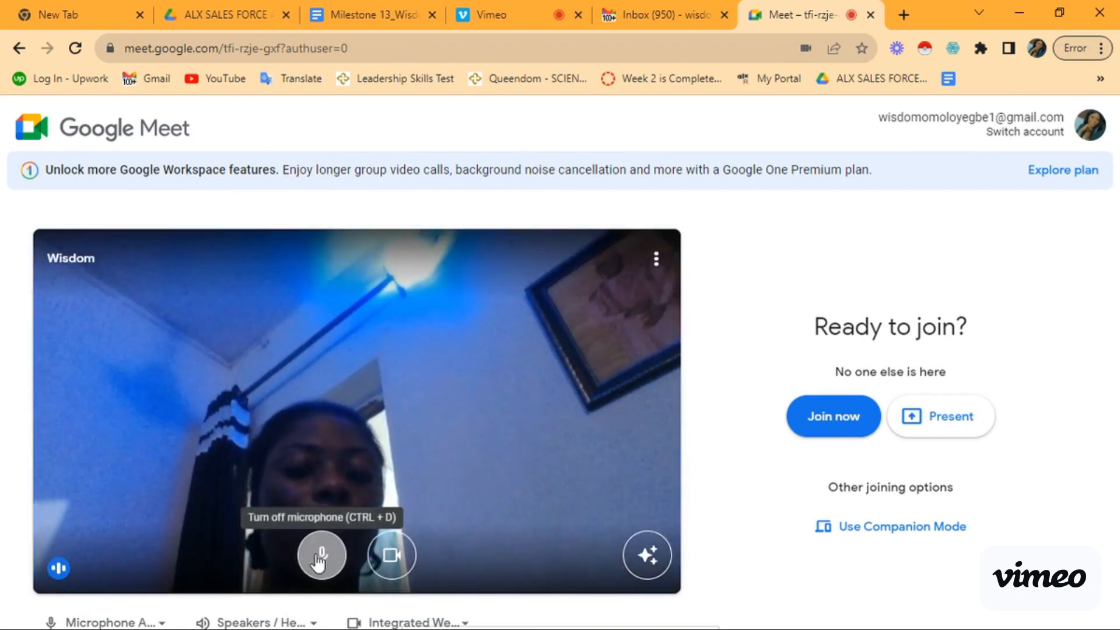
Step: Join the call to present with microphone and camera turned off
{"action": "left_click", "coordinate": [320, 559]}
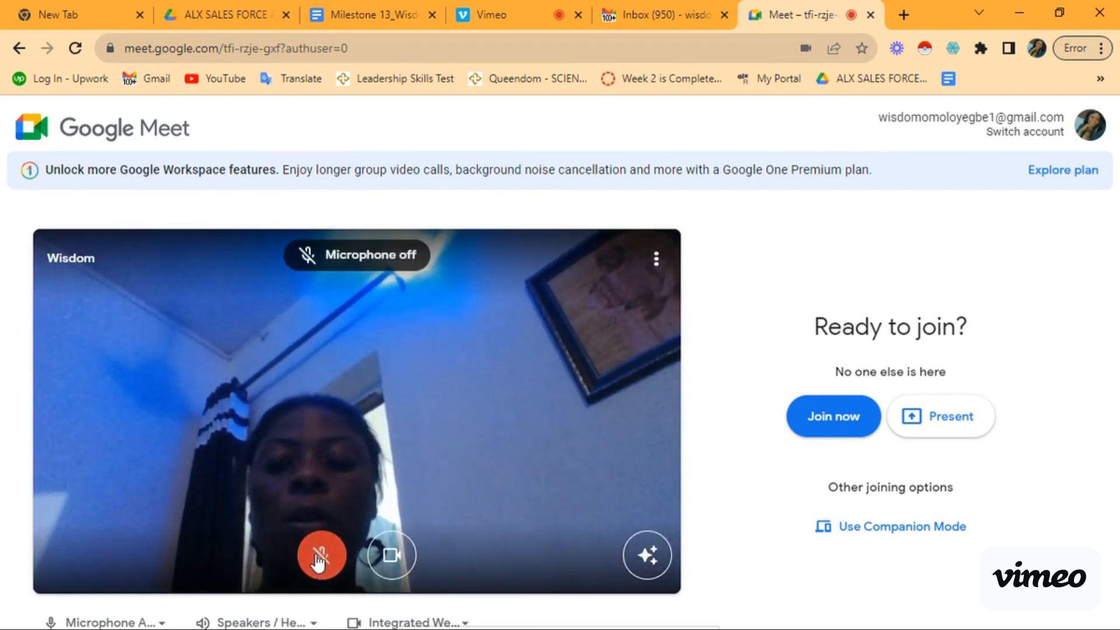
{"action": "left_click", "coordinate": [396, 559]}
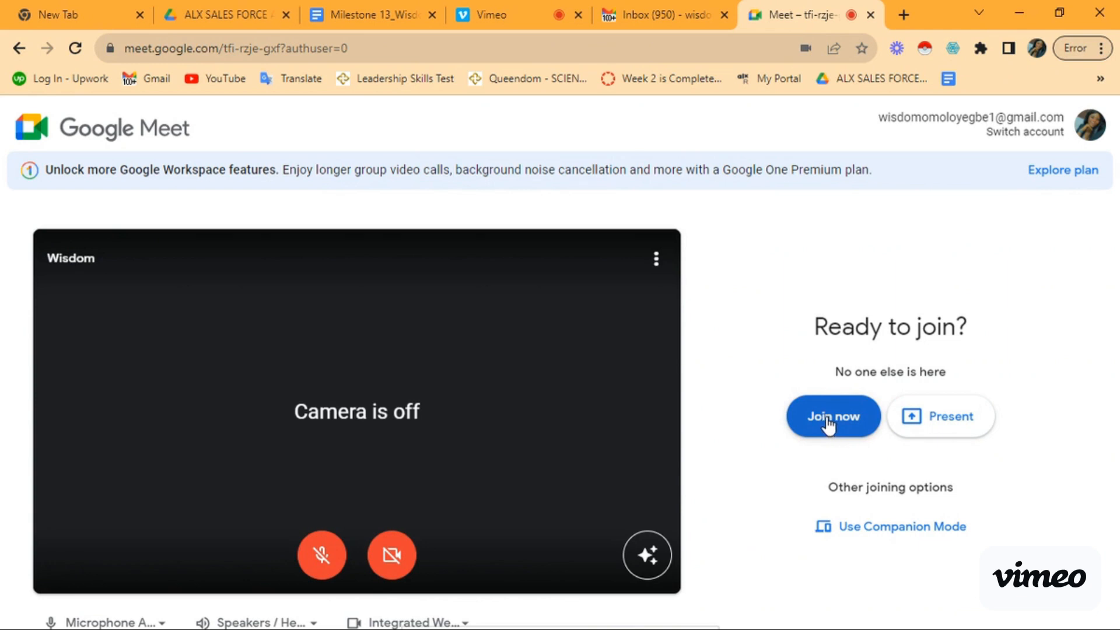
{"action": "left_click", "coordinate": [940, 418]}
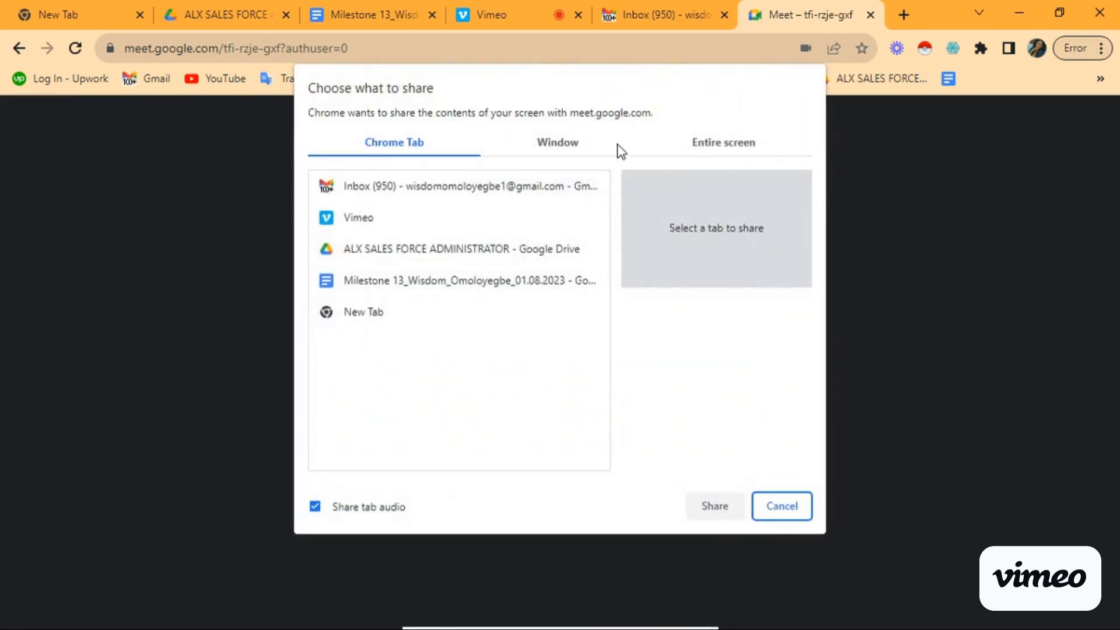
Step: Share the entire screen, then switch to the Vimeo recording tab
{"action": "left_click", "coordinate": [675, 144]}
{"action": "left_click", "coordinate": [605, 379]}
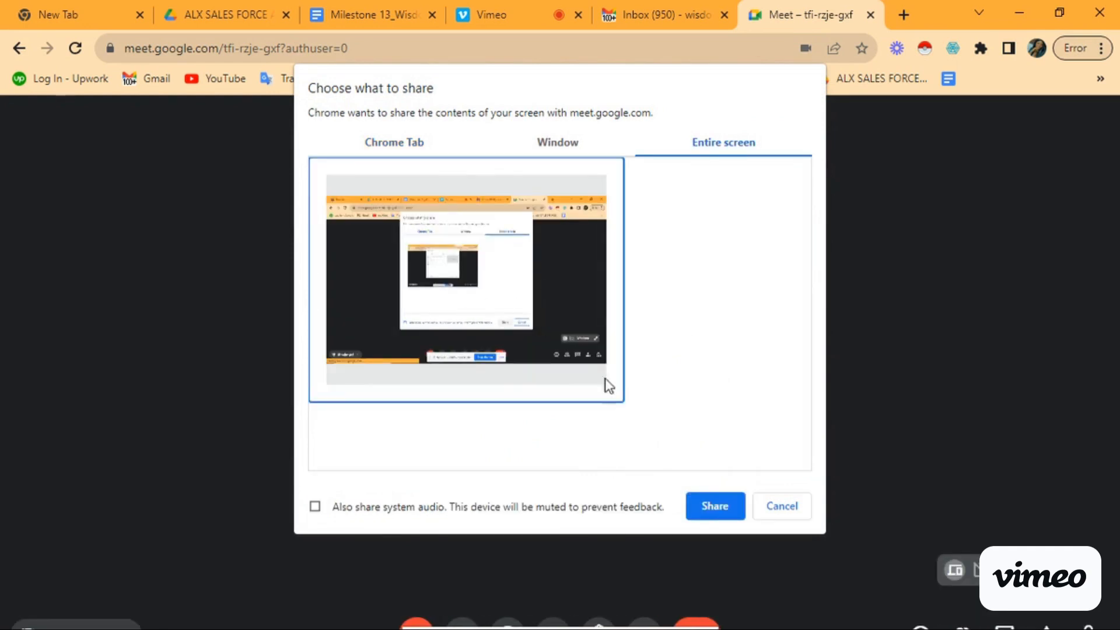
{"action": "left_click", "coordinate": [700, 513]}
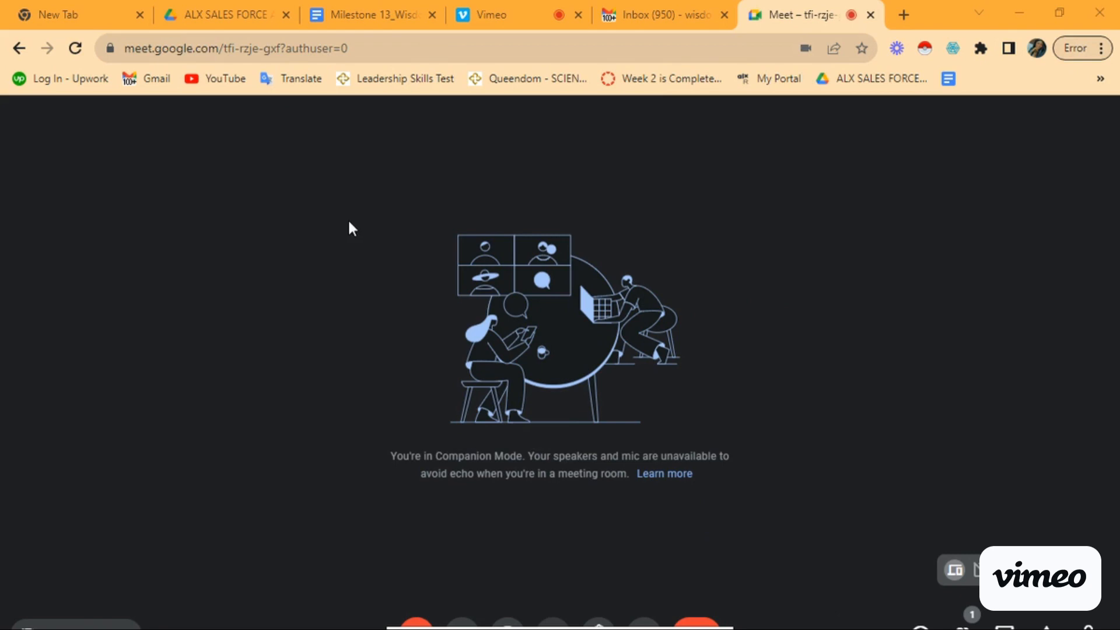
{"action": "left_click", "coordinate": [474, 8]}
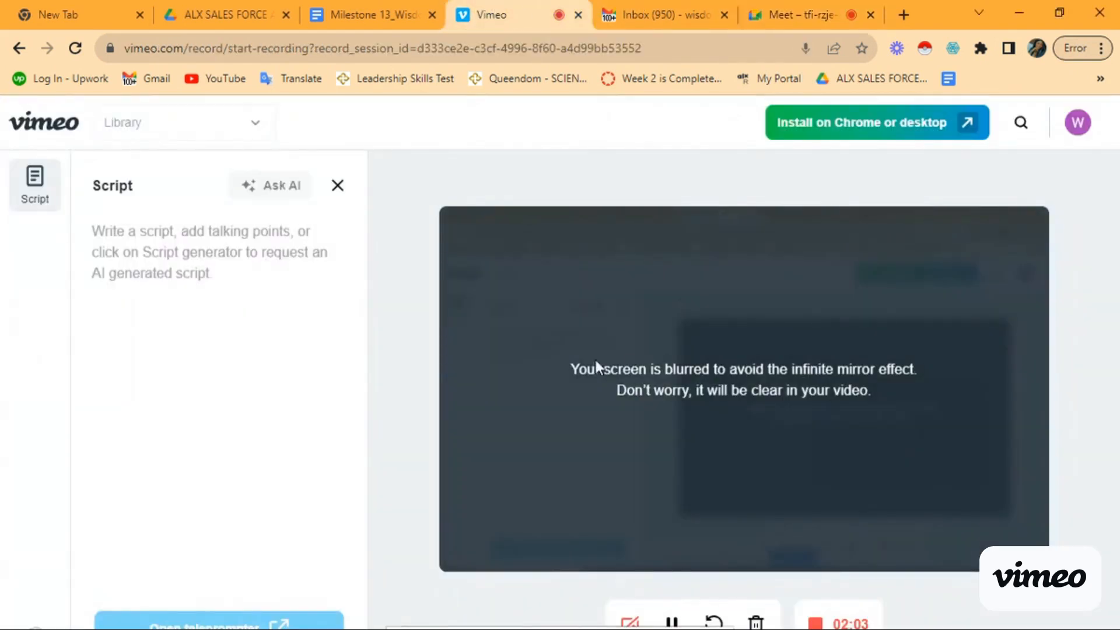
Step: Show the 'Declined: Sales meeting with John' email for Friday Dec 15, 2am–3am in Gmail
{"action": "left_click", "coordinate": [636, 13]}
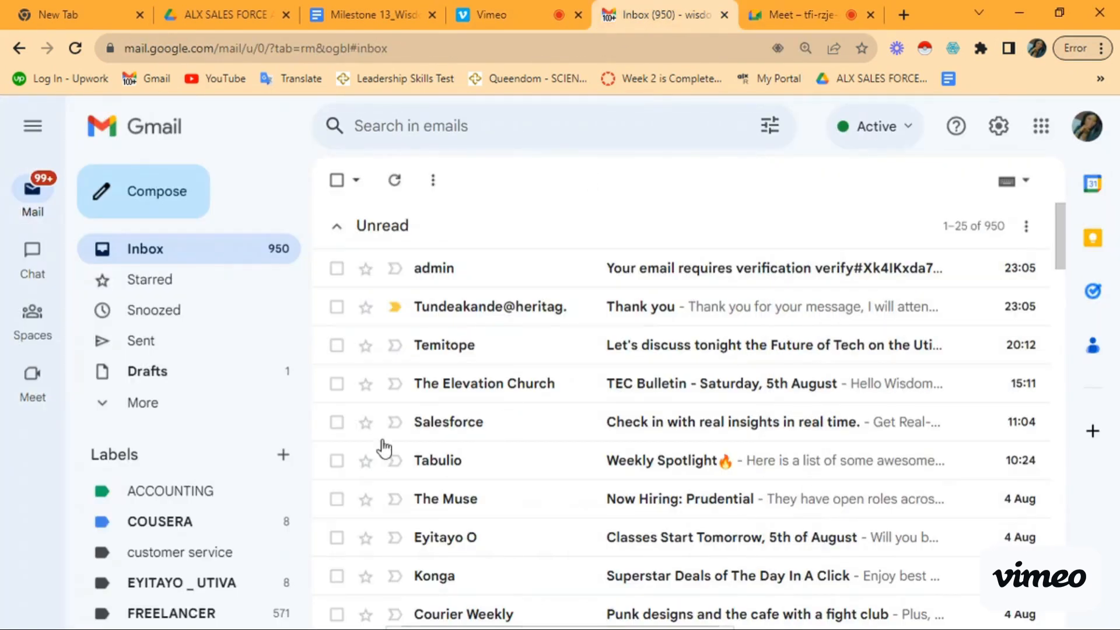
{"action": "left_click", "coordinate": [386, 14]}
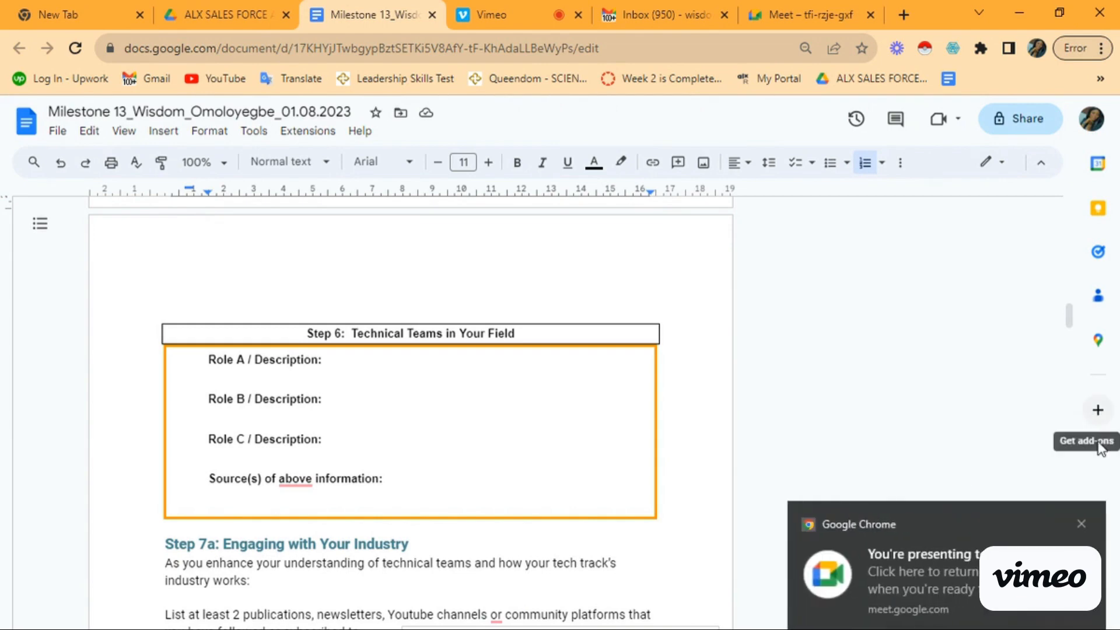
{"action": "left_click", "coordinate": [882, 594]}
{"action": "left_click", "coordinate": [286, 5]}
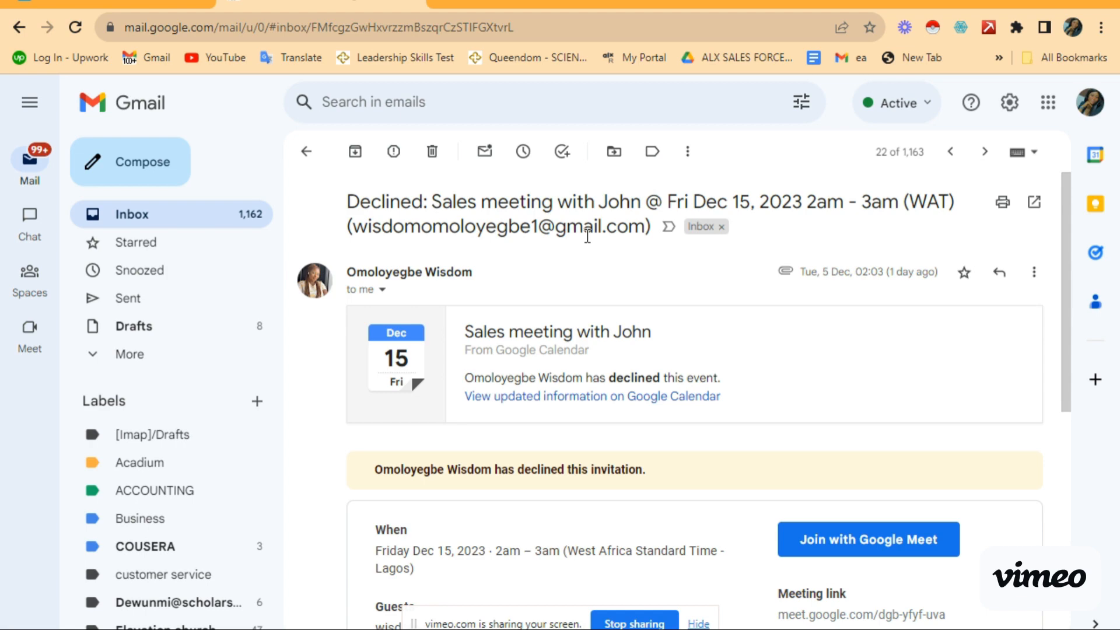
{"action": "scroll", "coordinate": [622, 337], "scroll_direction": "down", "scroll_amount": 4}
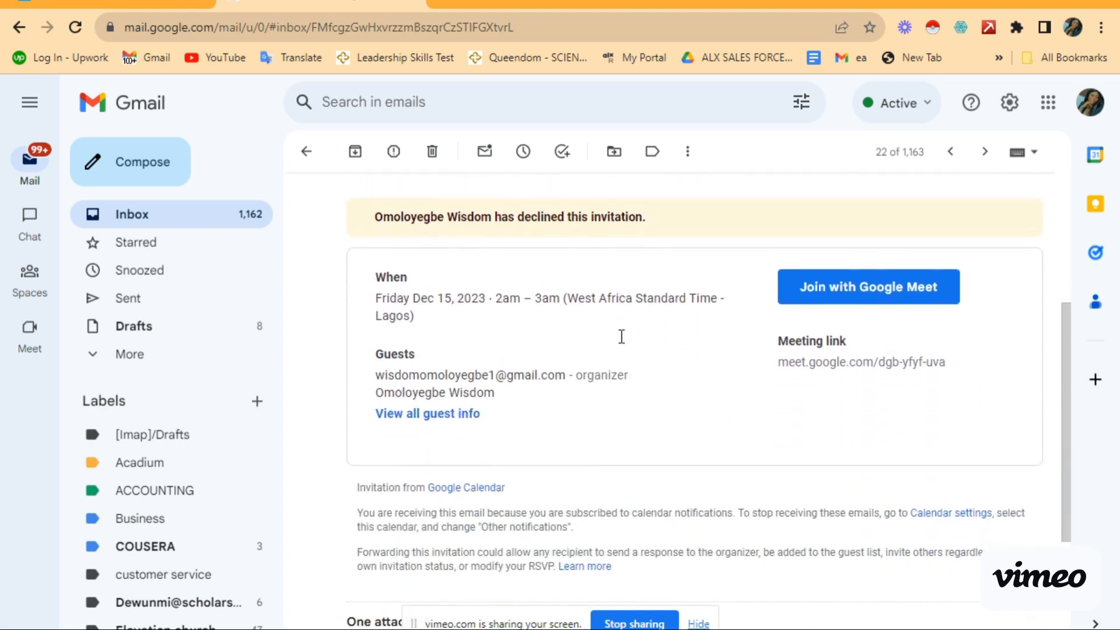
{"action": "scroll", "coordinate": [622, 337], "scroll_direction": "down", "scroll_amount": 4}
{"action": "scroll", "coordinate": [622, 336], "scroll_direction": "up", "scroll_amount": 8}
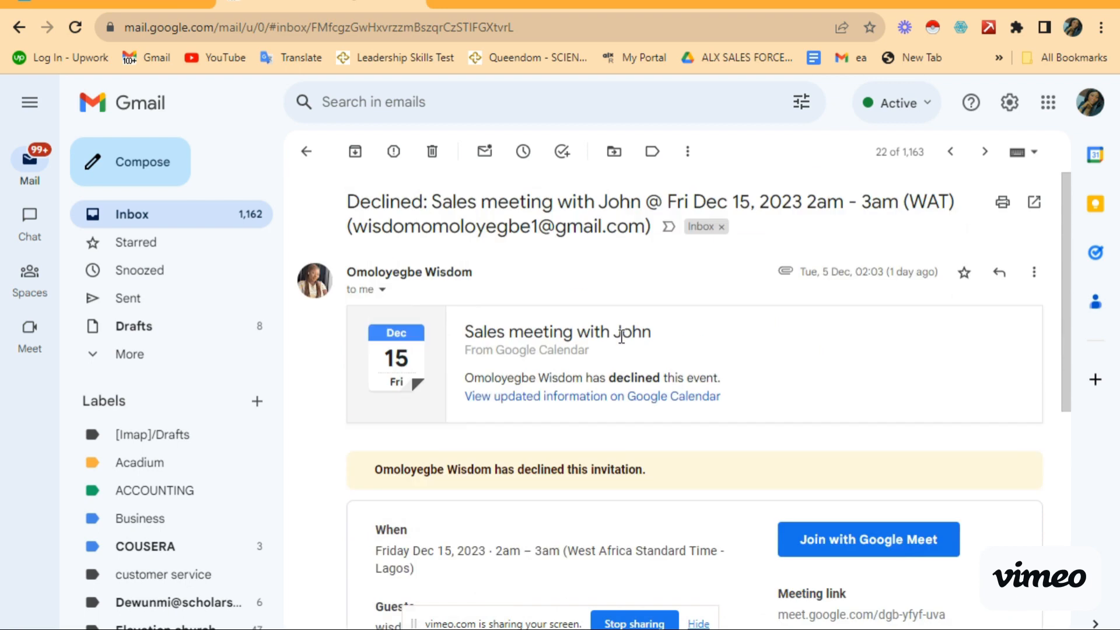